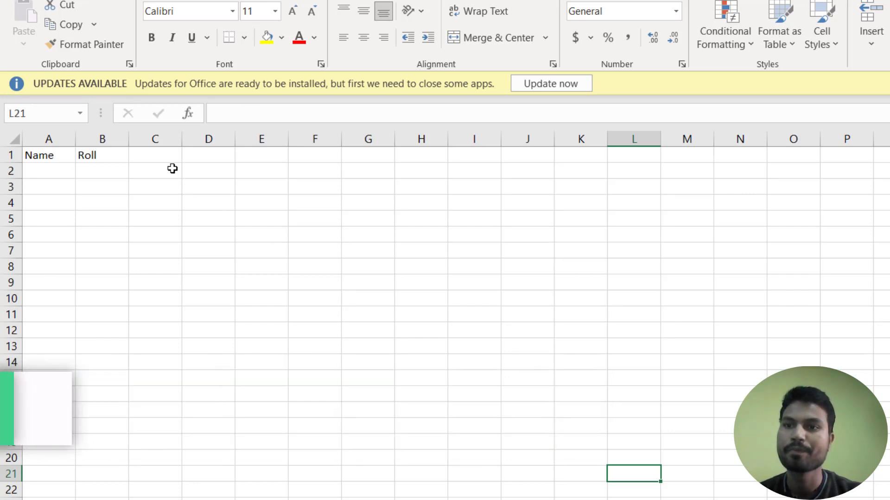
- Enter headers Hindi, English, Math, SST, Sci, Total, Percentage, Result, Division and Rank from C1
{"action": "double_click", "coordinate": [158, 159]}
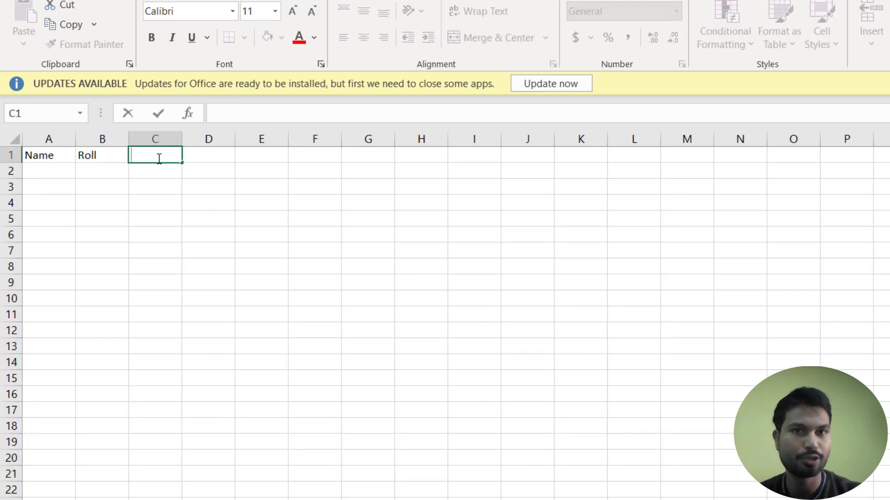
{"action": "left_click", "coordinate": [199, 167]}
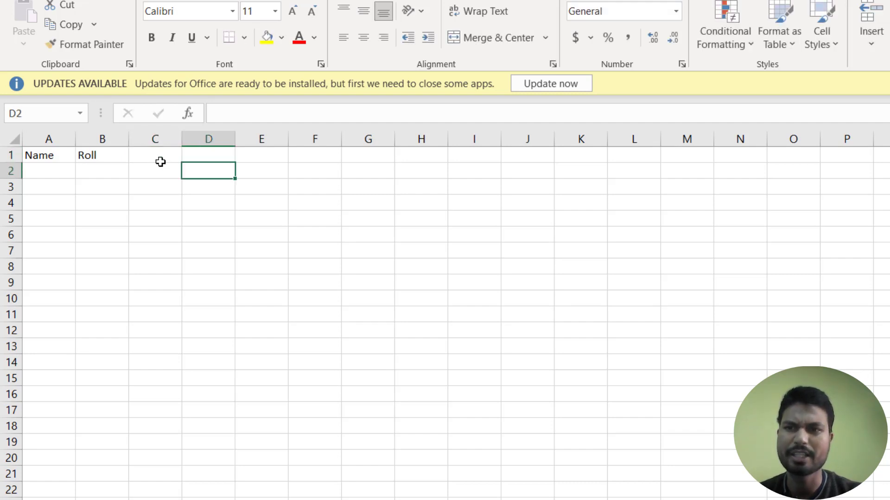
{"action": "left_click", "coordinate": [146, 156]}
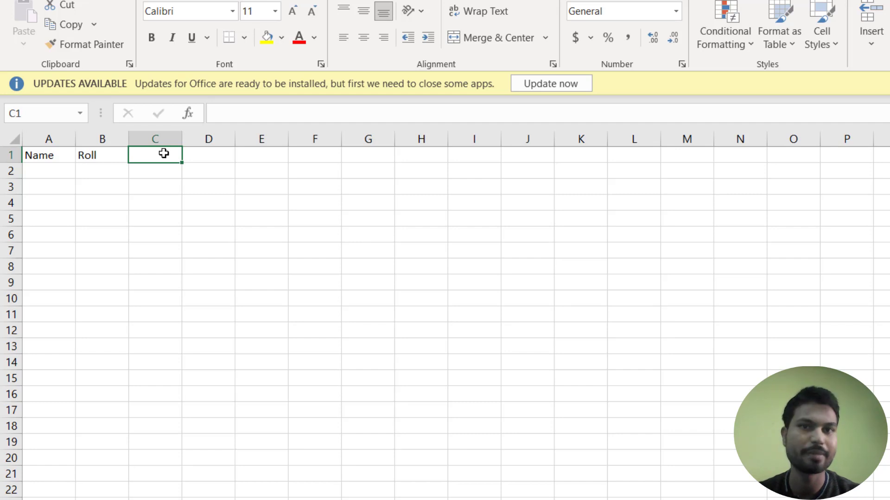
{"action": "type", "text": "H"}
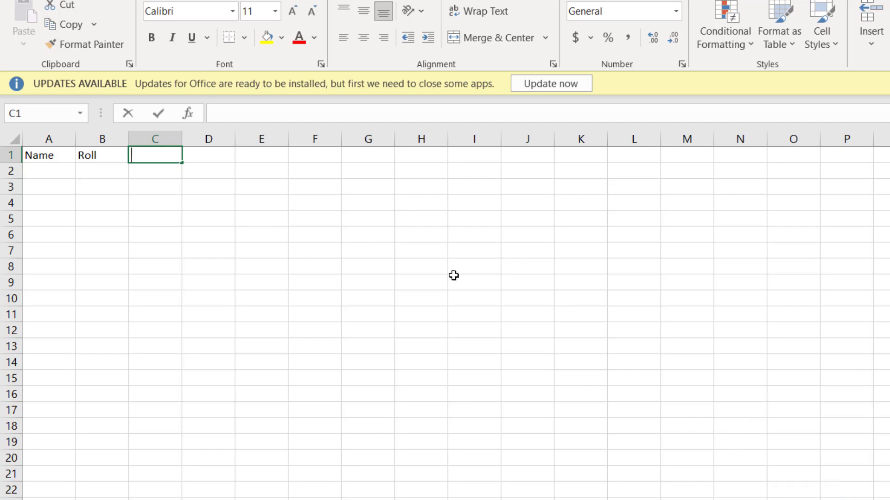
{"action": "type", "text": "indi\tEnglish\tMath\tSST\tSci\tTotal\tPercentage\t"}
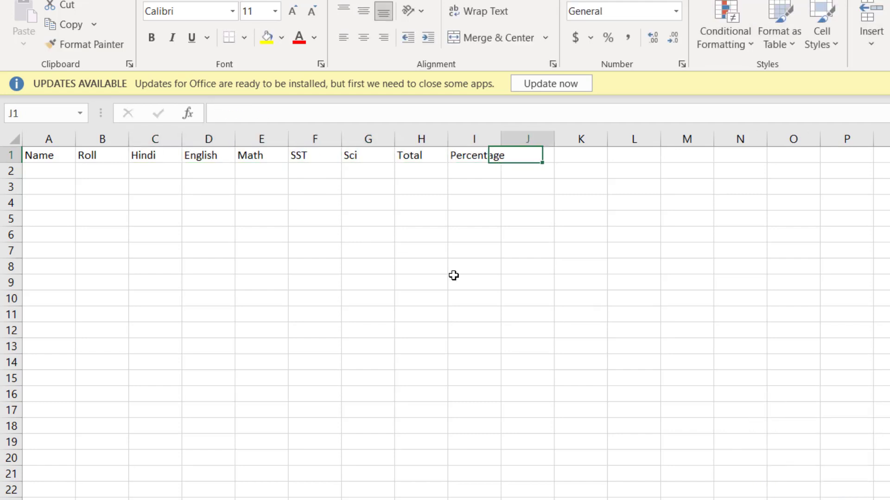
{"action": "type", "text": "Result"}
{"action": "key", "text": "Tab"}
{"action": "type", "text": "Division\tRa"}
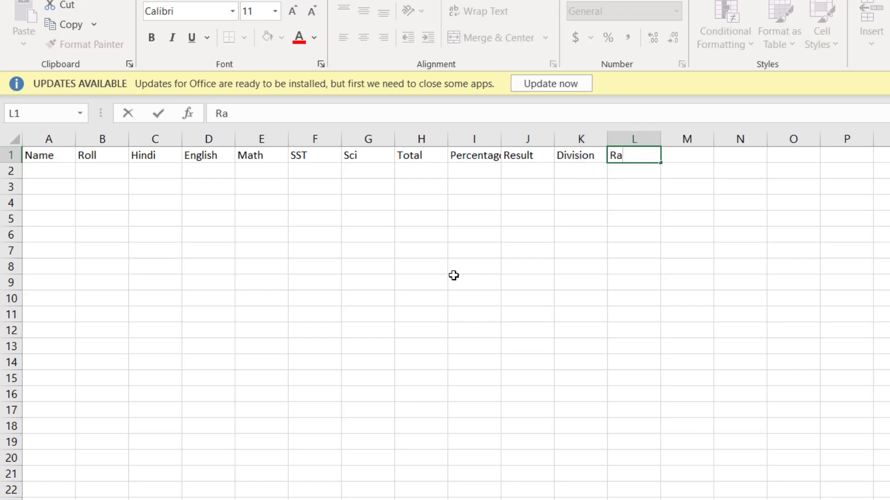
{"action": "type", "text": "nk"}
{"action": "key", "text": "Return"}
{"action": "left_click", "coordinate": [53, 168]}
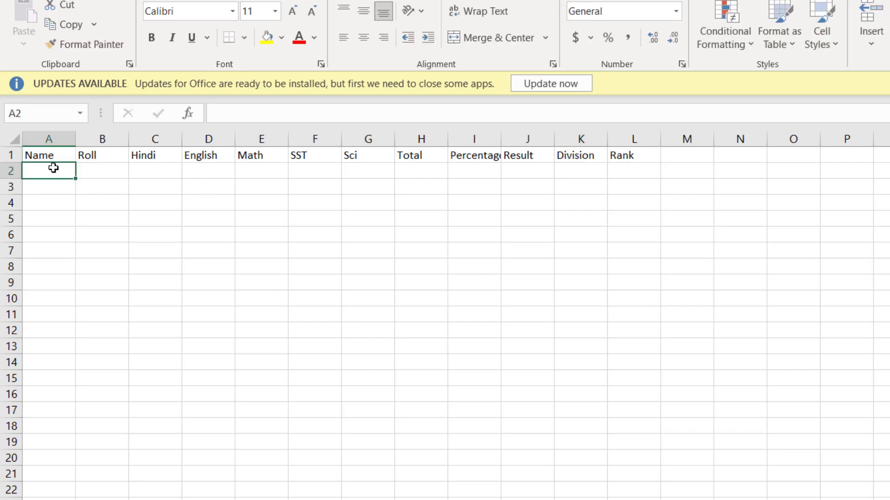
- Type the seven student names in column A and fill roll numbers 1001–1007 in column B
{"action": "type", "text": "Amit Akhilesh Ravi Rohit Ronit Ritik "}
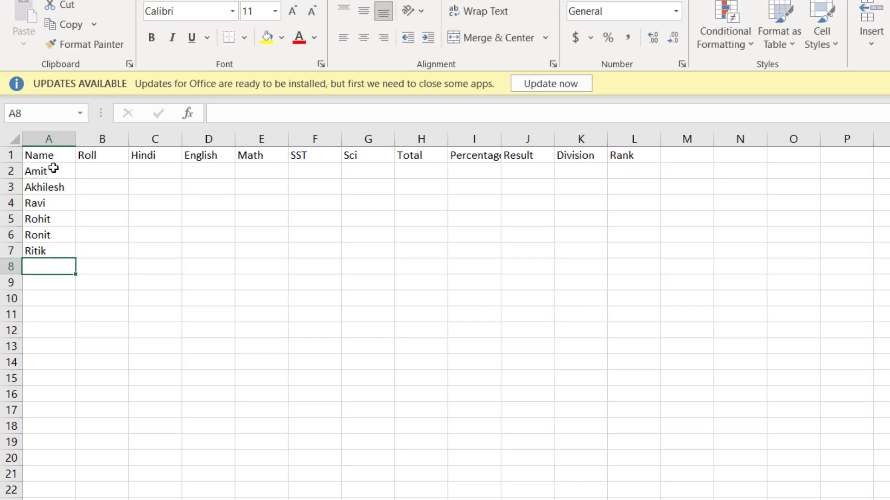
{"action": "type", "text": "Rishi"}
{"action": "left_click", "coordinate": [99, 171]}
{"action": "type", "text": "1001"}
{"action": "left_click_drag", "start_coordinate": [126, 178], "coordinate": [126, 273]}
- Enter the Hindi marks down column C and the English marks up column D
{"action": "left_click", "coordinate": [163, 173]}
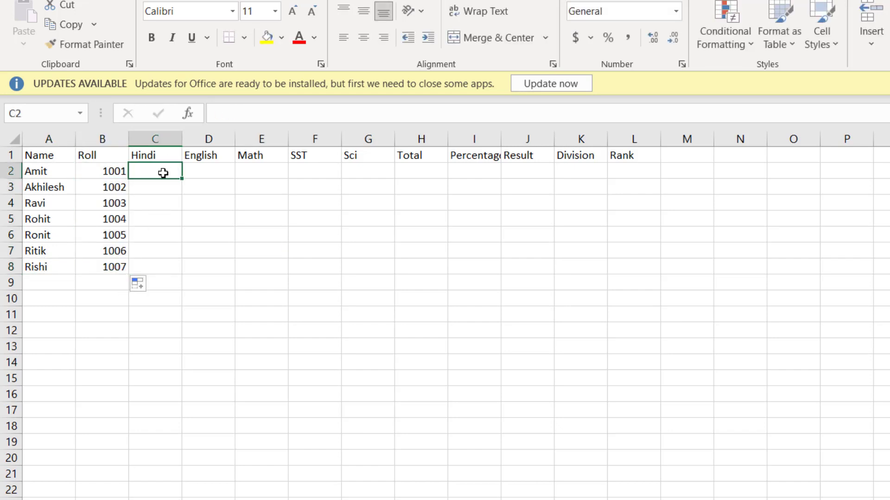
{"action": "type", "text": "80 45 66 30 26 44 85\t69"}
{"action": "key", "text": "Up"}
{"action": "type", "text": "32"}
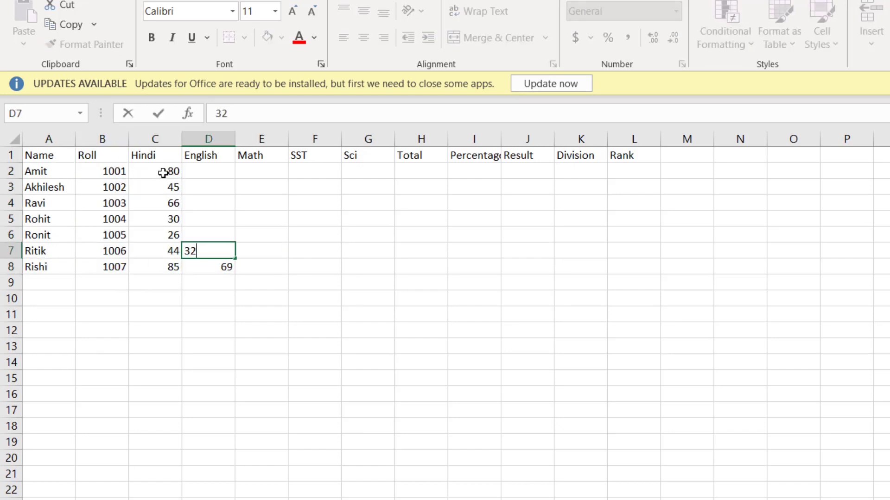
{"action": "key", "text": "Up"}
{"action": "key", "text": "4"}
{"action": "key", "text": "8"}
{"action": "key", "text": "Up"}
{"action": "key", "text": "6"}
{"action": "key", "text": "9"}
{"action": "key", "text": "Up"}
{"action": "key", "text": "7"}
{"action": "key", "text": "8"}
{"action": "key", "text": "Up"}
{"action": "key", "text": "5"}
{"action": "key", "text": "5"}
{"action": "key", "text": "Up"}
{"action": "key", "text": "6"}
- Enter the Math, SST and Sci marks for all seven students
{"action": "key", "text": "8"}
{"action": "key", "text": "Tab"}
{"action": "type", "text": "78\t75\t"}
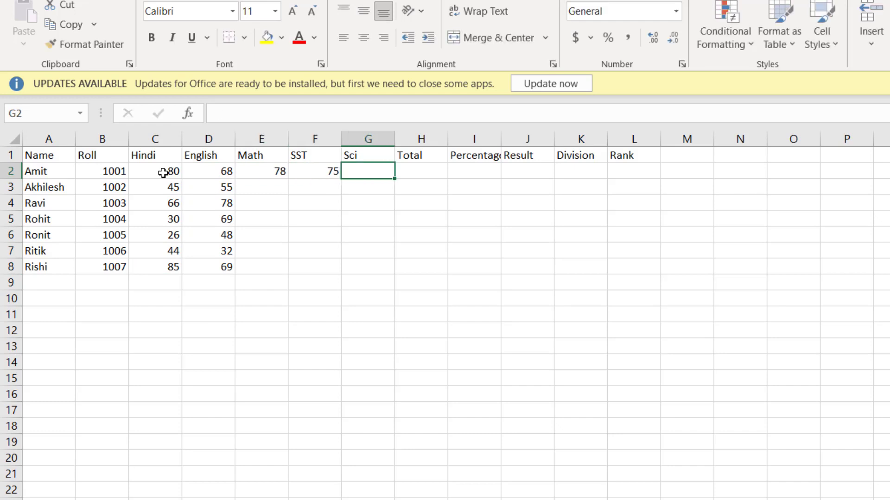
{"action": "type", "text": "98"}
{"action": "key", "text": "Down"}
{"action": "key", "text": "5"}
{"action": "key", "text": "6"}
{"action": "key", "text": "Left"}
{"action": "key", "text": "4"}
{"action": "key", "text": "8"}
{"action": "key", "text": "Left"}
{"action": "key", "text": "8"}
{"action": "key", "text": "5"}
{"action": "key", "text": "Down"}
{"action": "type", "text": "49\t75\t58 "}
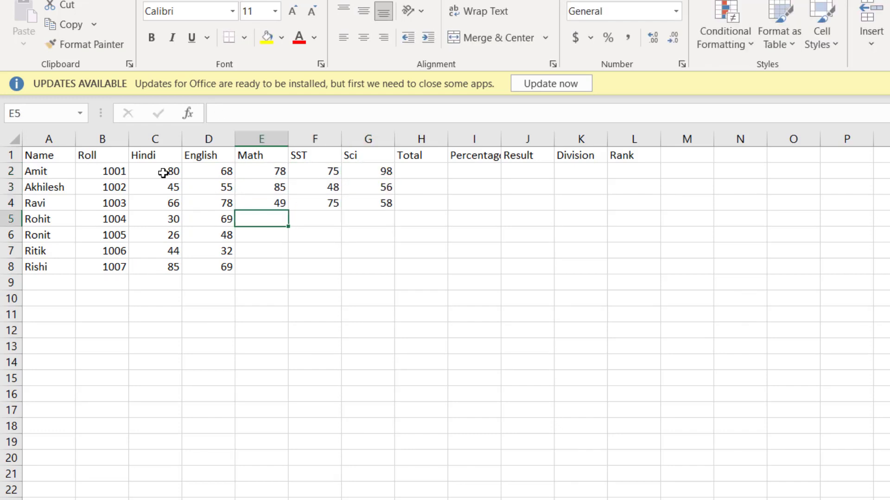
{"action": "type", "text": "269\t78\t48 48"}
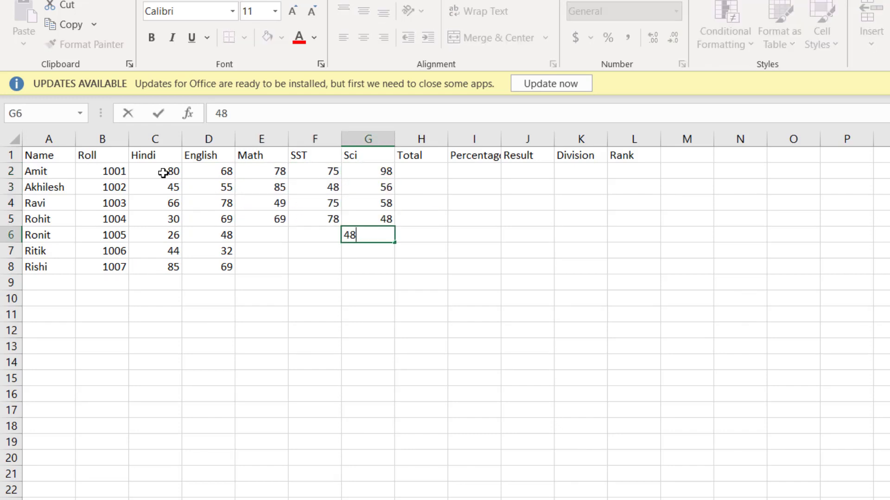
{"action": "key", "text": "Left"}
{"action": "key", "text": "8"}
{"action": "key", "text": "7"}
{"action": "key", "text": "Left"}
{"action": "key", "text": "6"}
{"action": "key", "text": "5"}
{"action": "key", "text": "Down"}
{"action": "type", "text": "36\t89\t44 23"}
{"action": "key", "text": "Left"}
{"action": "key", "text": "Left"}
{"action": "type", "text": "78\t48"}
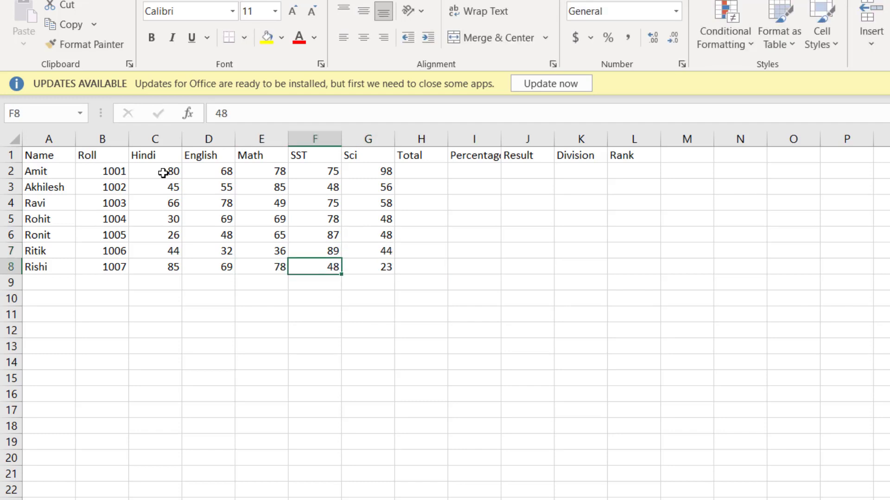
{"action": "key", "text": "Tab"}
{"action": "key", "text": "Tab"}
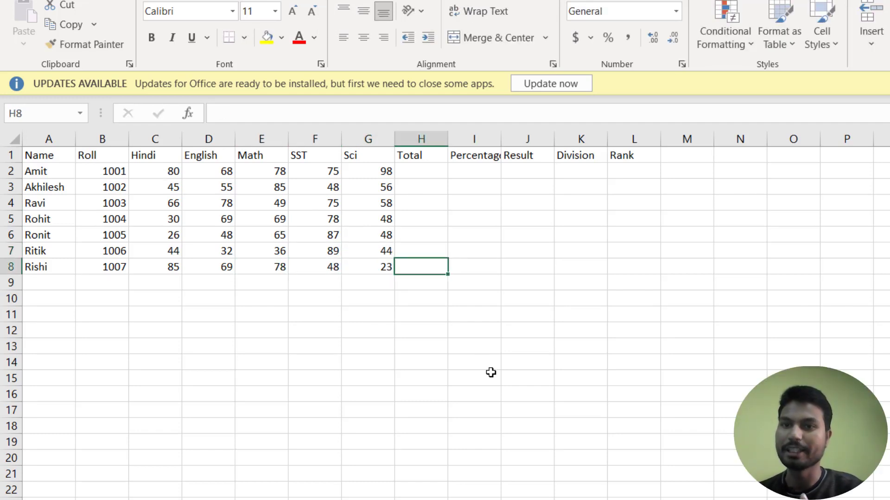
- Enter =SUM(C2:G2) in H2 to total the first student's marks
{"action": "left_click", "coordinate": [422, 176]}
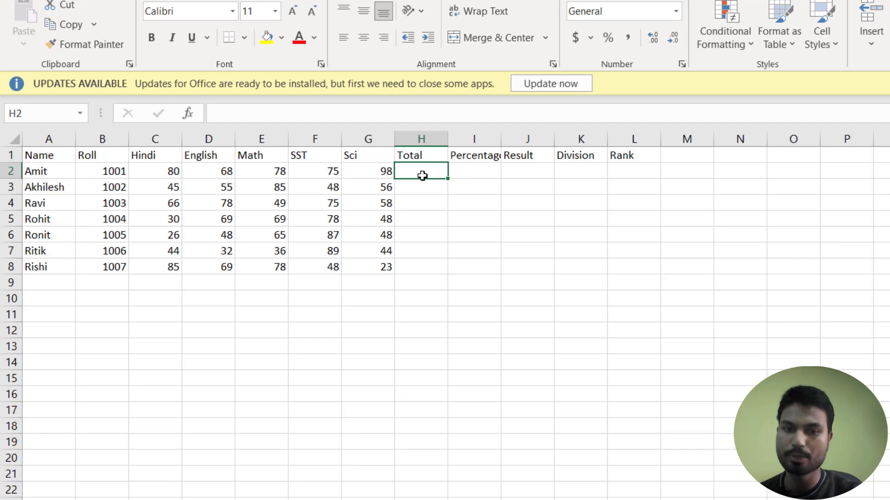
{"action": "type", "text": "="}
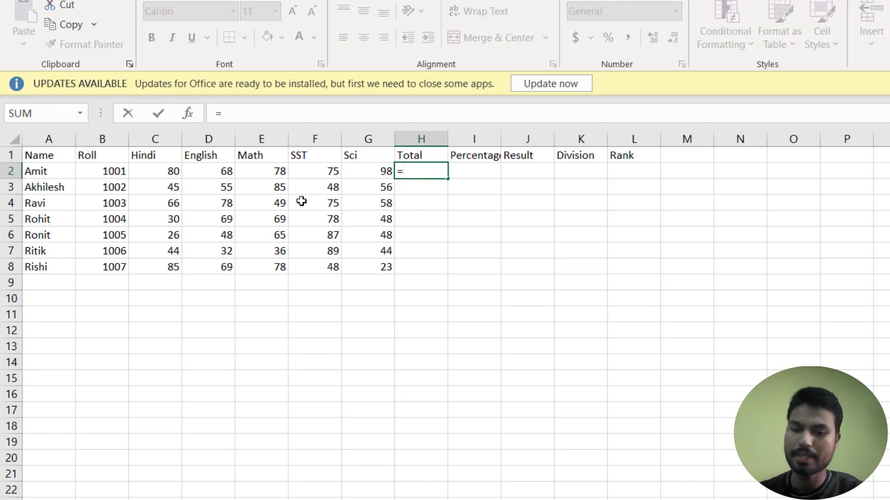
{"action": "type", "text": "sum"}
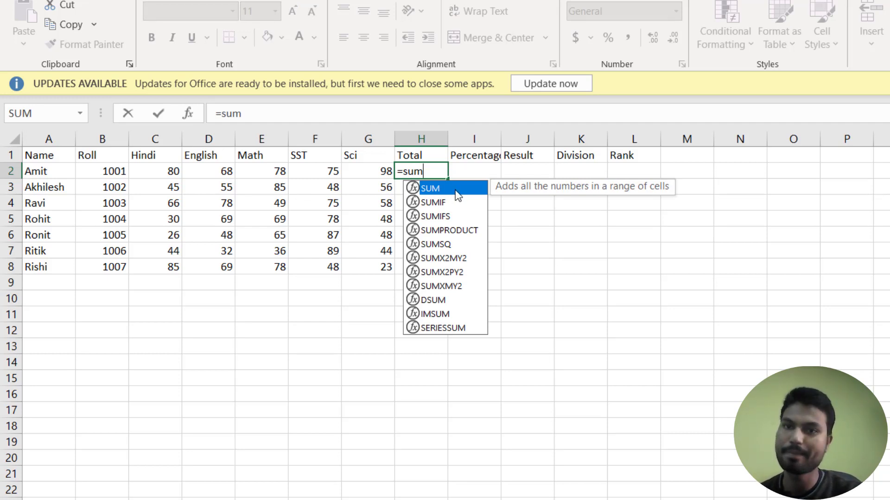
{"action": "type", "text": "("}
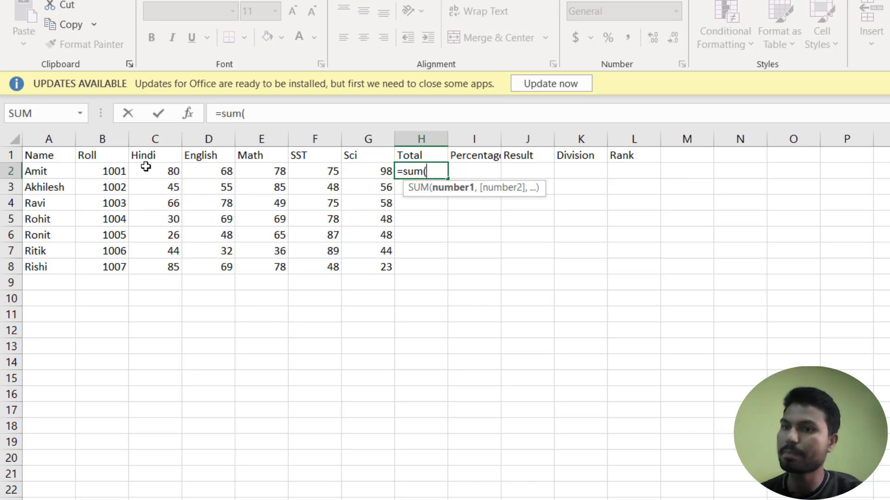
{"action": "left_click_drag", "start_coordinate": [146, 166], "coordinate": [376, 168]}
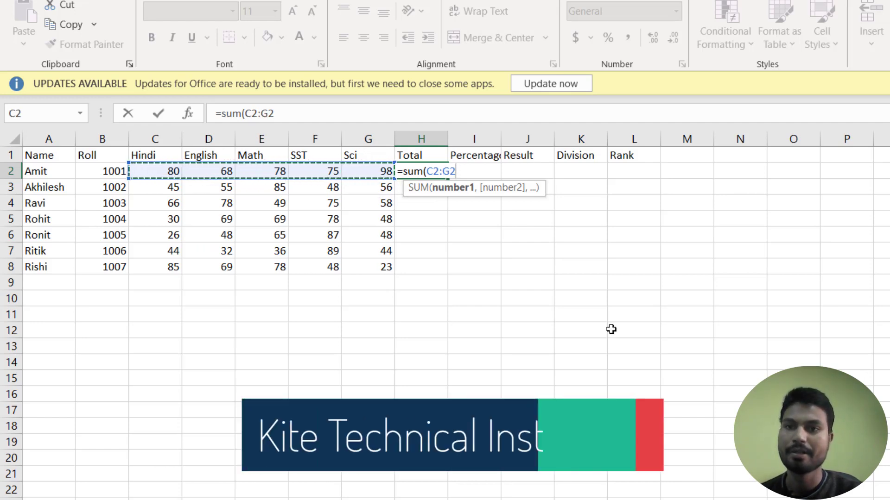
{"action": "type", "text": ")"}
{"action": "key", "text": "Return"}
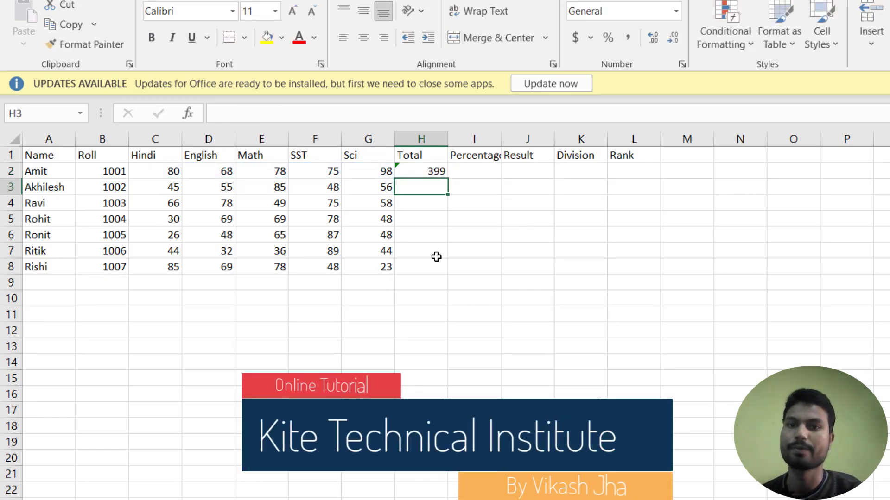
- Copy the total formula down to H8, giving totals from 399 to 303
{"action": "left_click", "coordinate": [435, 170]}
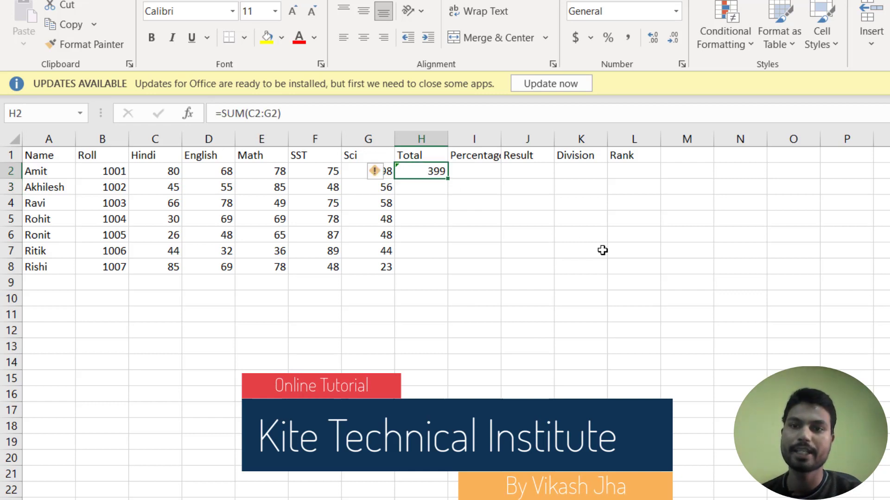
{"action": "left_click", "coordinate": [477, 204]}
{"action": "left_click", "coordinate": [490, 214]}
{"action": "left_click", "coordinate": [405, 172]}
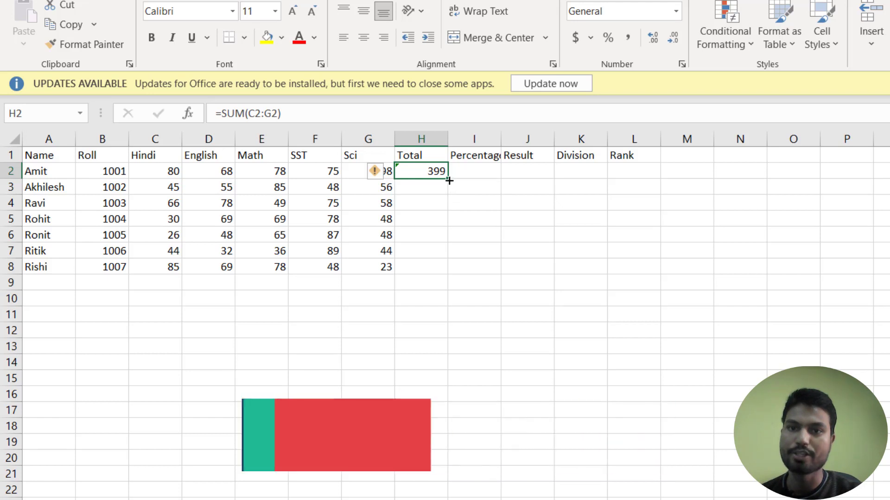
{"action": "left_click_drag", "start_coordinate": [449, 181], "coordinate": [448, 274]}
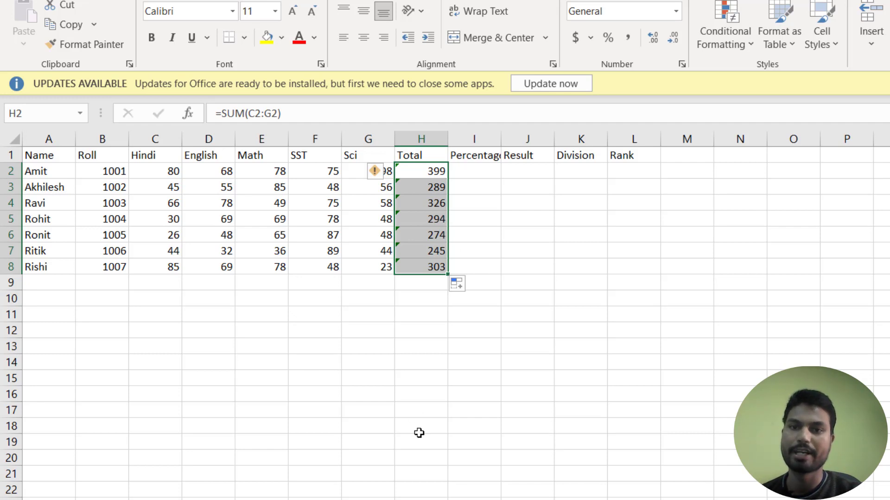
{"action": "left_click", "coordinate": [431, 316]}
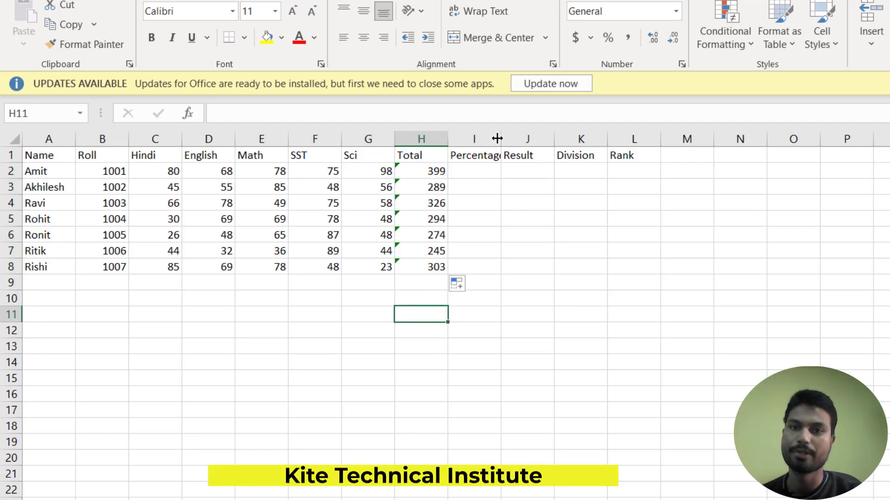
- Widen column I and enter =H2/500 in I2, giving 0.798
{"action": "double_click", "coordinate": [498, 138]}
{"action": "left_click", "coordinate": [550, 262]}
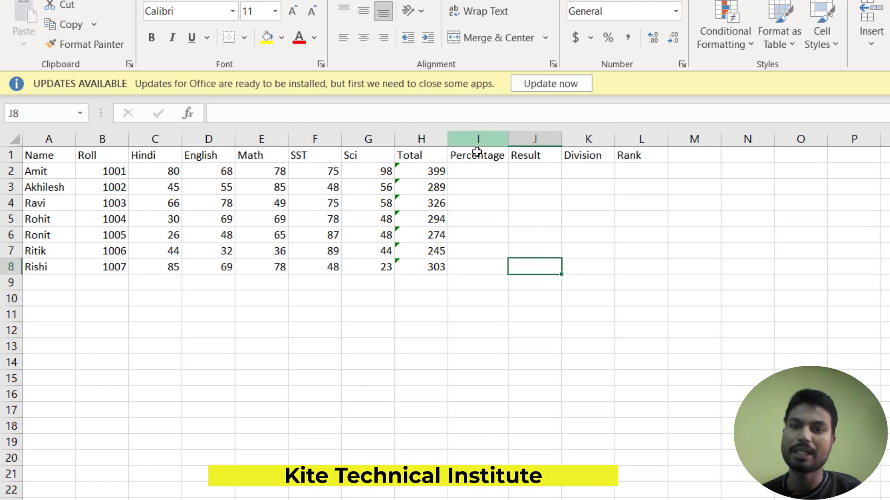
{"action": "left_click", "coordinate": [477, 175]}
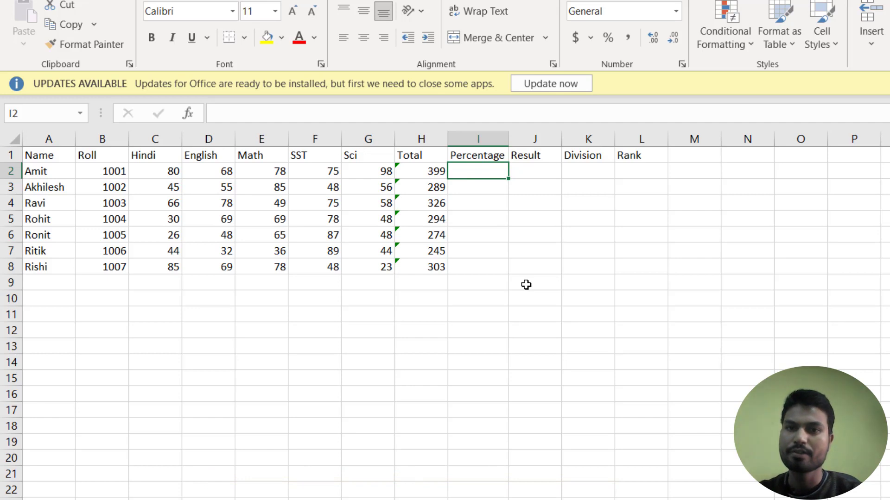
{"action": "type", "text": "="}
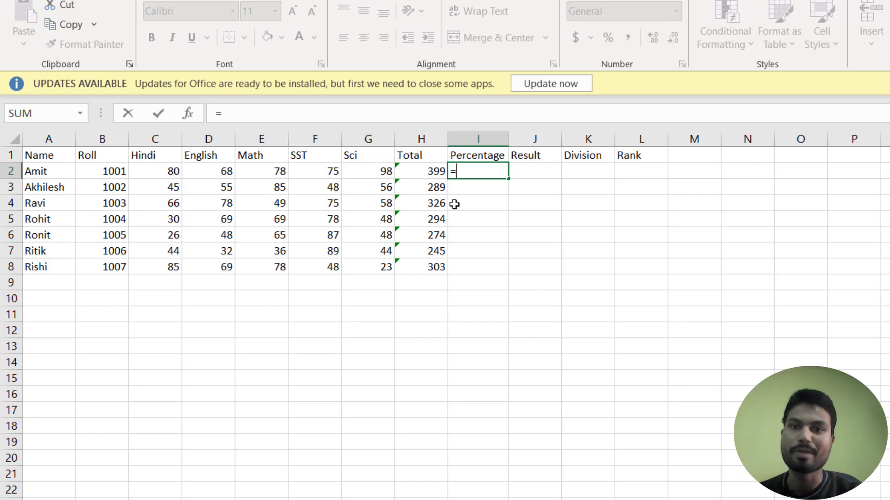
{"action": "left_click", "coordinate": [421, 172]}
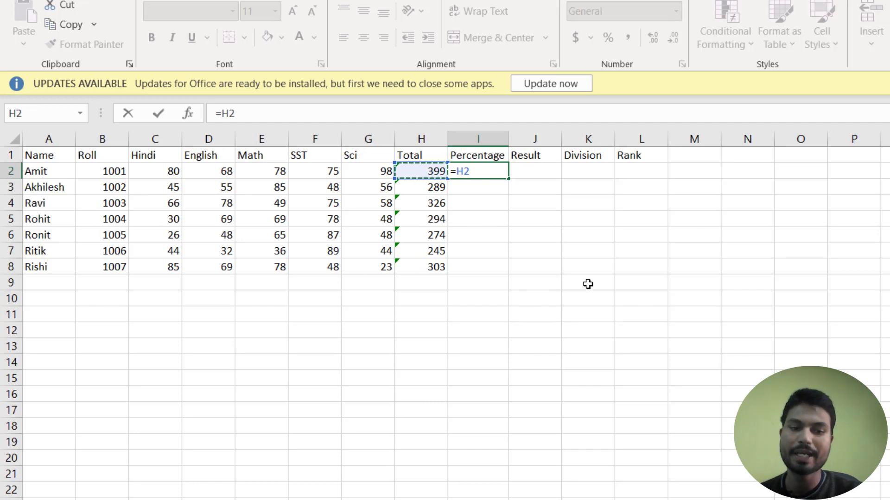
{"action": "type", "text": "/"}
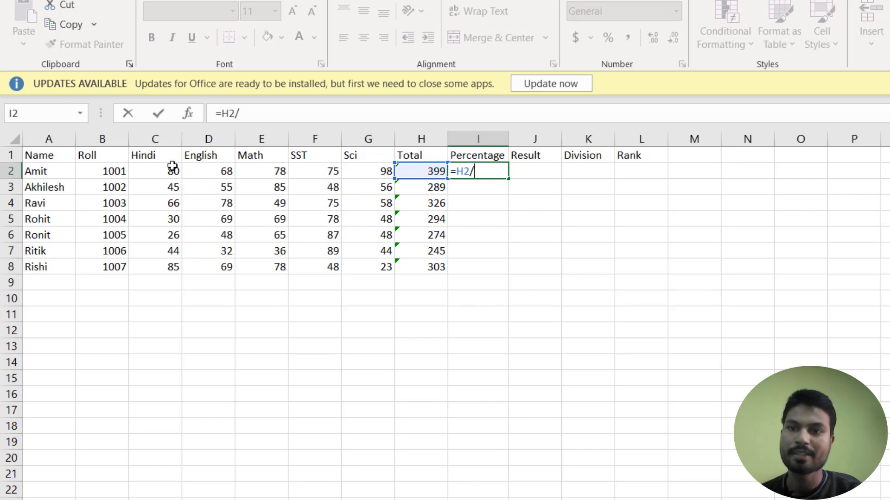
{"action": "type", "text": "500"}
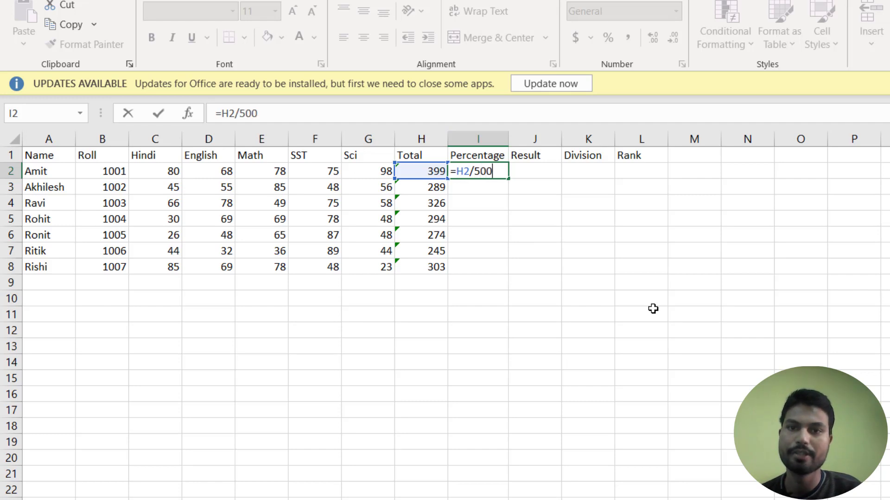
{"action": "key", "text": "Return"}
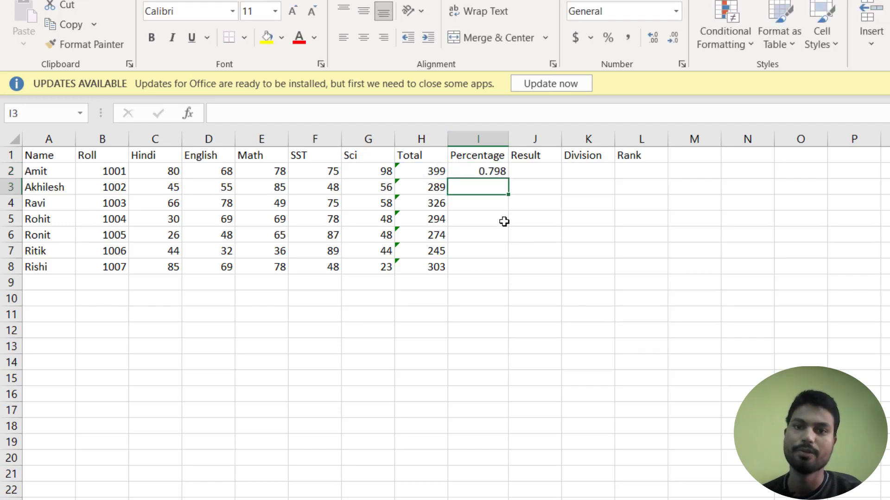
{"action": "left_click", "coordinate": [504, 220]}
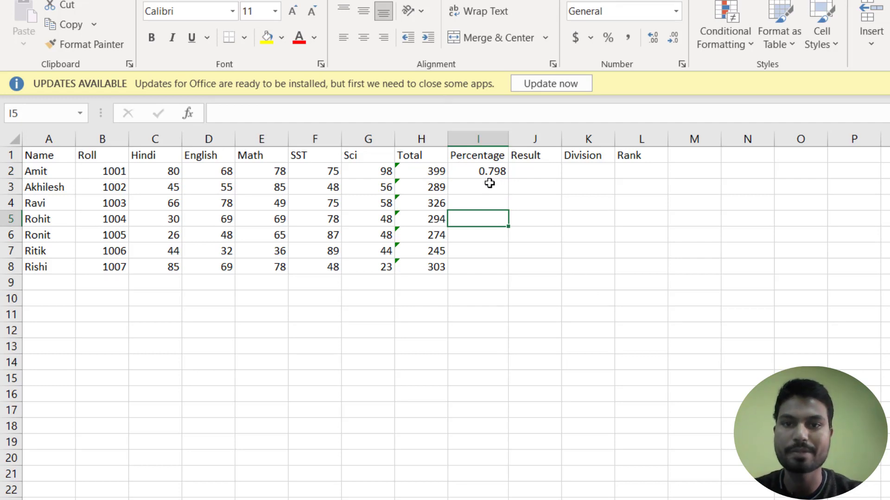
{"action": "left_click", "coordinate": [478, 171]}
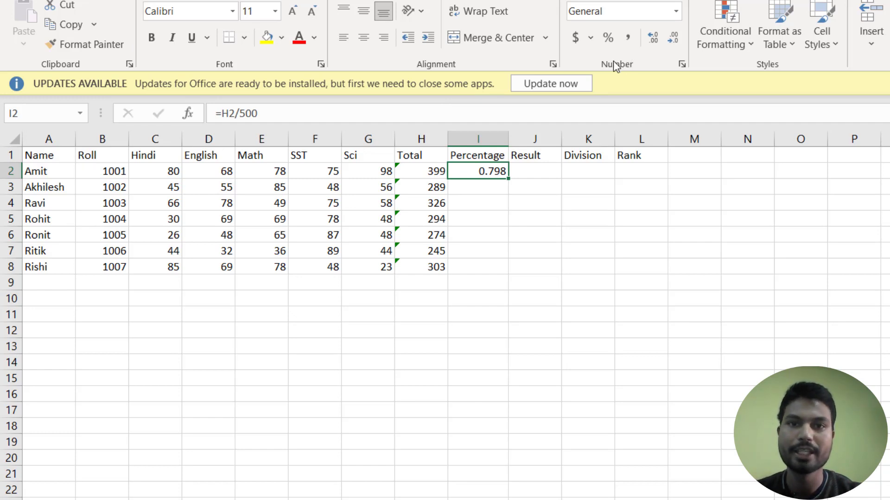
- Format I2 as Percentage and fill it down to I8, showing 79.80% to 60.60%
{"action": "left_click", "coordinate": [679, 13]}
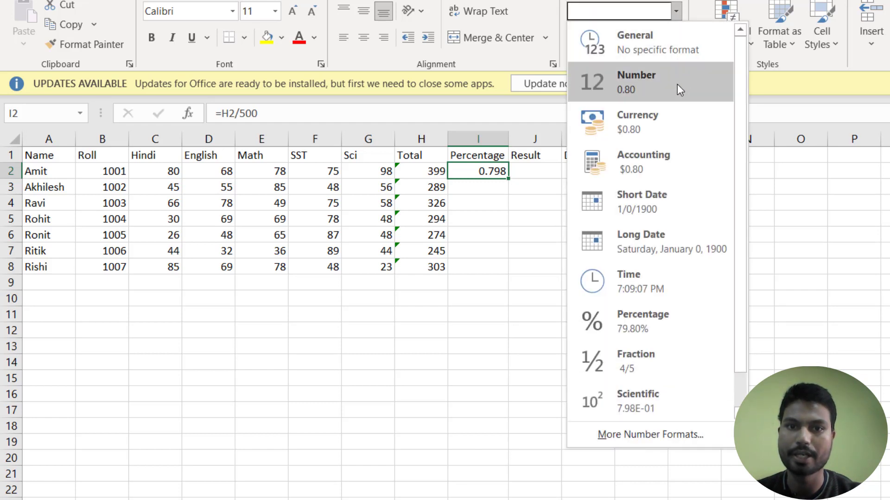
{"action": "left_click", "coordinate": [645, 327]}
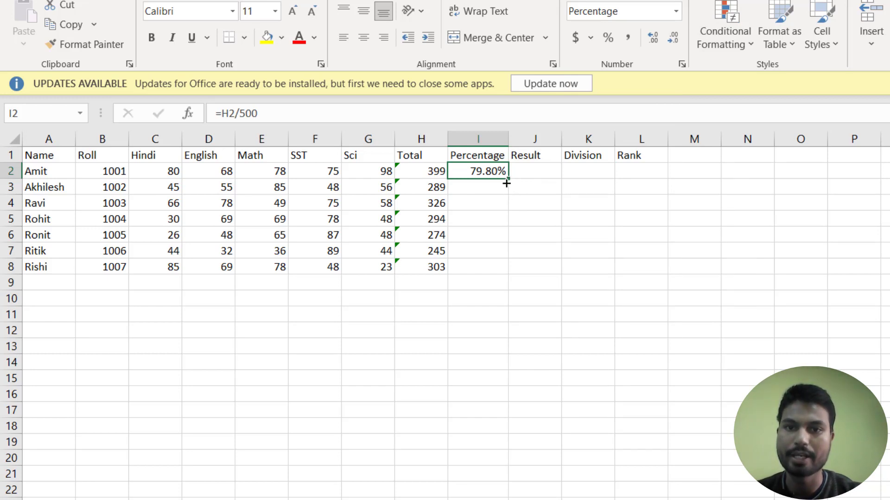
{"action": "left_click_drag", "start_coordinate": [508, 182], "coordinate": [493, 273]}
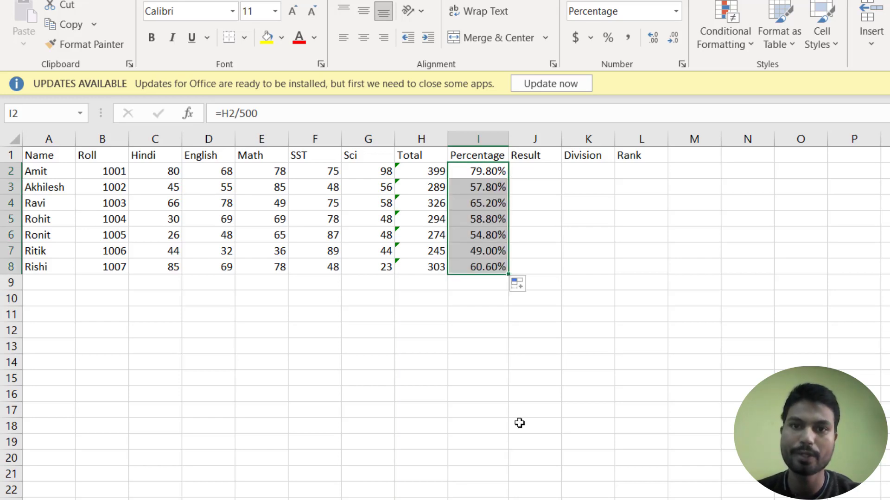
{"action": "left_click", "coordinate": [549, 173]}
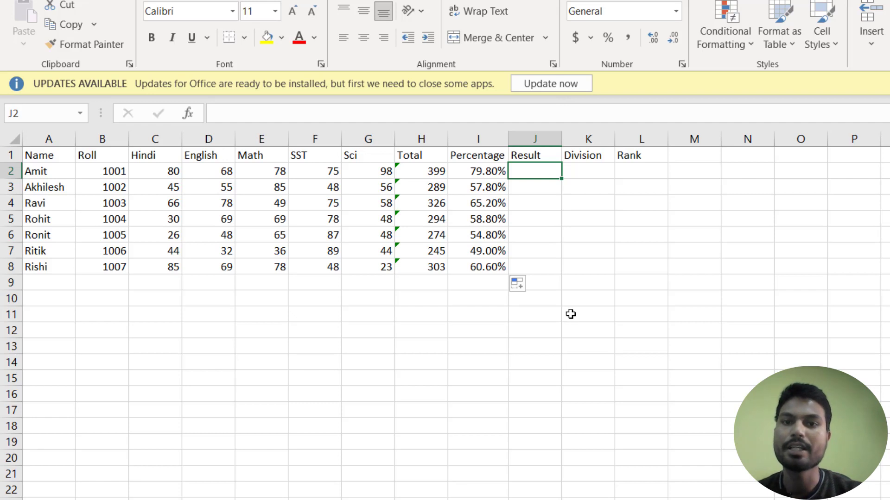
- Type =IF(AND(C2>29,D2>29,E2>29,F2>29,G2>29),"PASS","FAIL") into J2
{"action": "type", "text": "="}
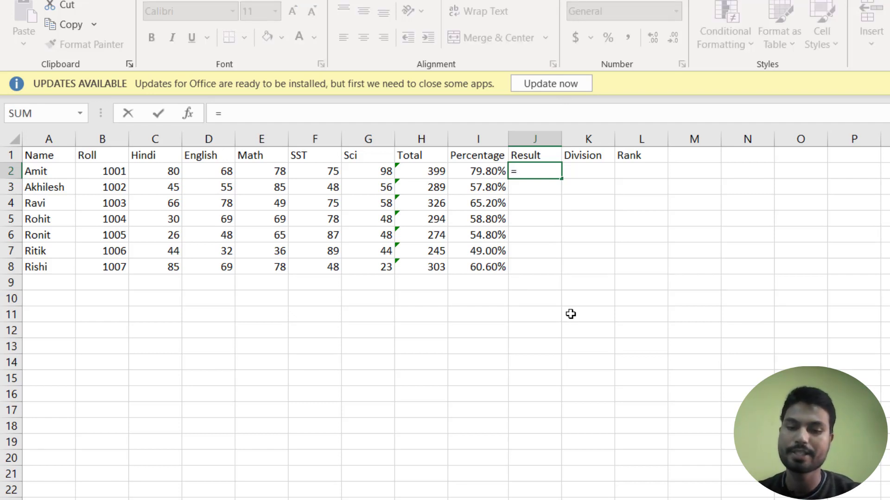
{"action": "type", "text": "if"}
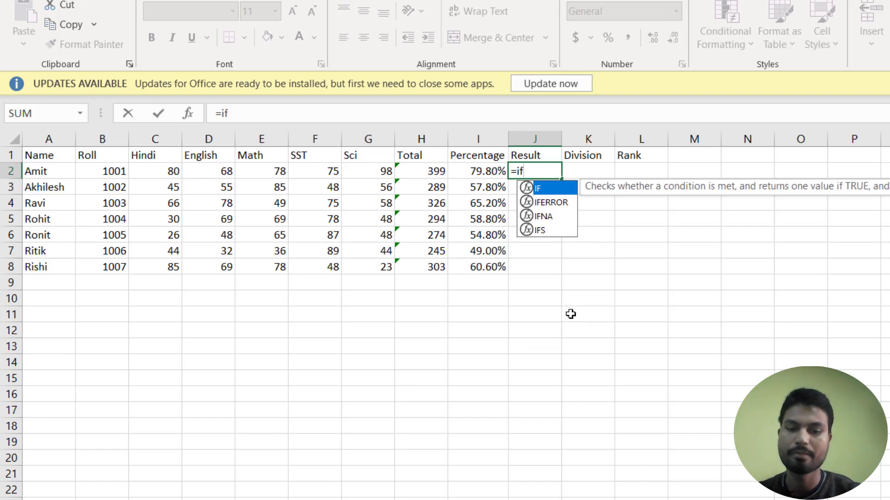
{"action": "type", "text": "(A"}
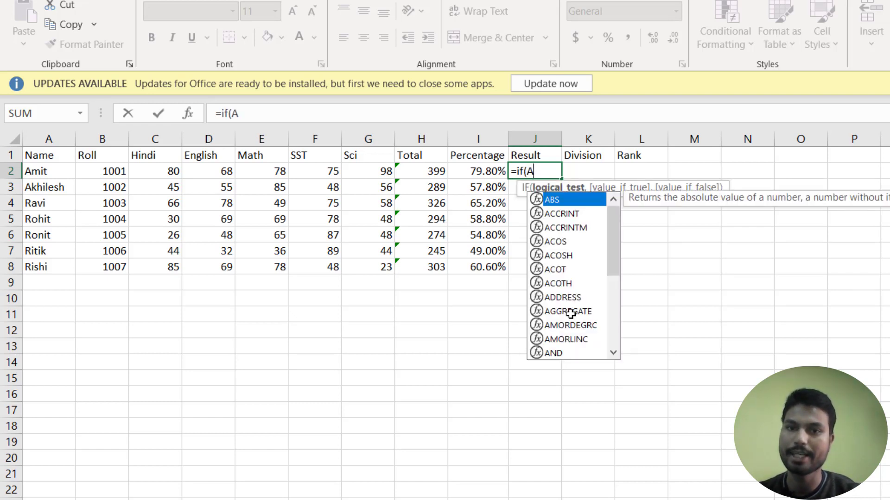
{"action": "type", "text": "ND"}
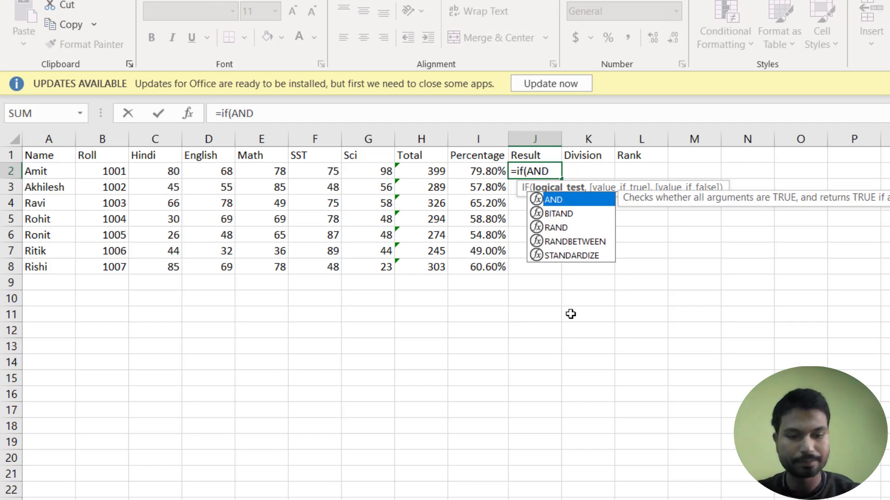
{"action": "type", "text": "("}
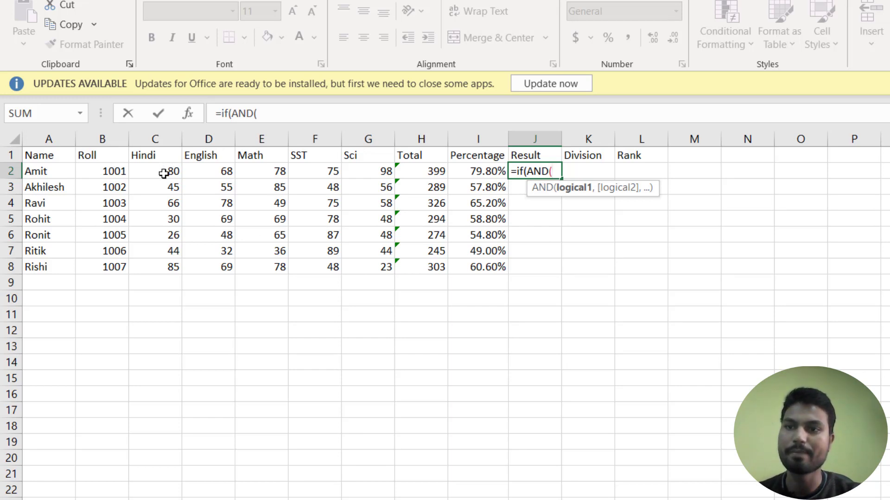
{"action": "left_click", "coordinate": [164, 173]}
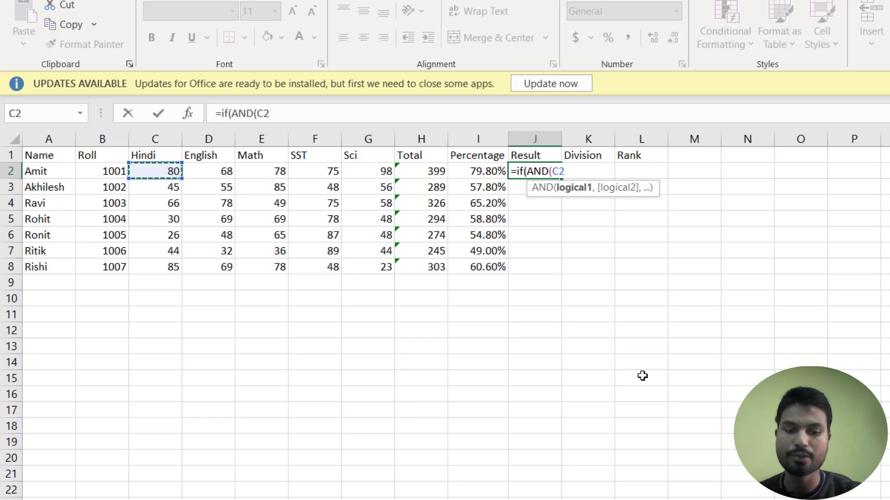
{"action": "type", "text": ">"}
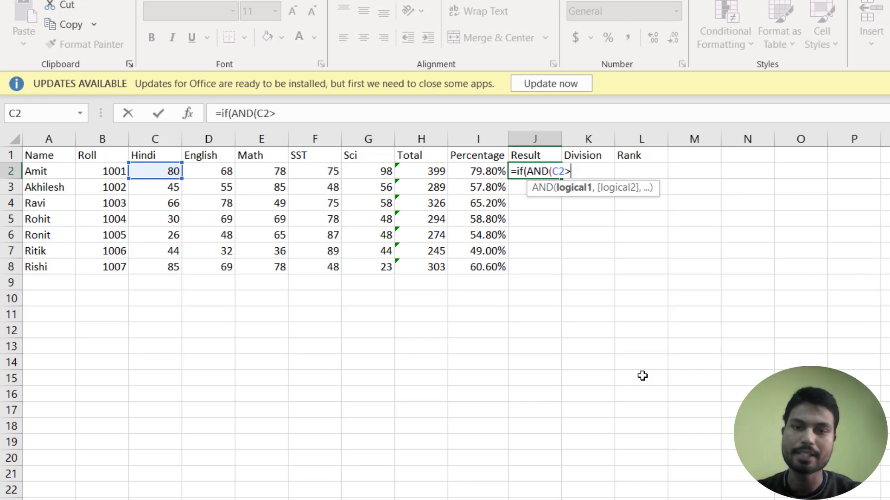
{"action": "type", "text": "29"}
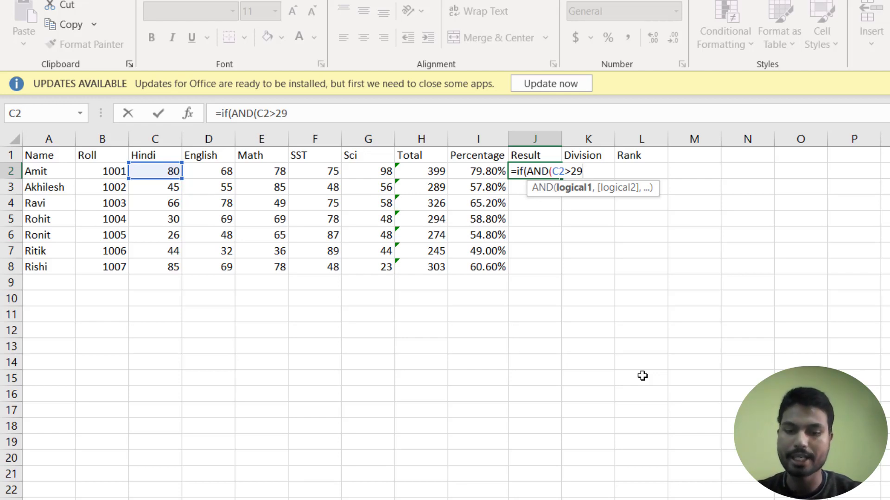
{"action": "type", "text": ","}
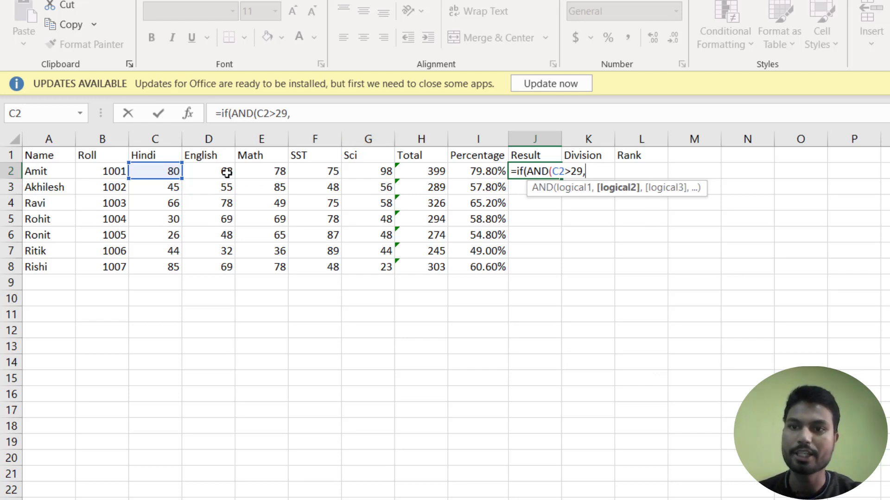
{"action": "left_click", "coordinate": [219, 173]}
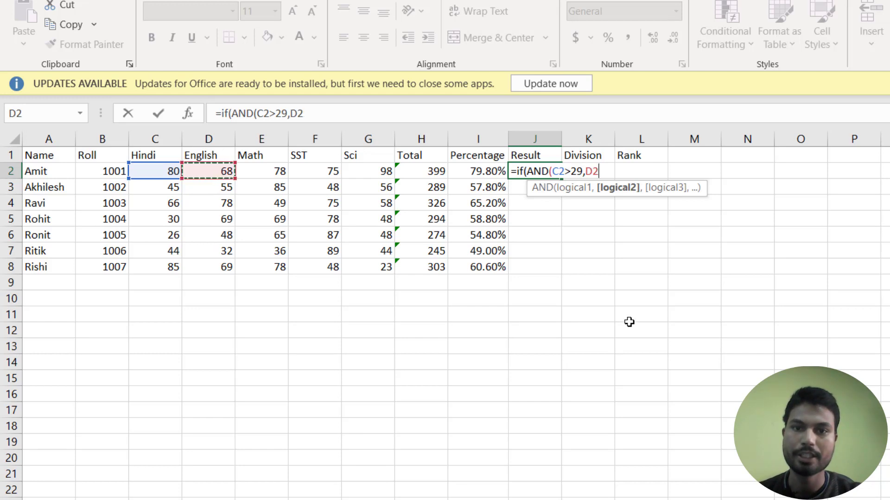
{"action": "type", "text": ">29"}
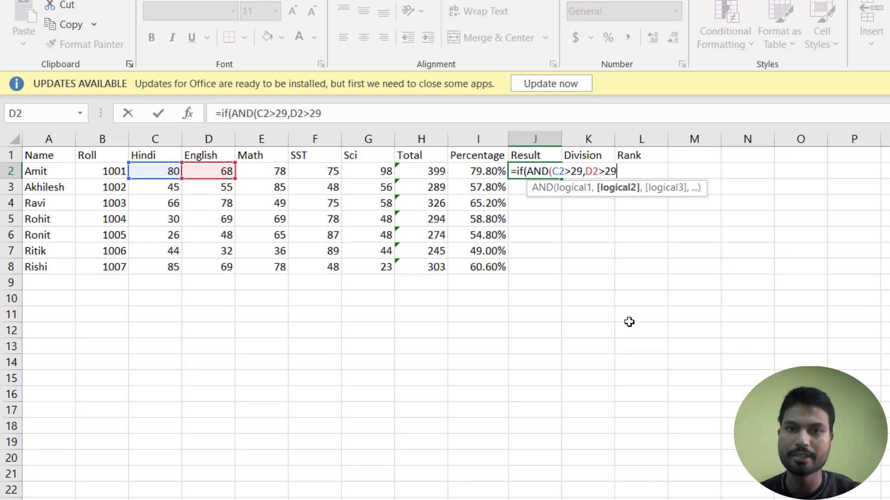
{"action": "type", "text": ","}
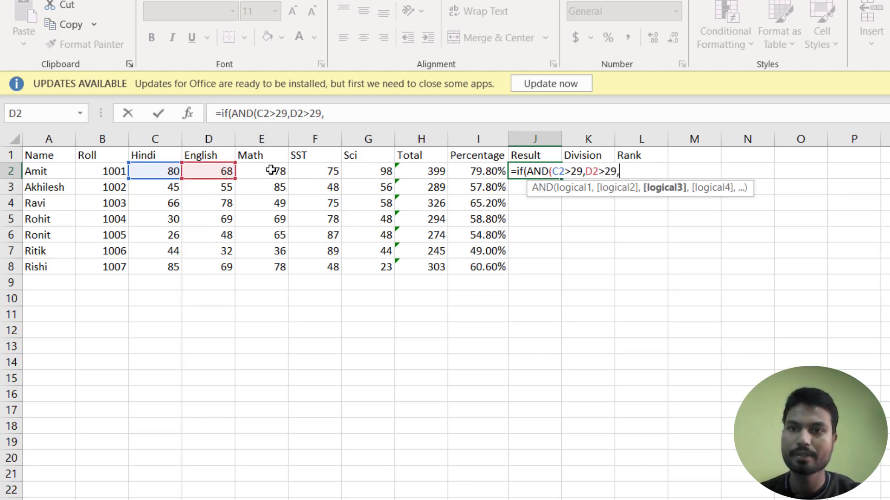
{"action": "left_click", "coordinate": [270, 171]}
{"action": "type", "text": ">"}
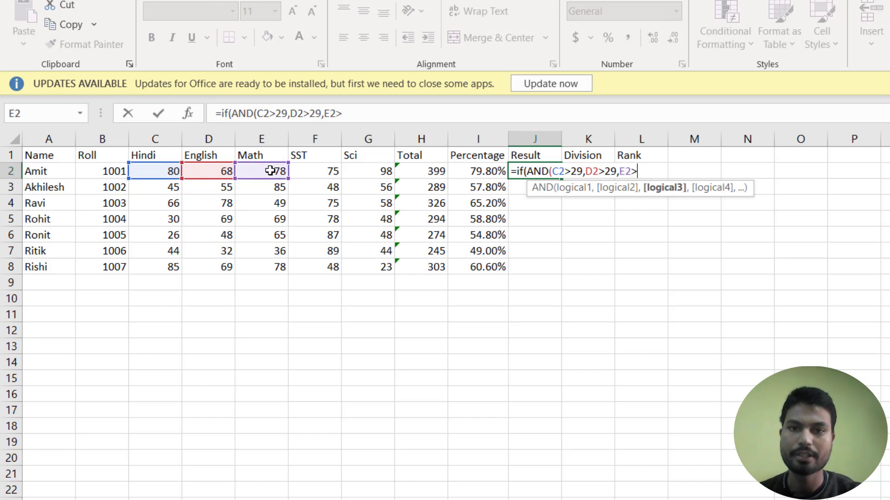
{"action": "type", "text": "29"}
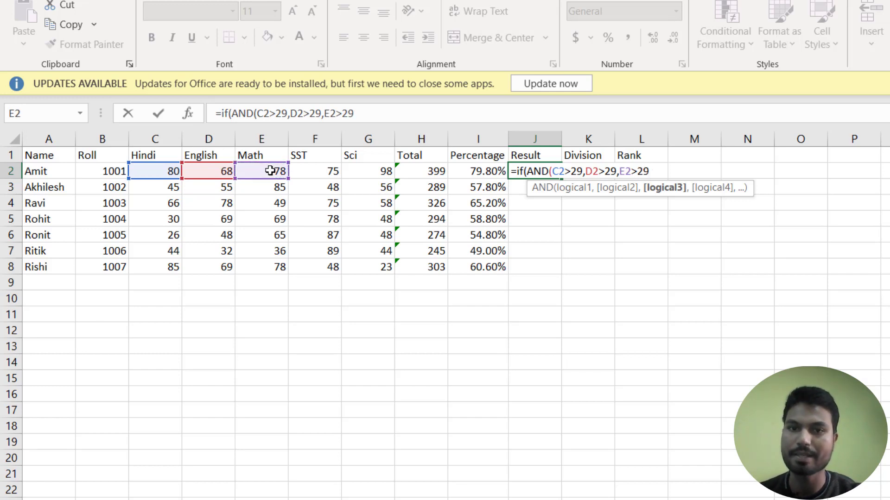
{"action": "type", "text": ","}
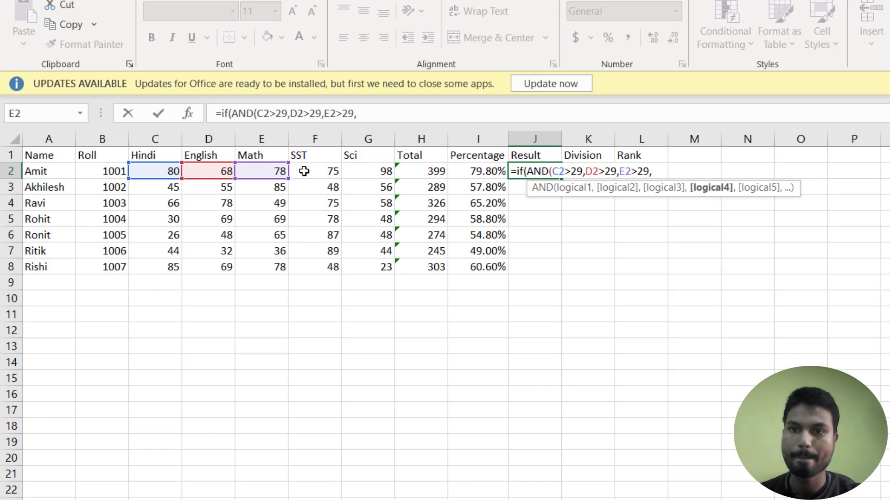
{"action": "left_click", "coordinate": [306, 172]}
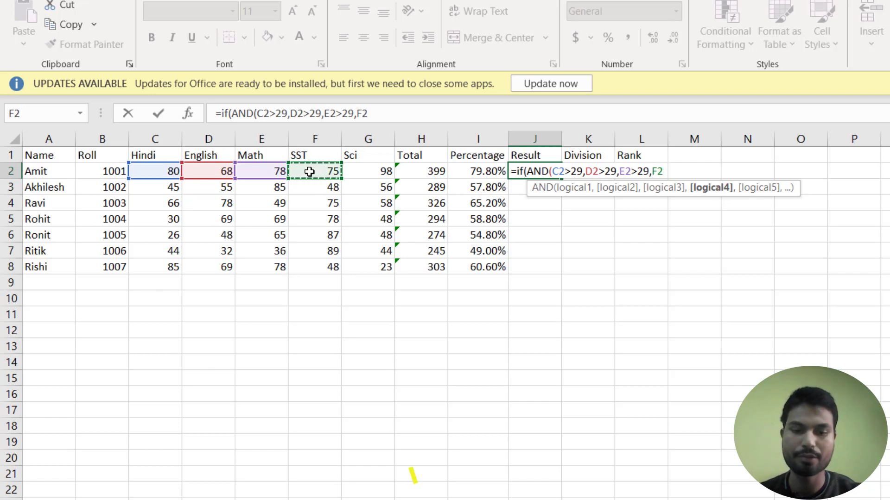
{"action": "type", "text": ">29"}
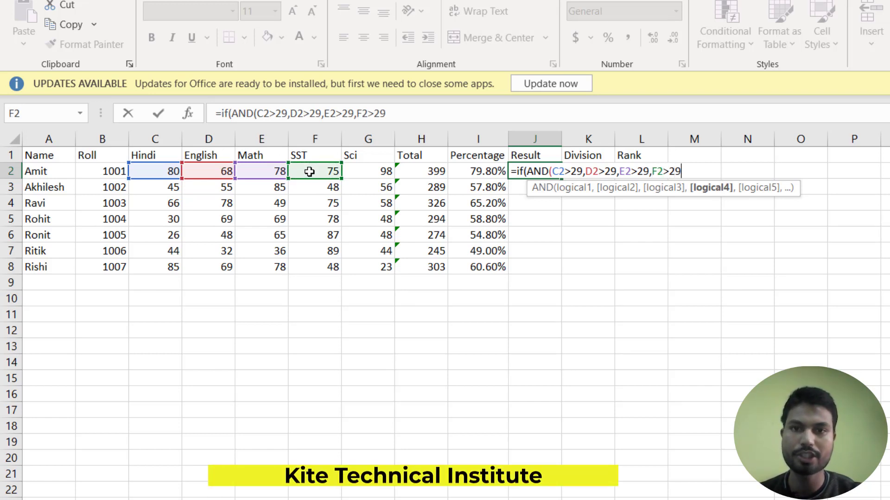
{"action": "type", "text": ","}
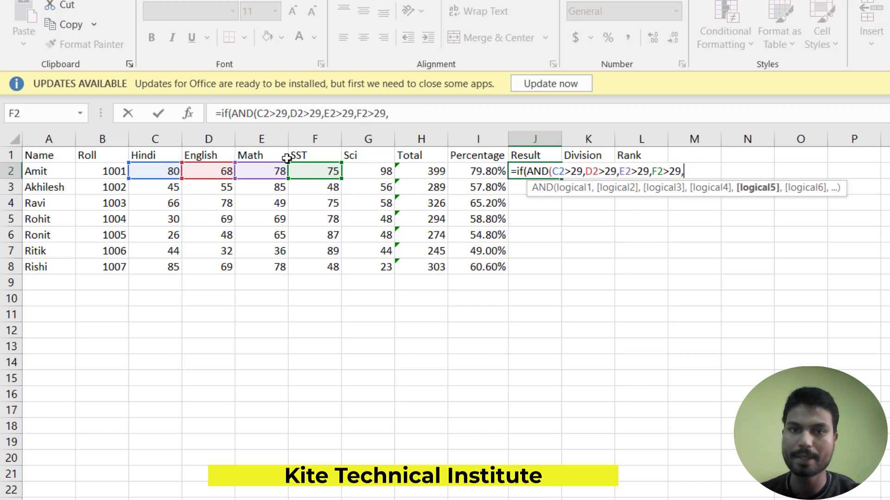
{"action": "left_click", "coordinate": [366, 171]}
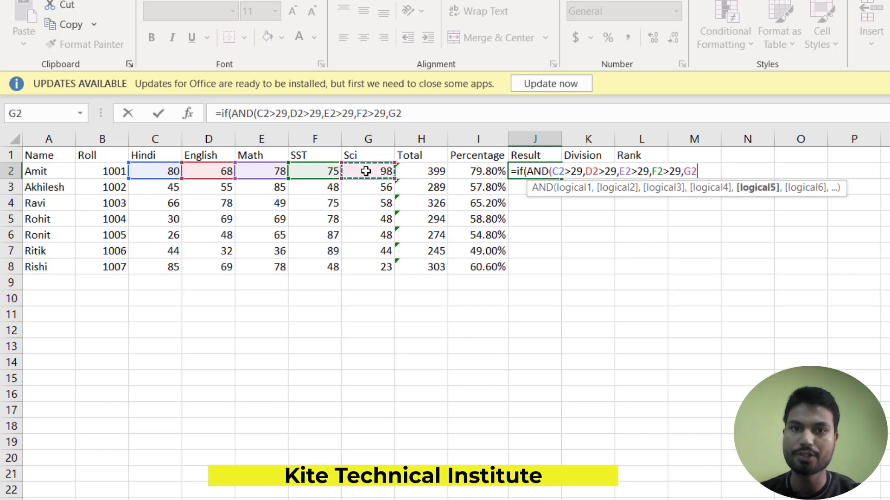
{"action": "type", "text": ">2"}
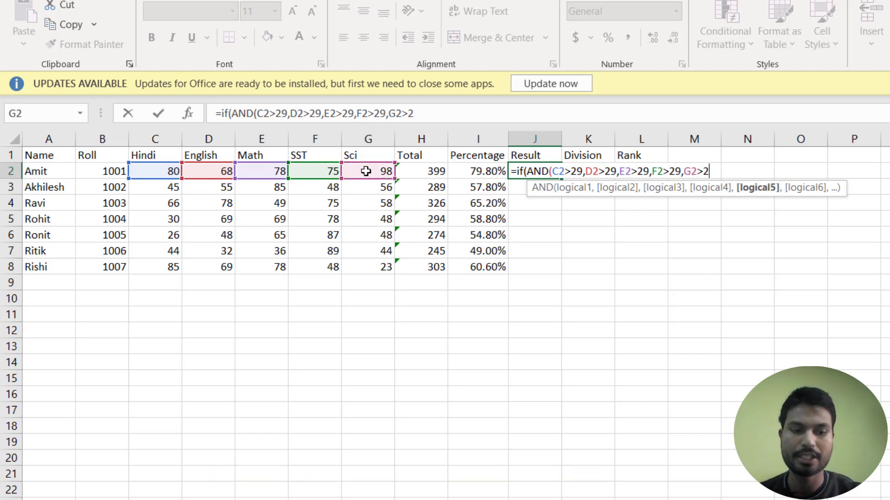
{"action": "type", "text": "9"}
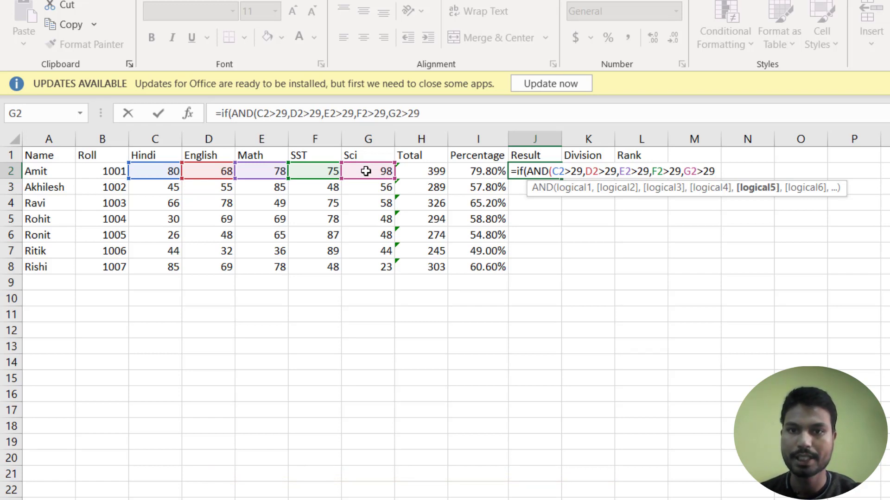
{"action": "type", "text": "),"}
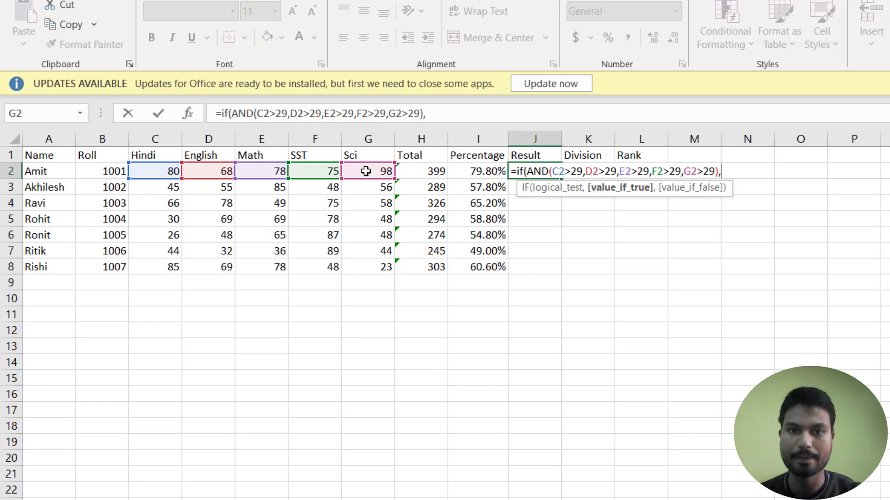
{"action": "type", "text": "\"\""}
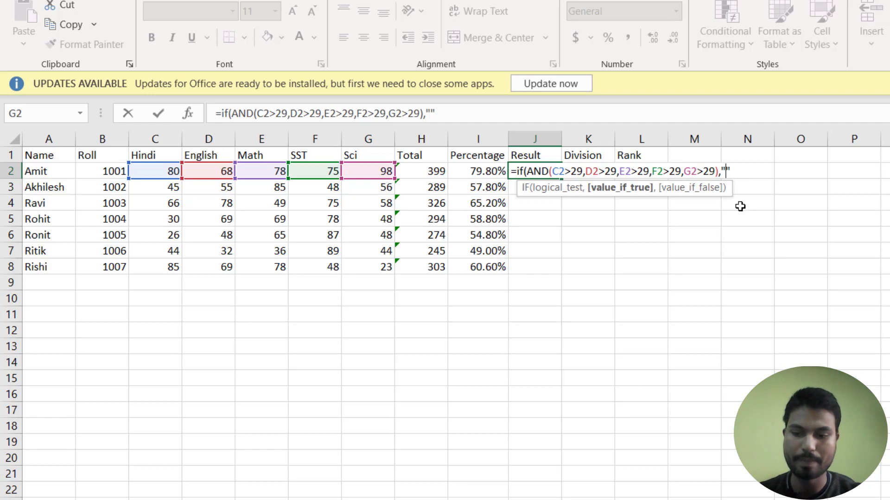
{"action": "type", "text": "PASS"}
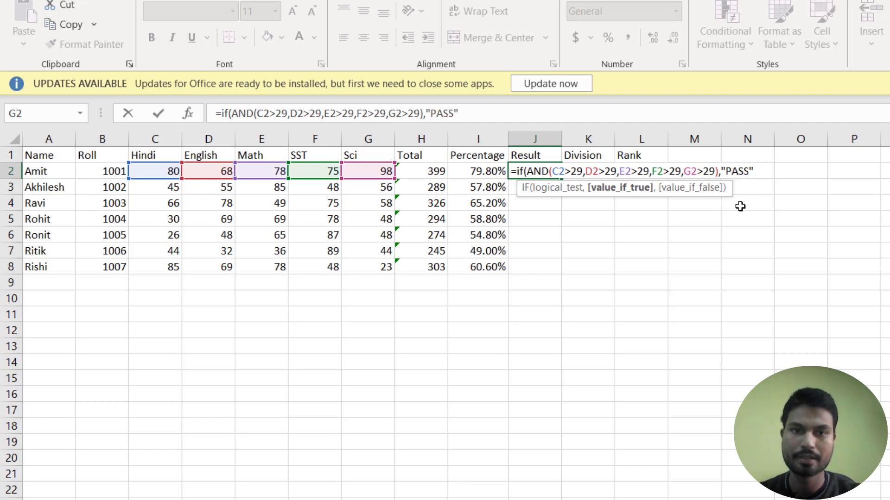
{"action": "type", "text": ","}
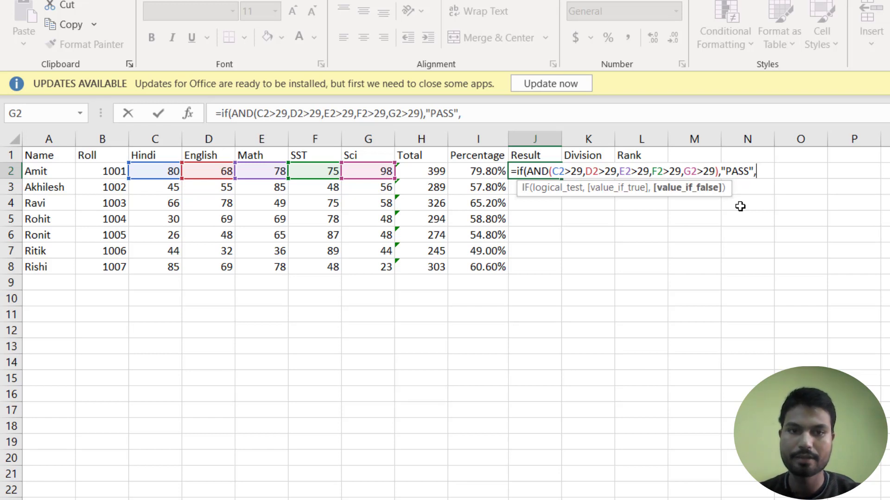
{"action": "type", "text": "\"FA"}
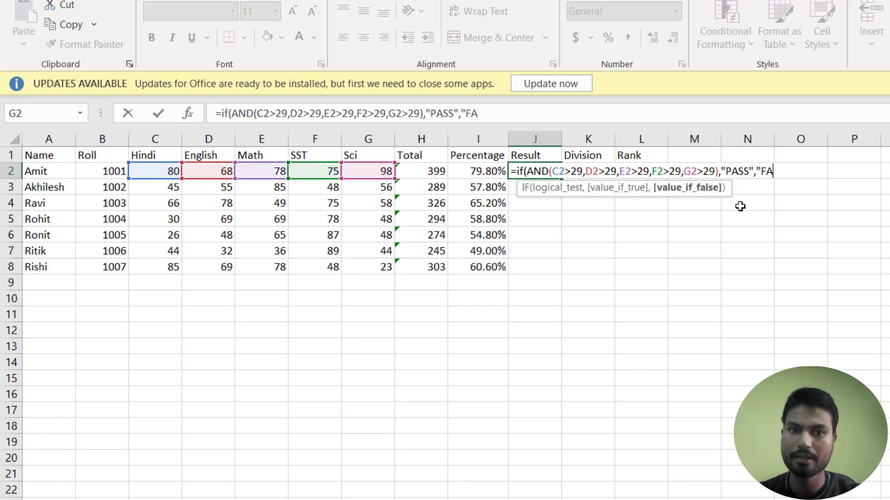
{"action": "type", "text": "IL"}
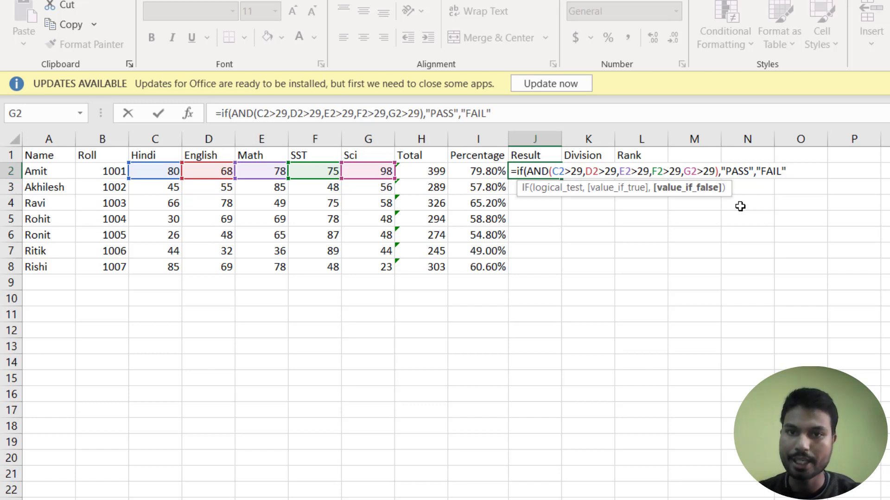
{"action": "type", "text": ")"}
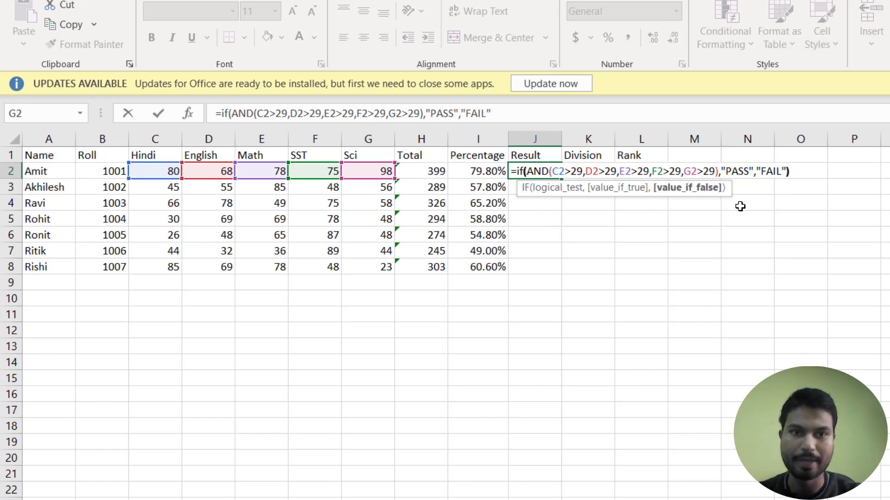
- Commit the J2 result formula and fill it down to J8, showing PASS or FAIL per student
{"action": "key", "text": "Return"}
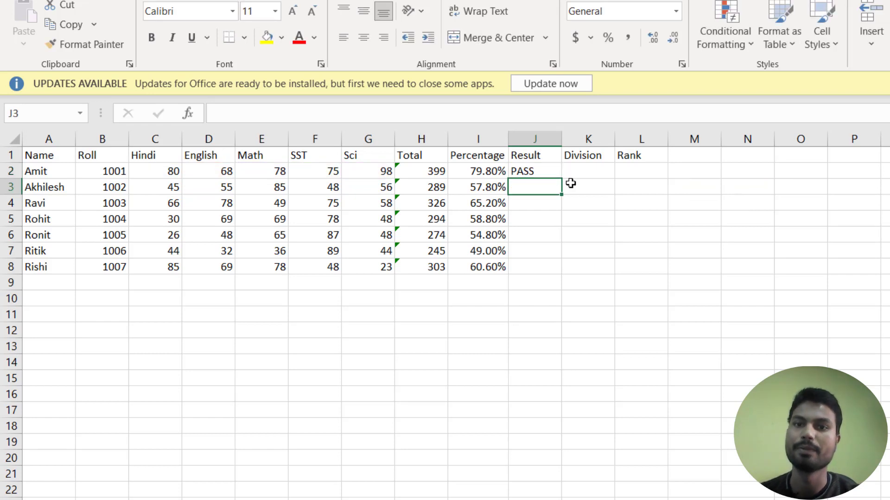
{"action": "left_click", "coordinate": [544, 172]}
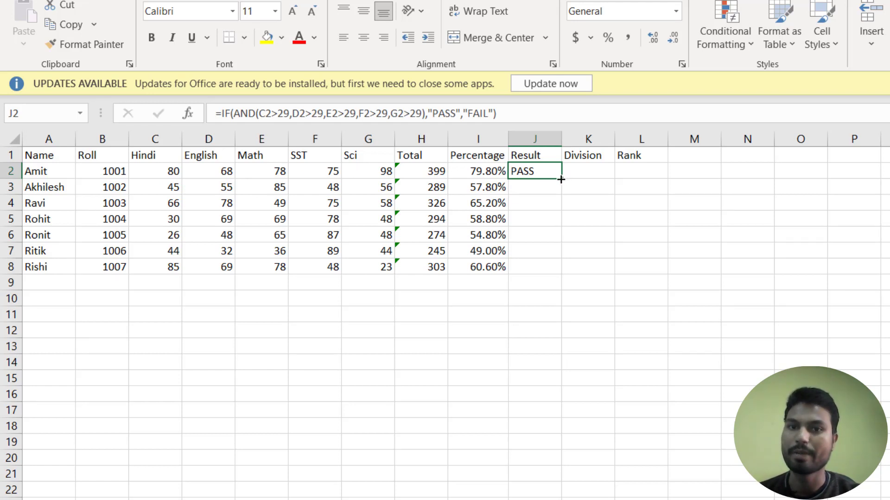
{"action": "left_click_drag", "start_coordinate": [561, 179], "coordinate": [562, 275]}
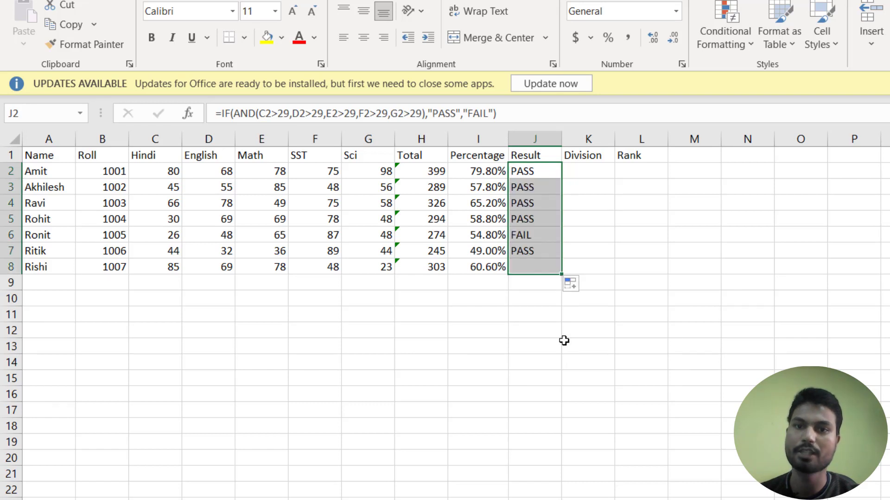
{"action": "left_click", "coordinate": [560, 376]}
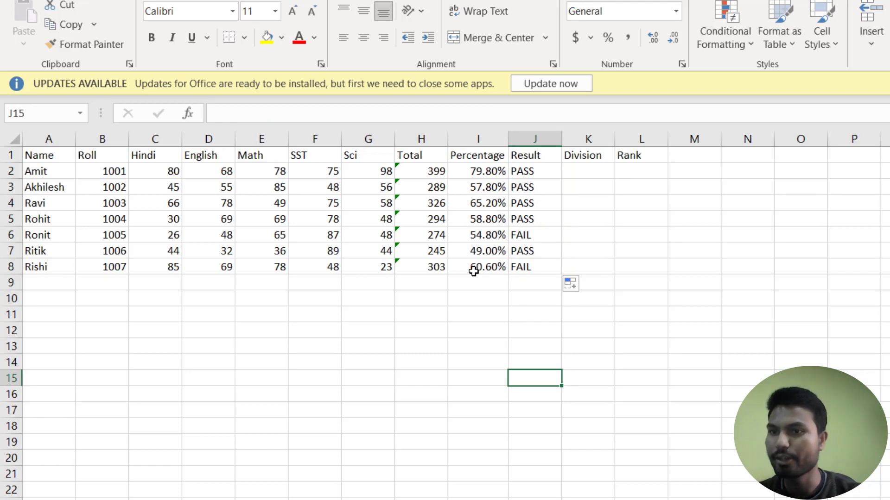
{"action": "left_click", "coordinate": [547, 266]}
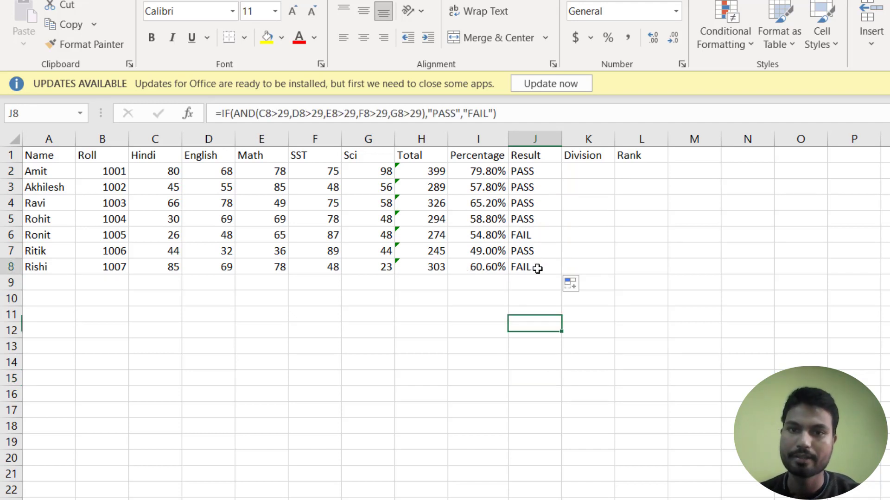
{"action": "left_click", "coordinate": [531, 138]}
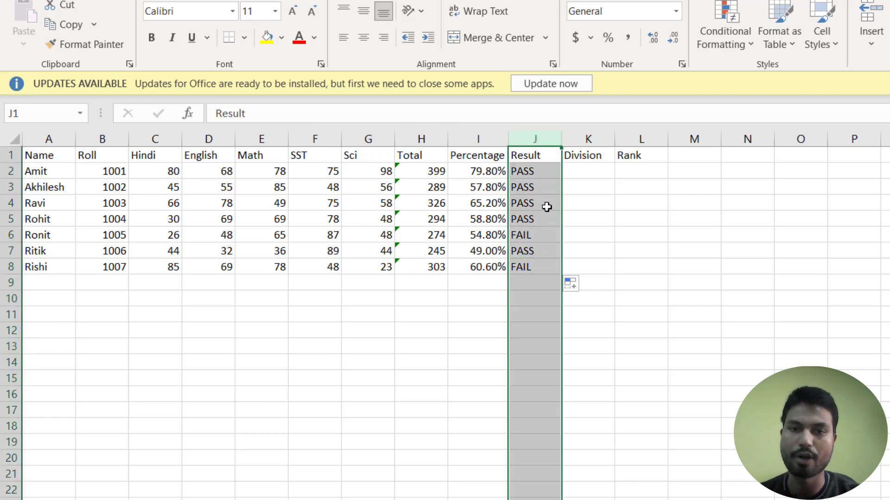
- Add a Text that Contains 'fail' rule to column J with Light Red Fill and Dark Red Text
{"action": "left_click", "coordinate": [749, 46]}
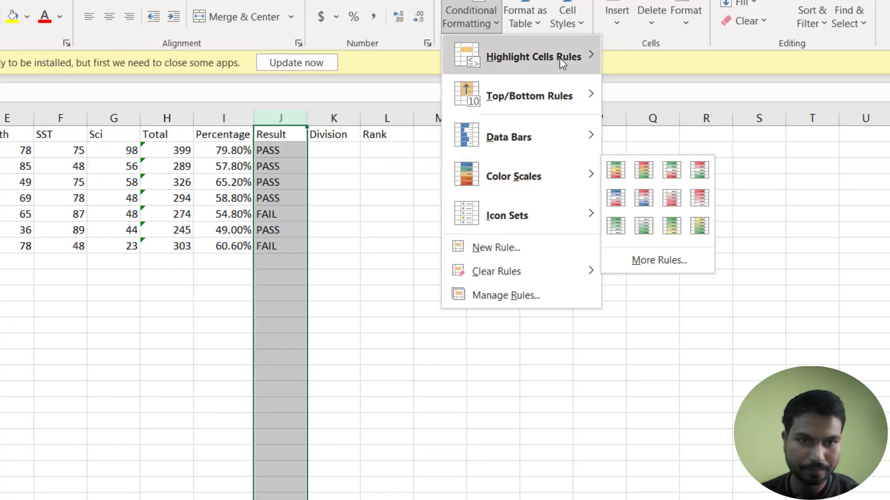
{"action": "mouse_move", "coordinate": [532, 56]}
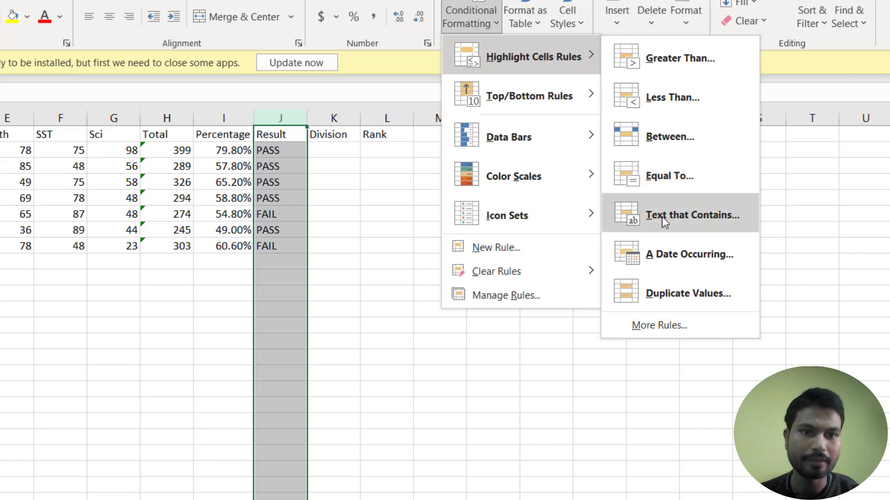
{"action": "left_click", "coordinate": [691, 214]}
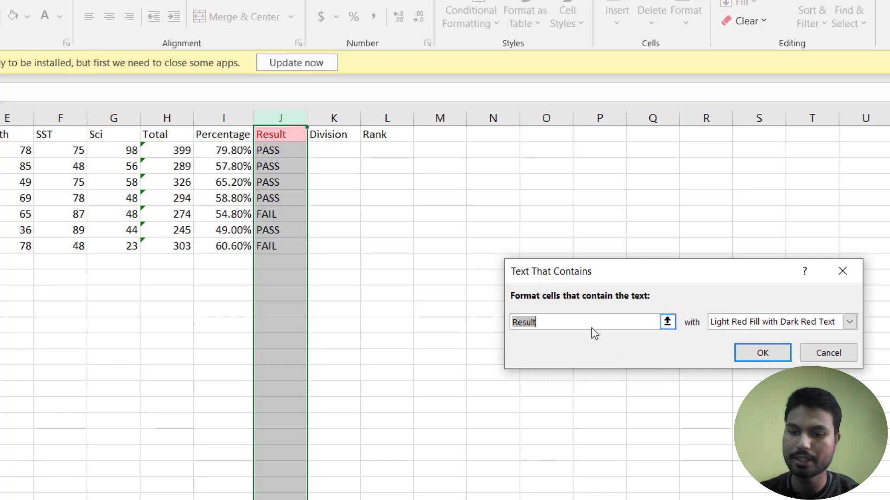
{"action": "type", "text": "fail"}
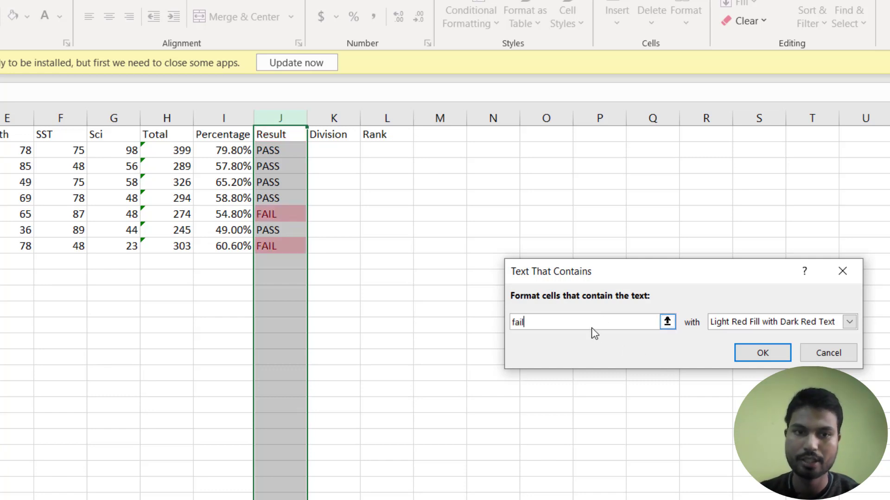
{"action": "left_click", "coordinate": [786, 355]}
{"action": "left_click", "coordinate": [502, 266]}
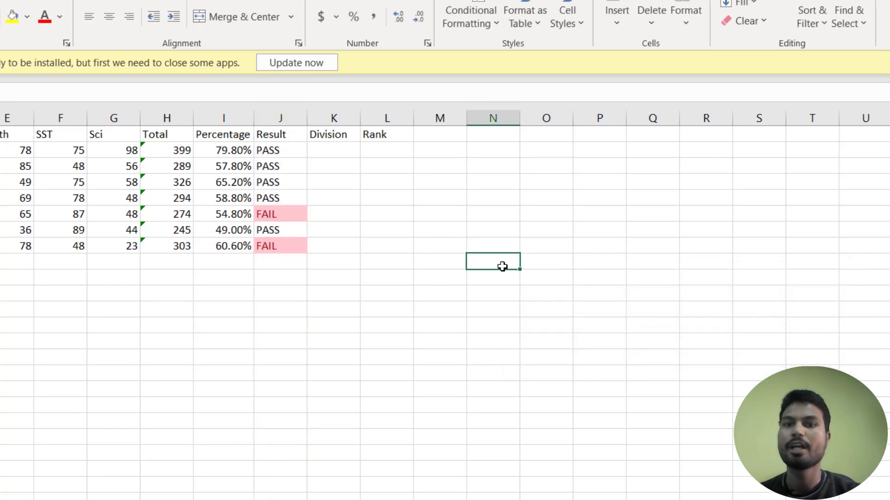
{"action": "left_click", "coordinate": [285, 214]}
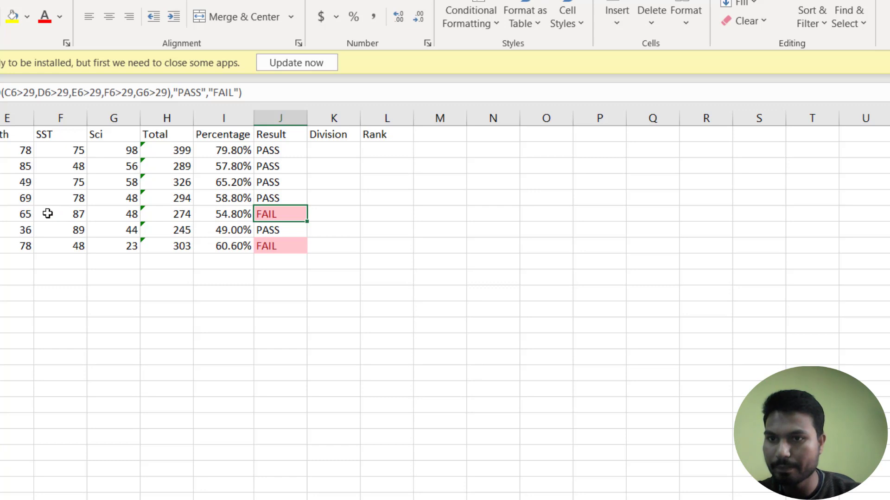
{"action": "left_click", "coordinate": [3, 360]}
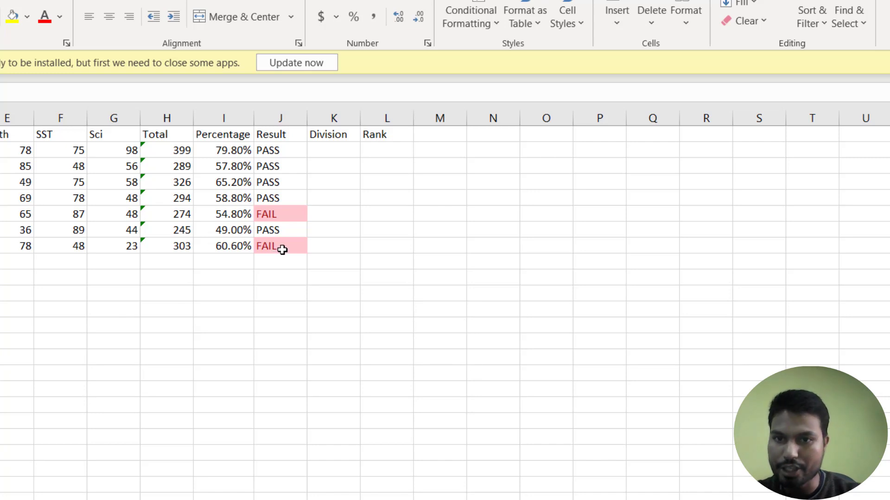
{"action": "left_click", "coordinate": [280, 248]}
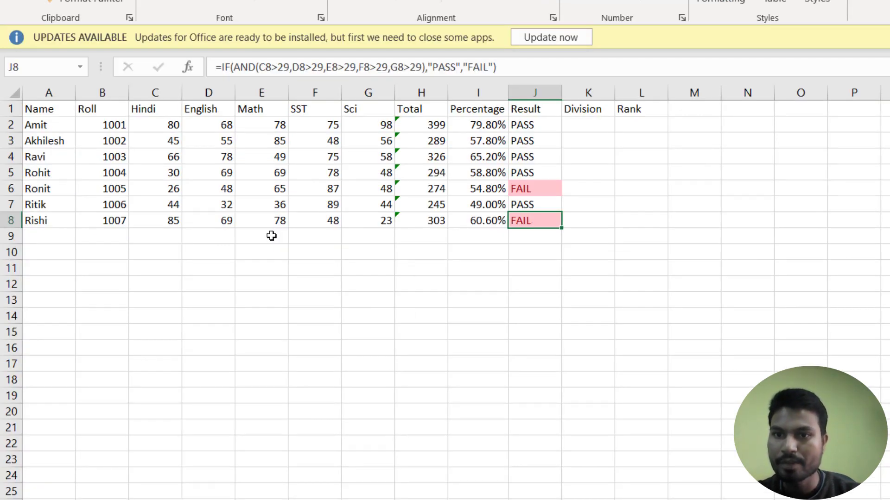
{"action": "left_click", "coordinate": [372, 226]}
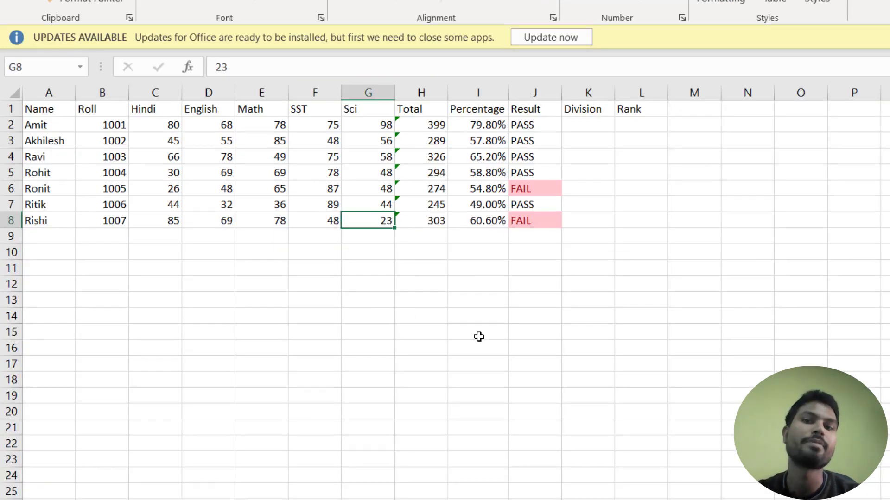
{"action": "left_click", "coordinate": [600, 302]}
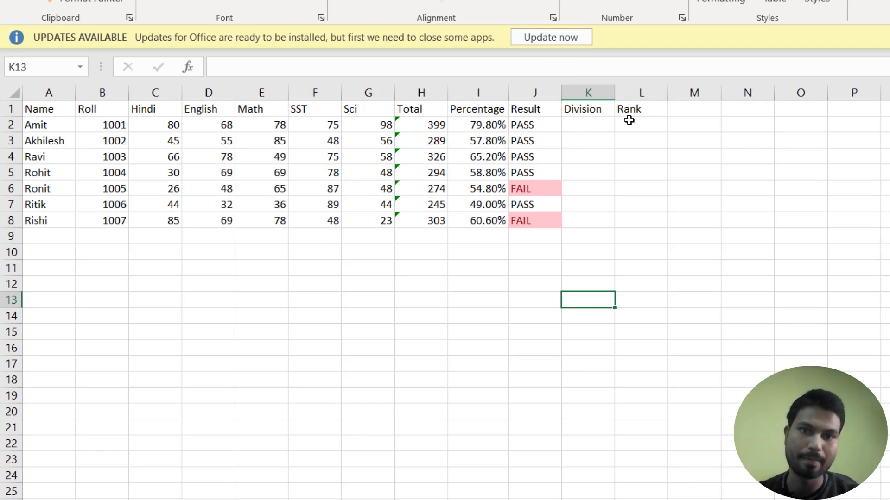
{"action": "left_click", "coordinate": [600, 124]}
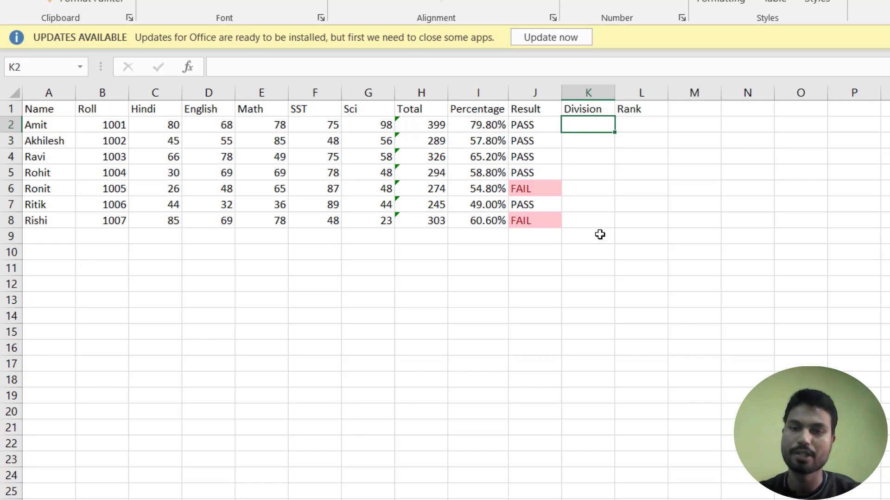
- Start the K2 formula =IF(J2="FAIL","F",if and commit it unfinished
{"action": "type", "text": "=i"}
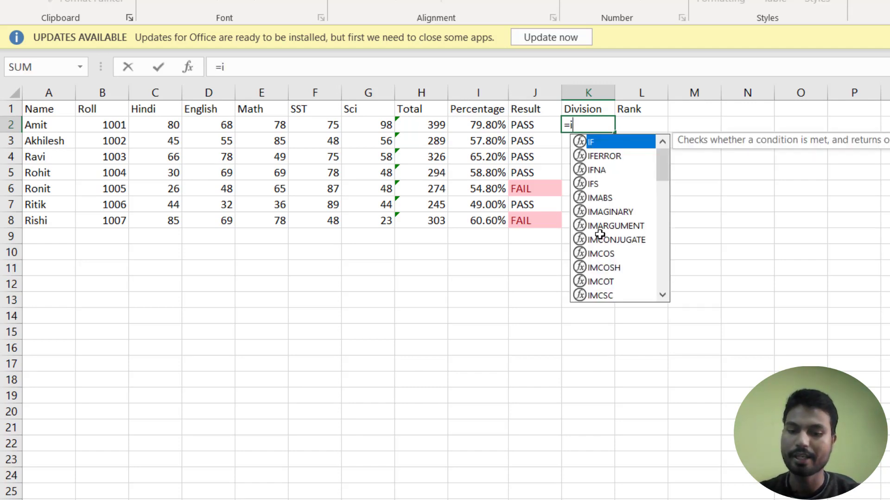
{"action": "type", "text": "f"}
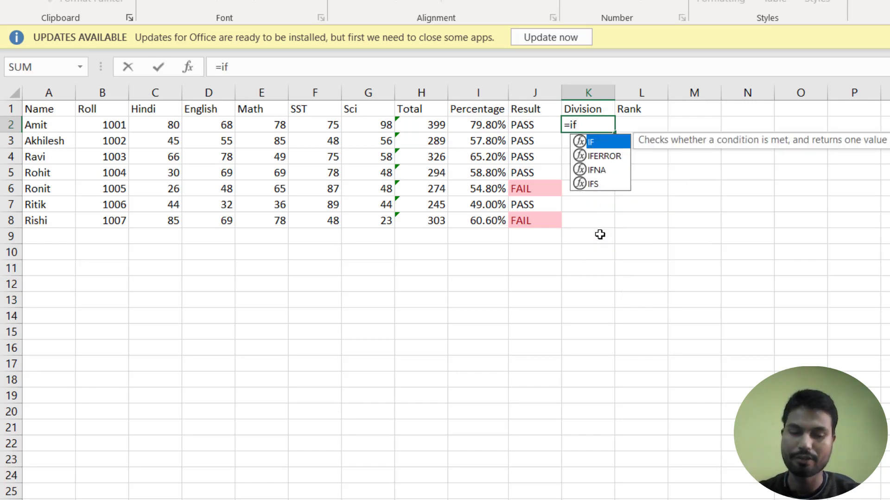
{"action": "type", "text": "("}
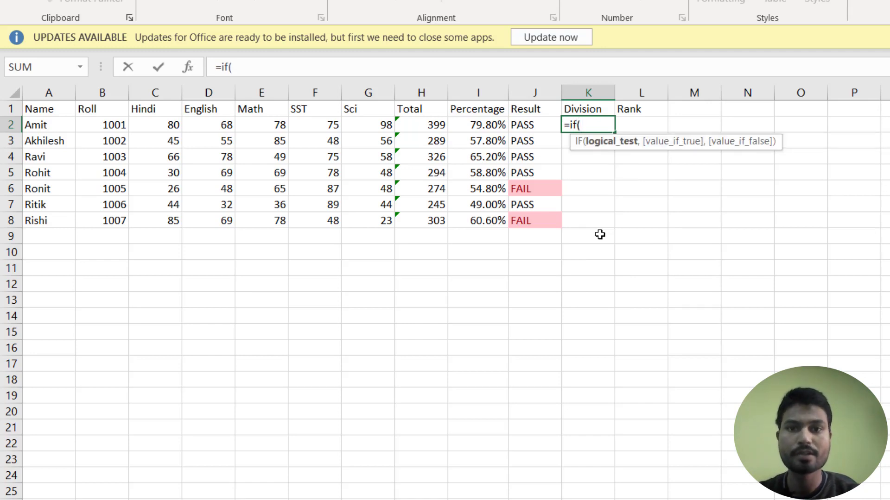
{"action": "left_click", "coordinate": [528, 125]}
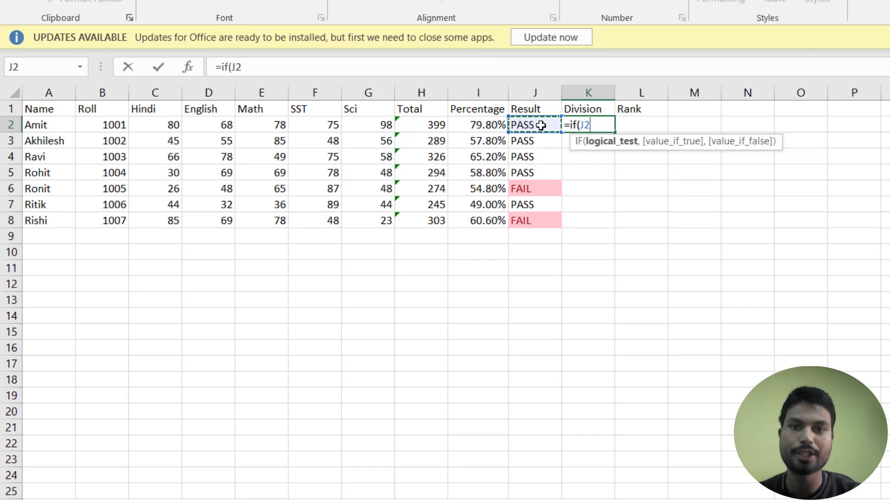
{"action": "type", "text": "="}
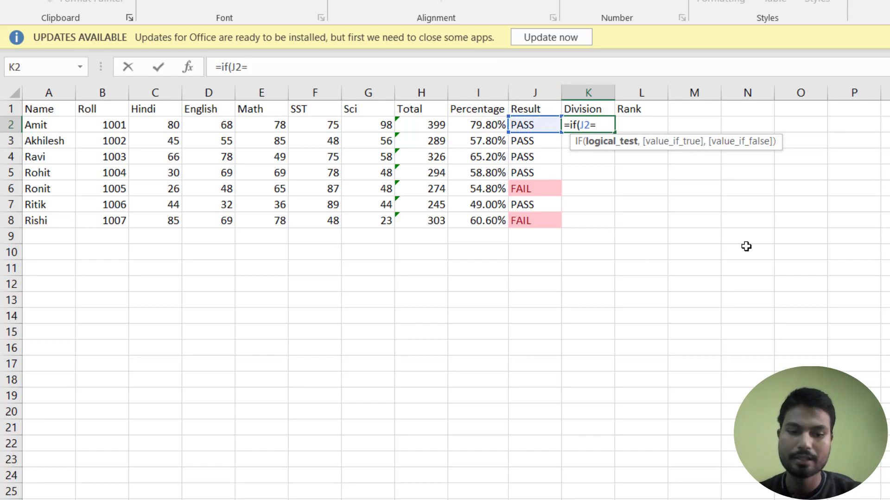
{"action": "type", "text": "\"P"}
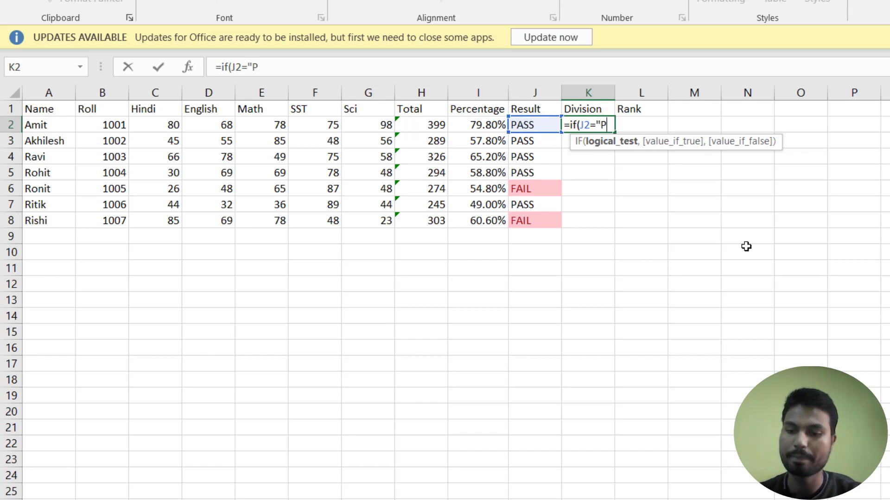
{"action": "type", "text": "ASS"}
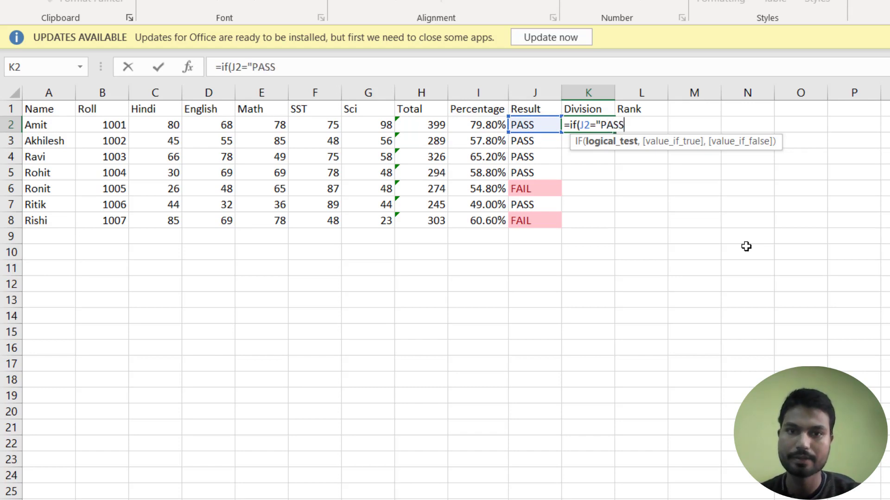
{"action": "key", "text": "BackSpace"}
{"action": "key", "text": "BackSpace"}
{"action": "key", "text": "BackSpace"}
{"action": "key", "text": "BackSpace"}
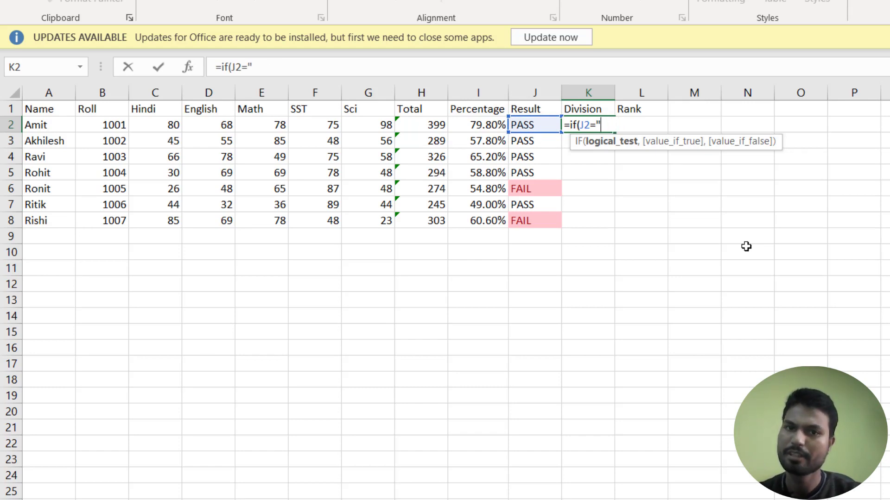
{"action": "type", "text": "FAI"}
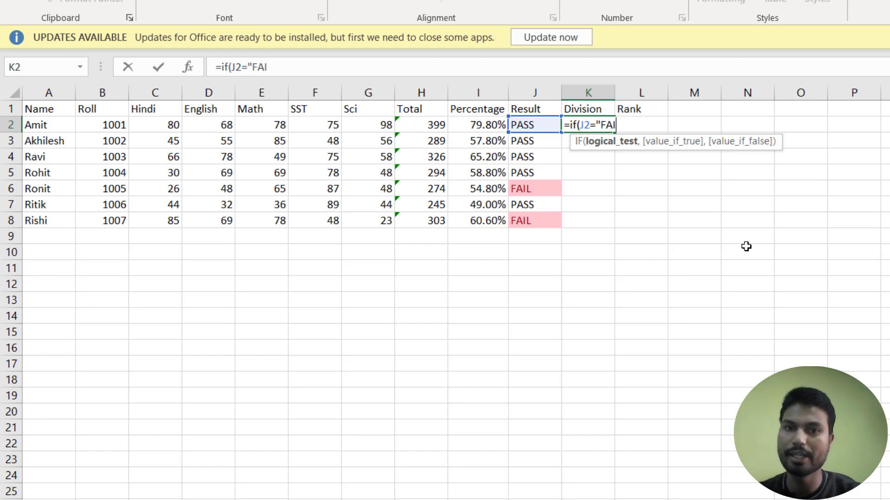
{"action": "type", "text": "L:"}
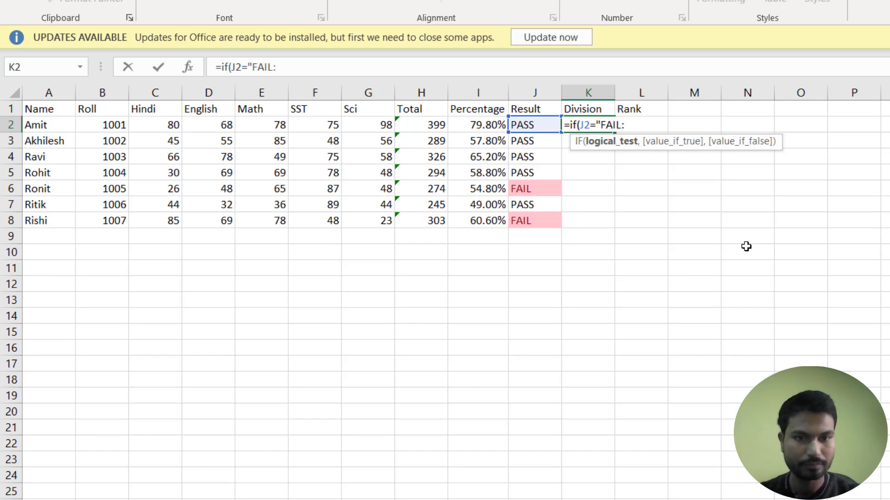
{"action": "key", "text": "BackSpace"}
{"action": "type", "text": "\""}
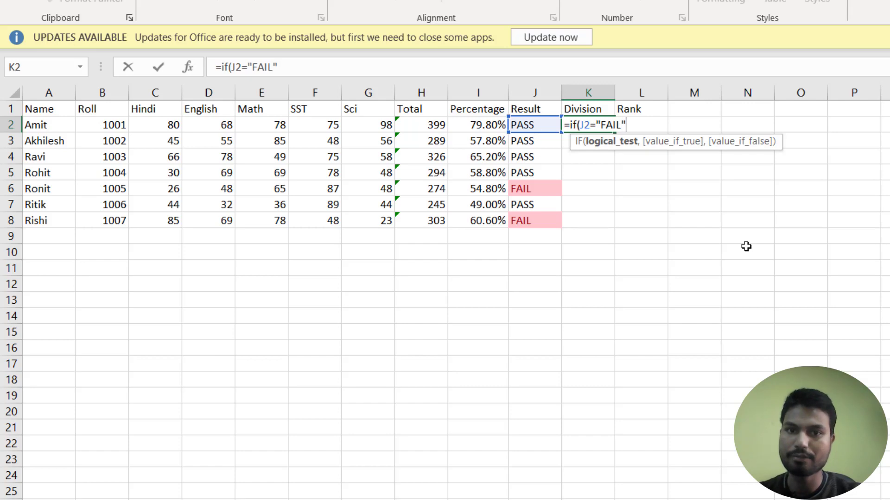
{"action": "type", "text": ","}
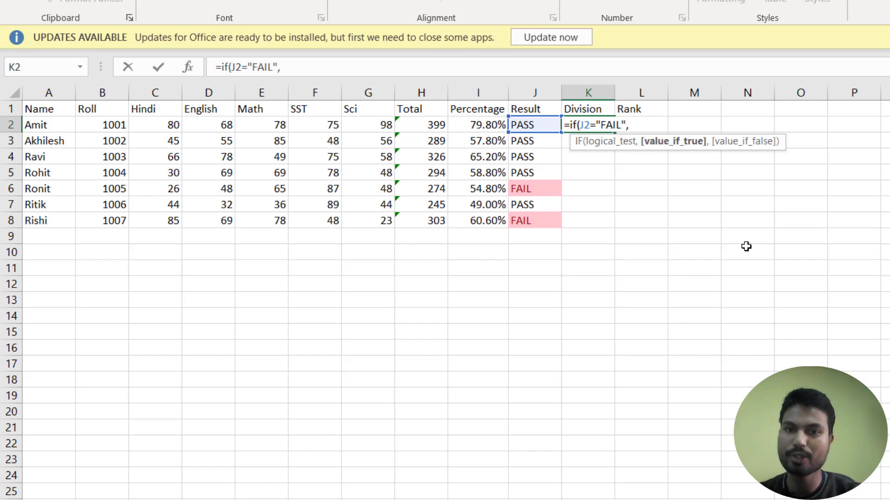
{"action": "type", "text": "\""}
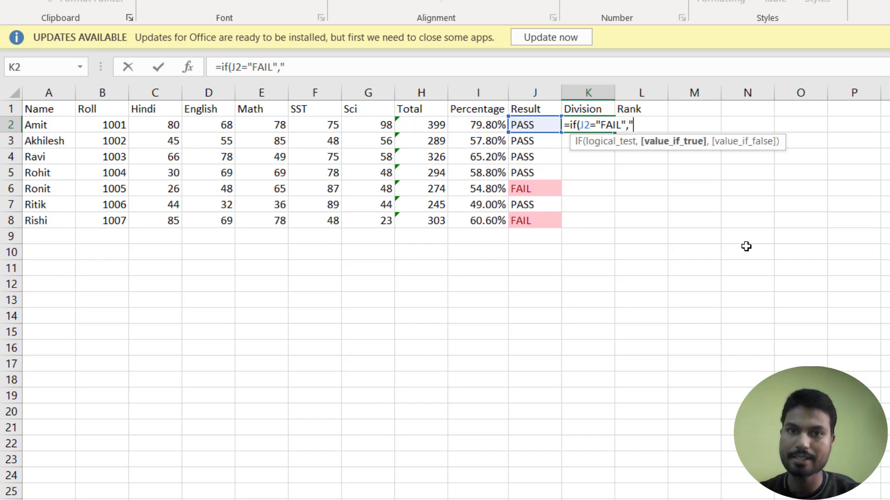
{"action": "type", "text": "F"}
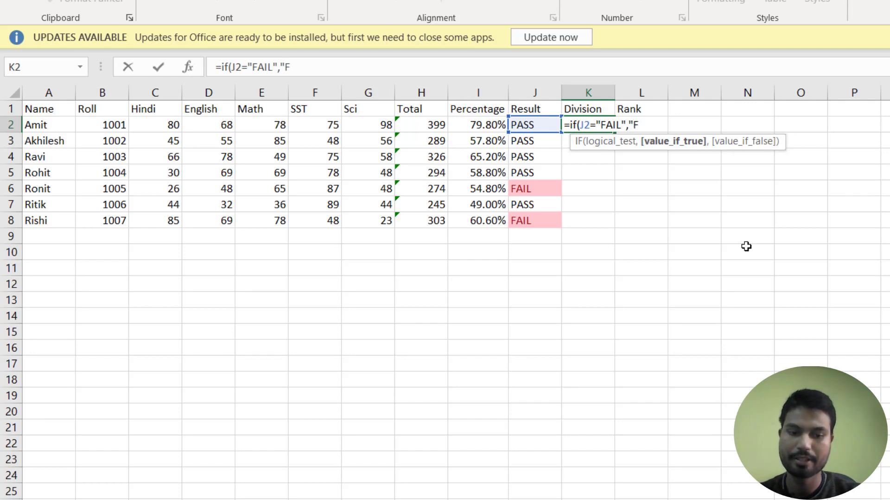
{"action": "type", "text": "\""}
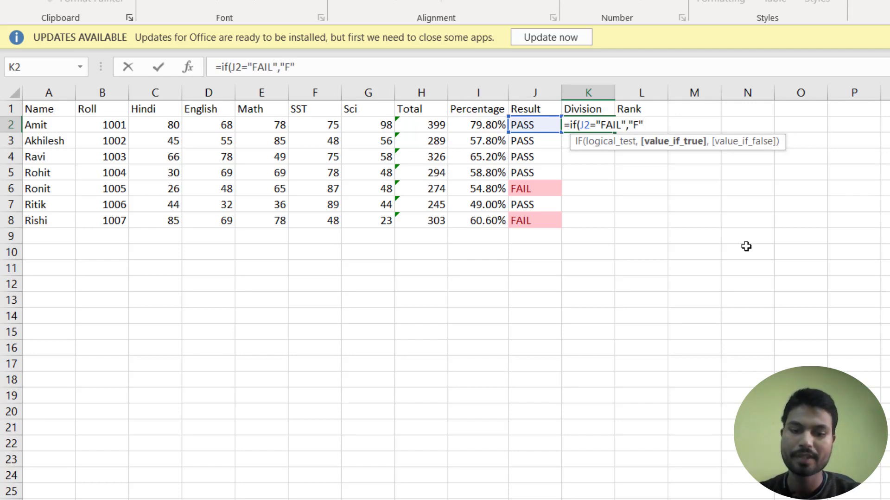
{"action": "type", "text": ","}
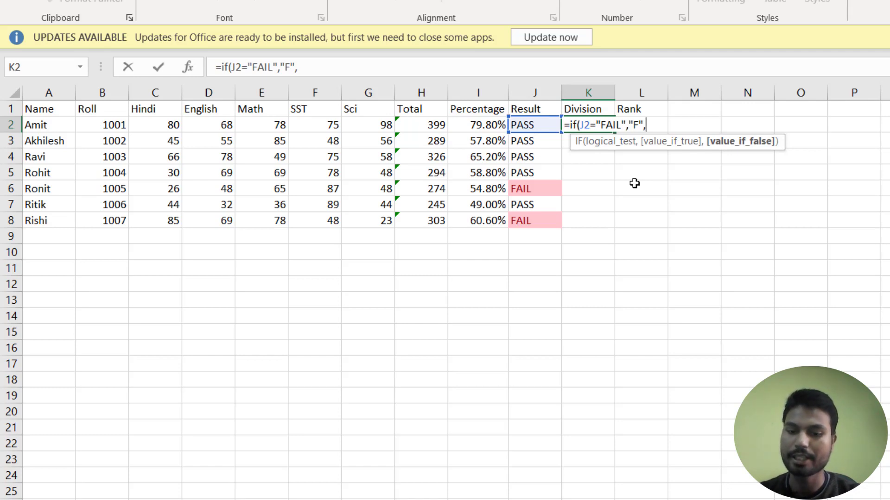
{"action": "type", "text": "if"}
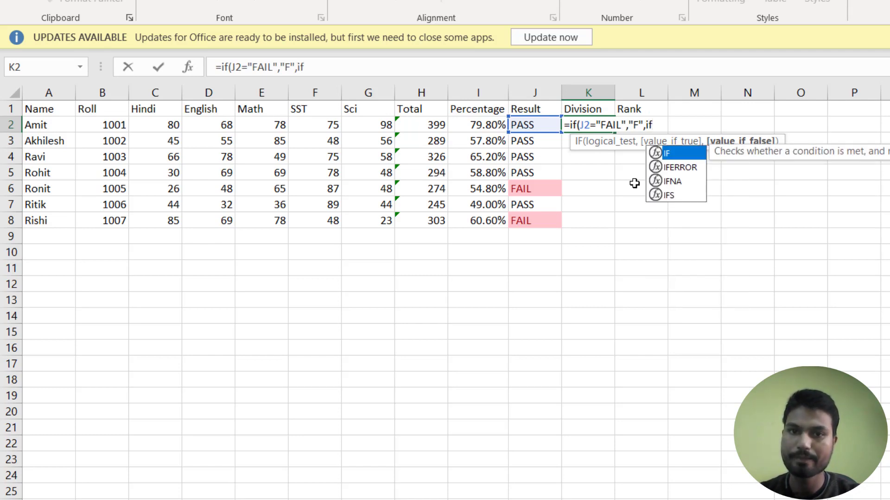
{"action": "left_click", "coordinate": [481, 125]}
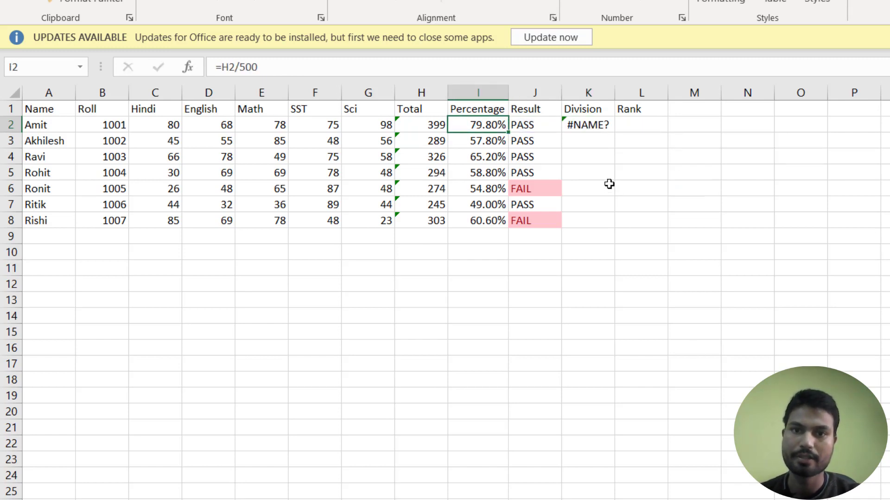
- Extend K2's nested IF: I2 at least 60% gives 1st, 45% gives 2nd, 30% gives 3rd
{"action": "left_click", "coordinate": [602, 125]}
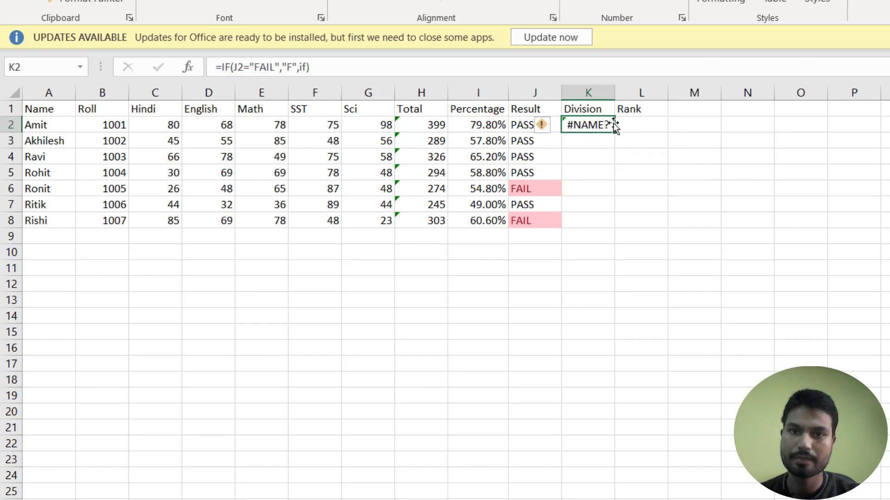
{"action": "double_click", "coordinate": [607, 124]}
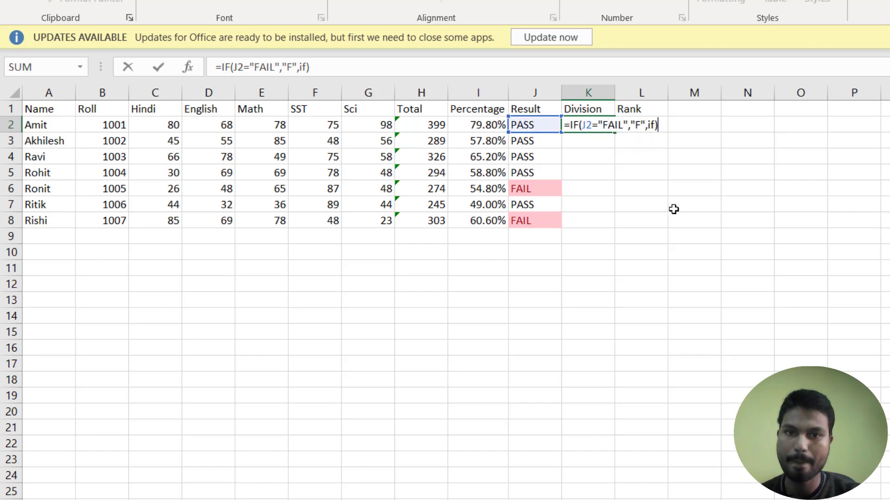
{"action": "key", "text": "BackSpace"}
{"action": "type", "text": "("}
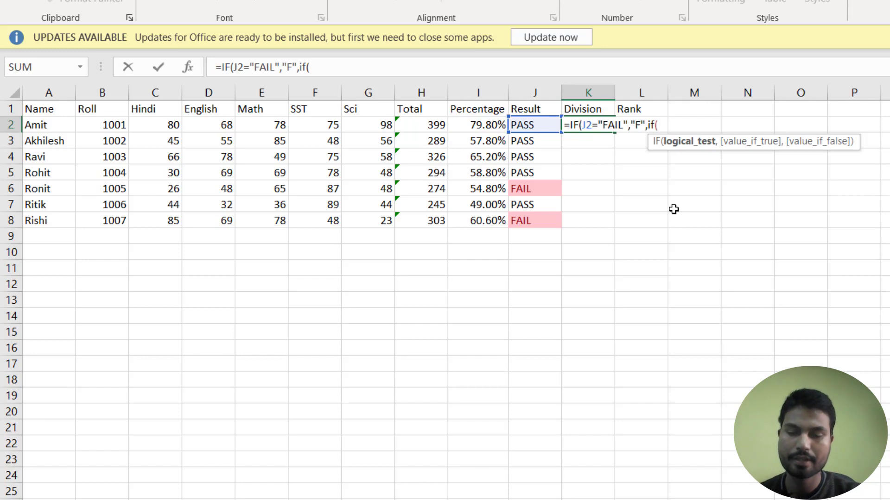
{"action": "left_click", "coordinate": [477, 125]}
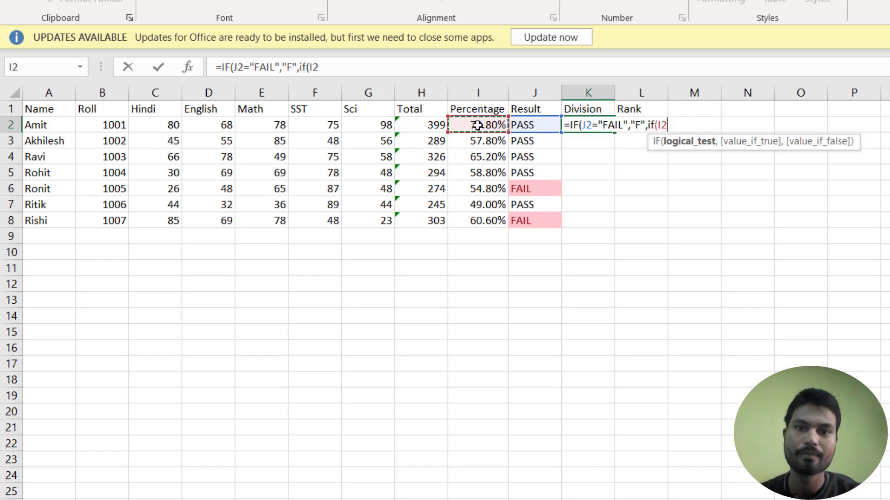
{"action": "type", "text": ">"}
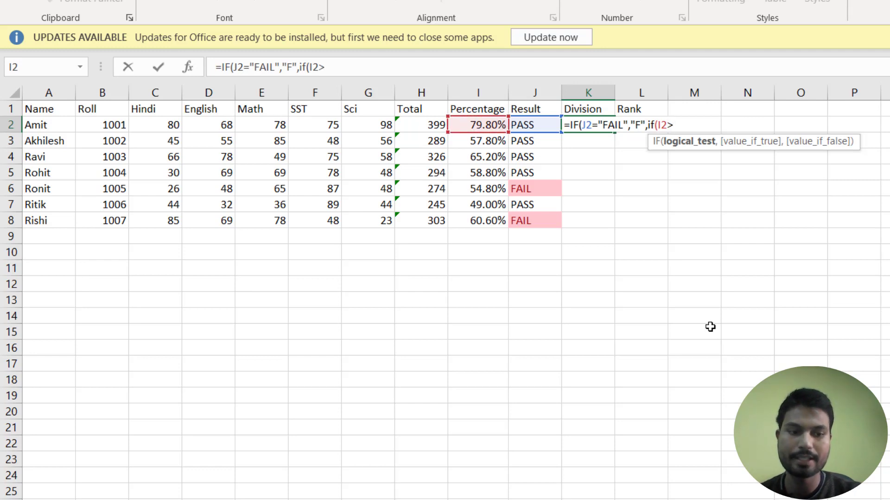
{"action": "type", "text": "=60"}
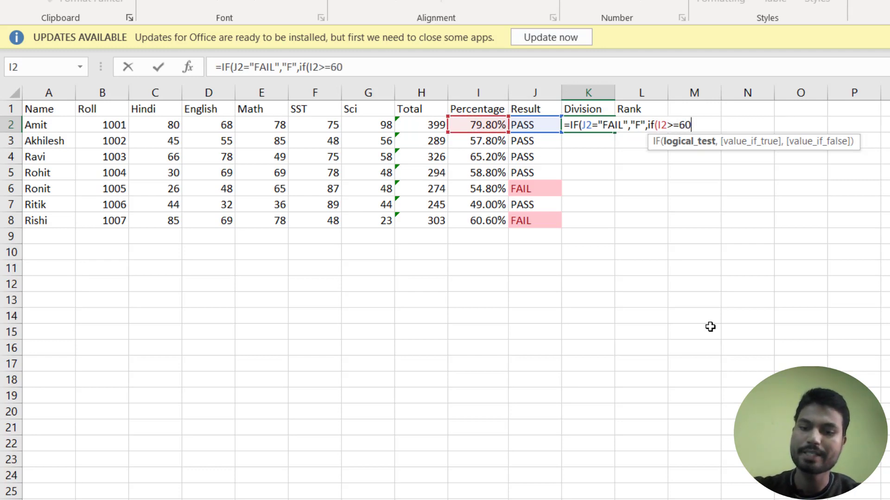
{"action": "type", "text": "%,"}
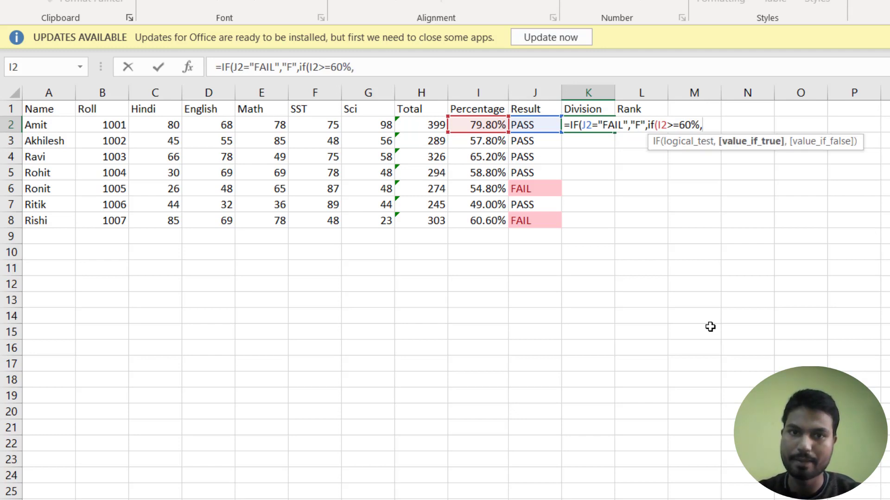
{"action": "type", "text": "\"!"}
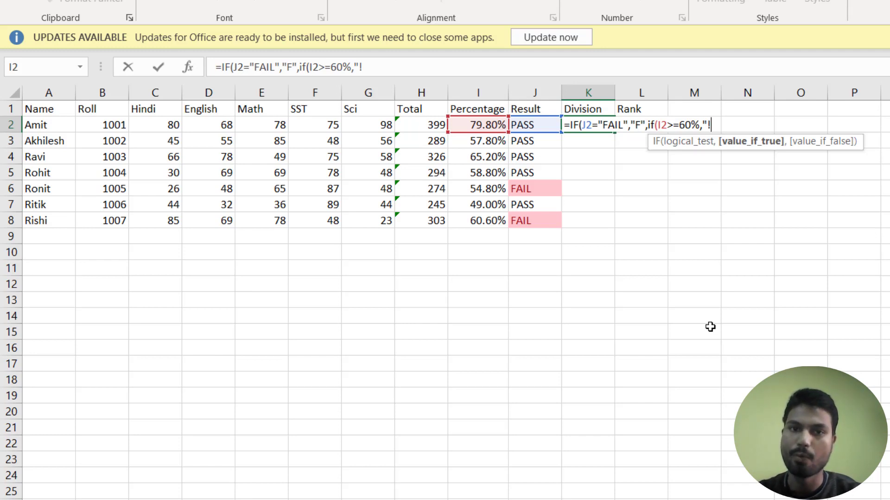
{"action": "type", "text": "1s"}
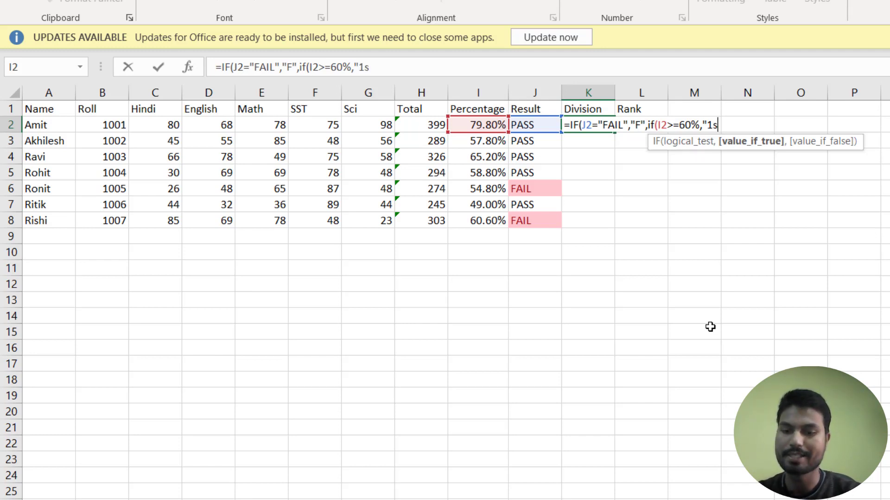
{"action": "type", "text": "t\""}
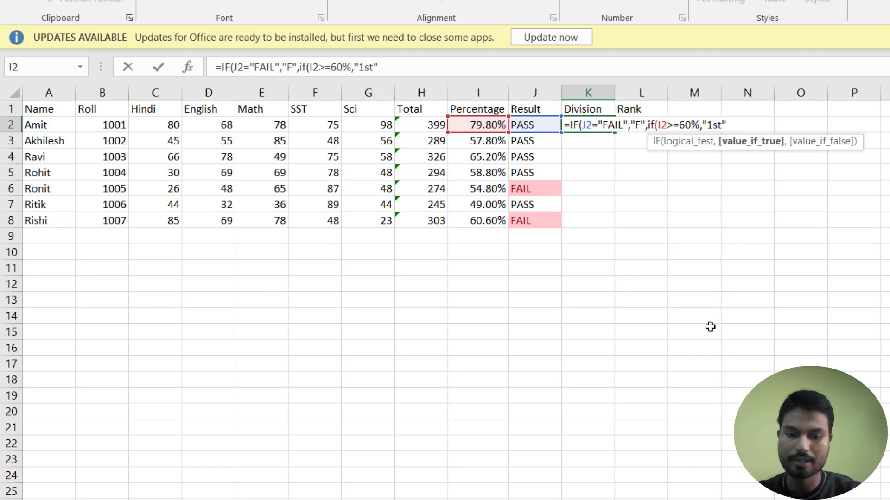
{"action": "type", "text": ",if"}
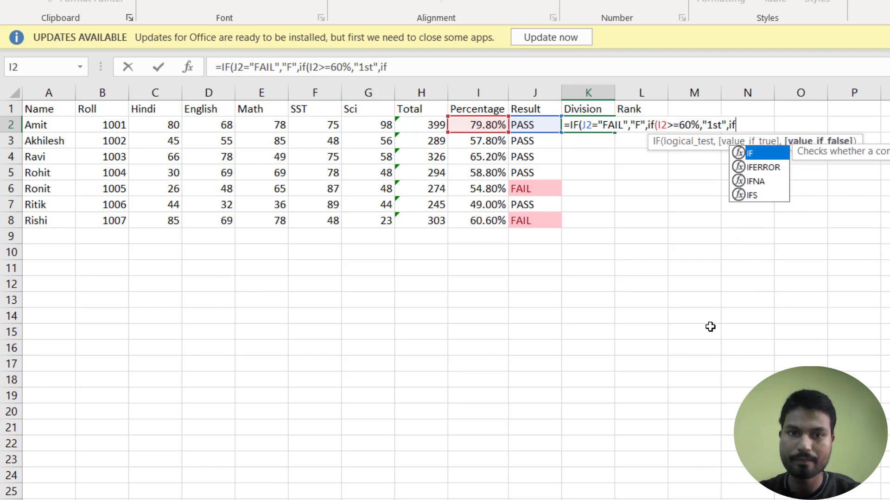
{"action": "type", "text": "("}
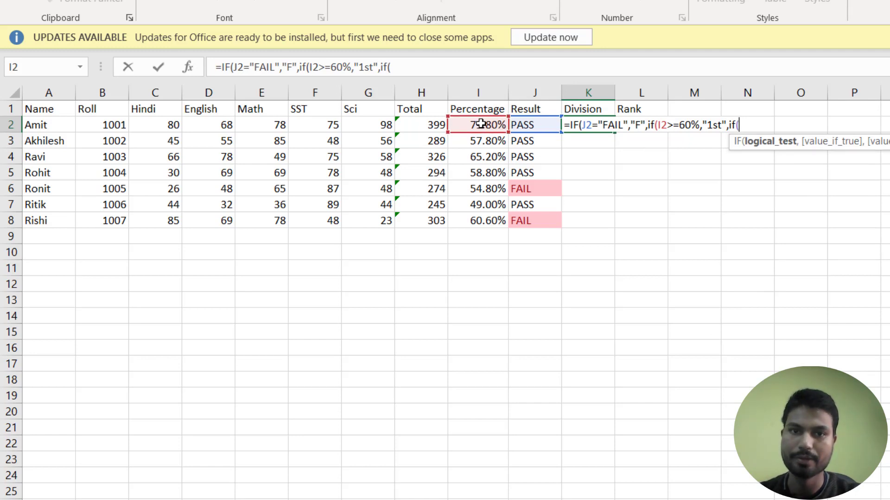
{"action": "type", "text": "i2"}
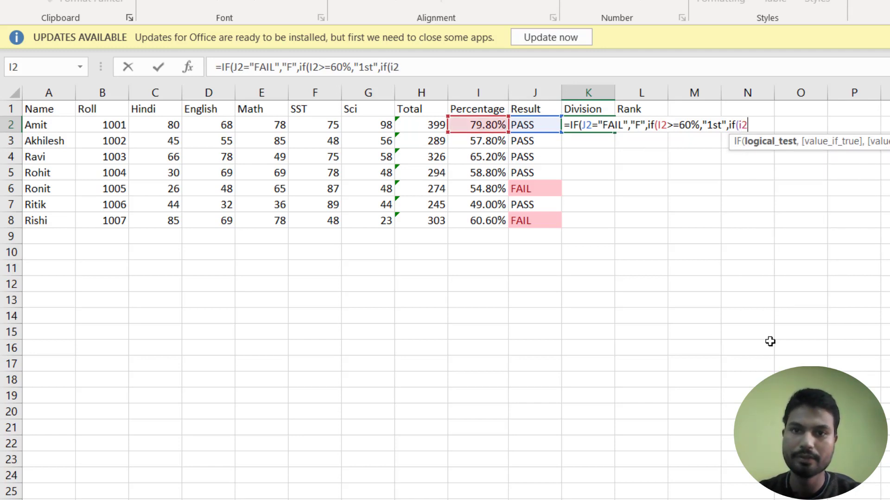
{"action": "type", "text": ">"}
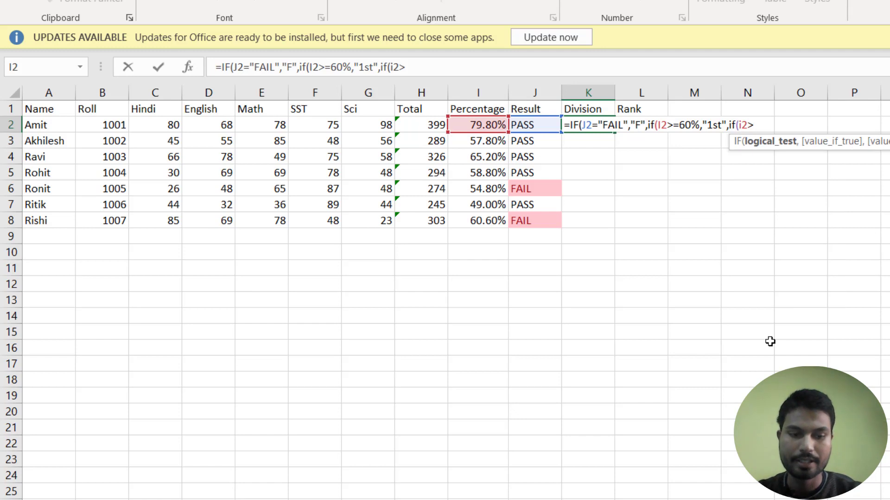
{"action": "type", "text": "=45"}
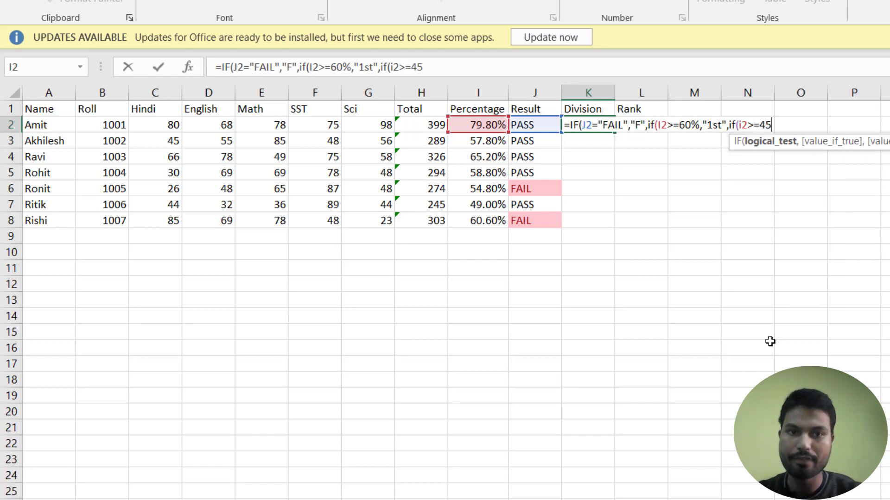
{"action": "type", "text": "%"}
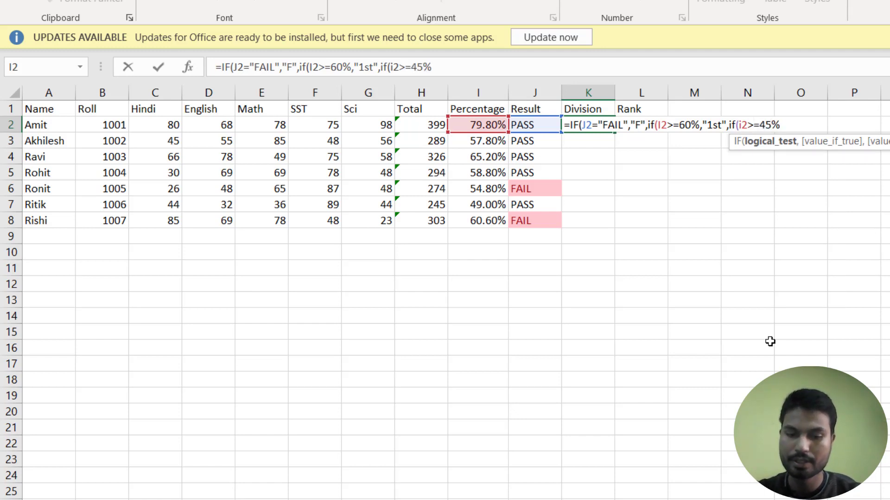
{"action": "type", "text": ",\""}
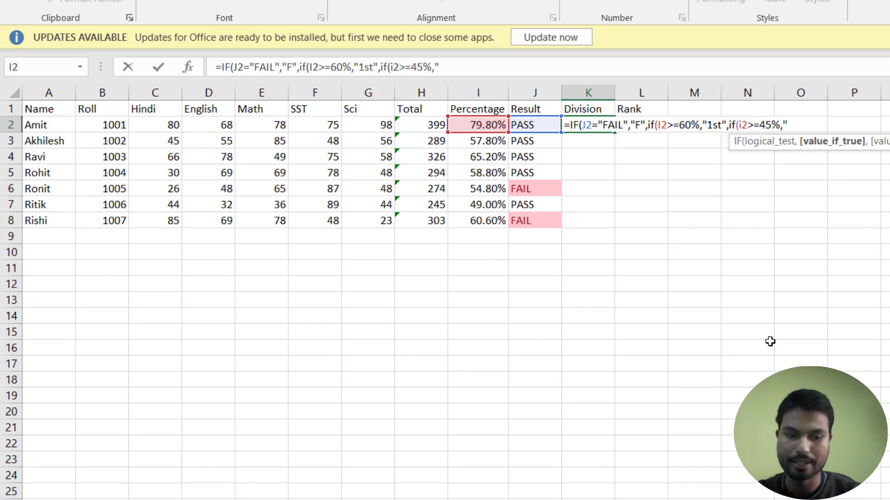
{"action": "type", "text": "2nd"}
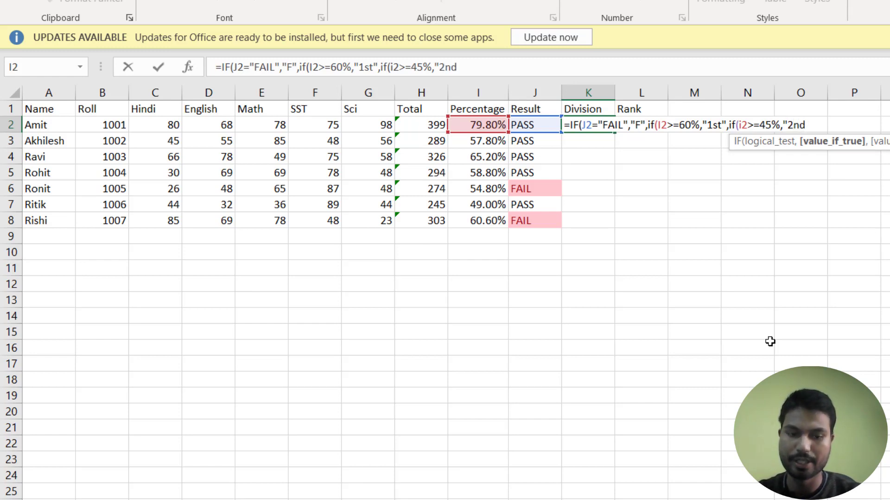
{"action": "type", "text": "\","}
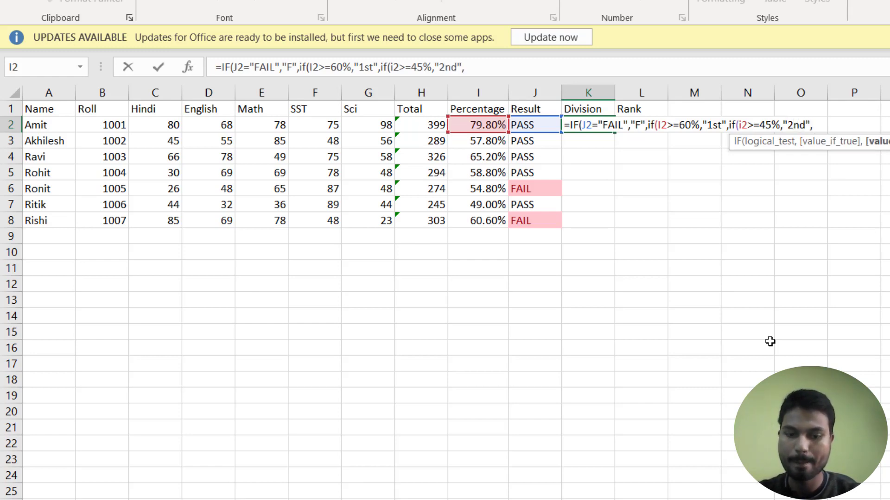
{"action": "type", "text": "if"}
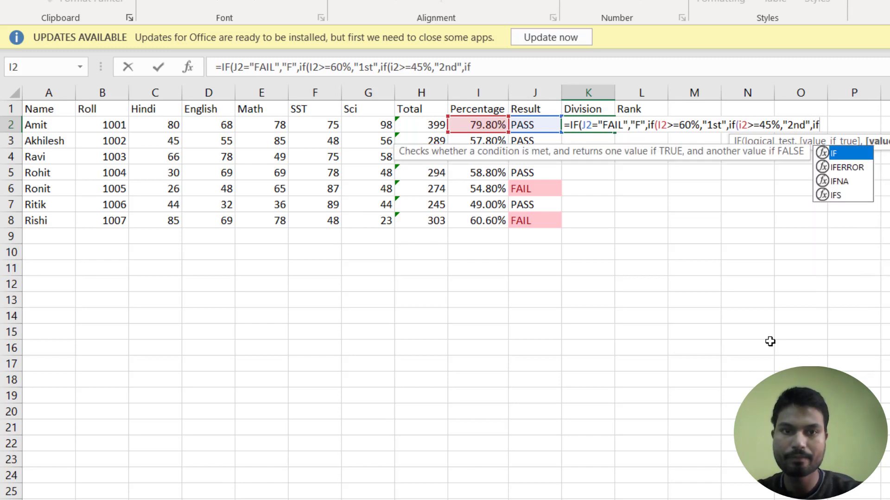
{"action": "type", "text": "(i2"}
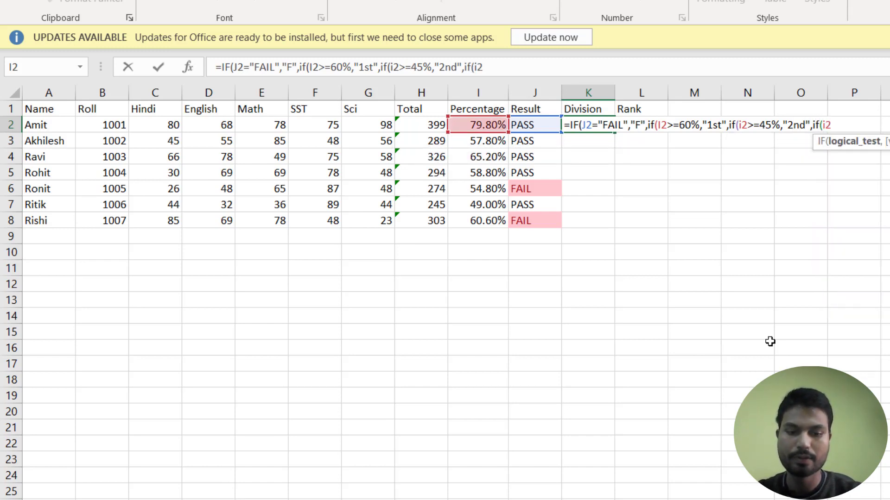
{"action": "type", "text": ">"}
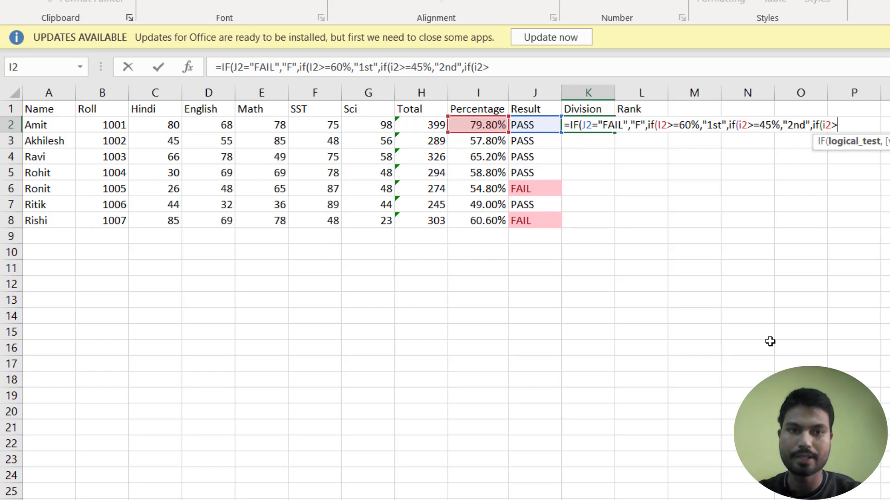
{"action": "type", "text": "=30"}
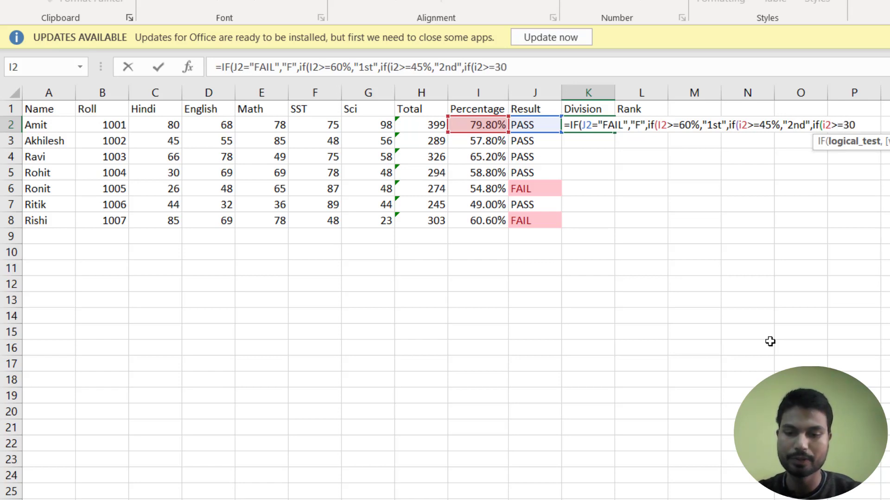
{"action": "type", "text": "%"}
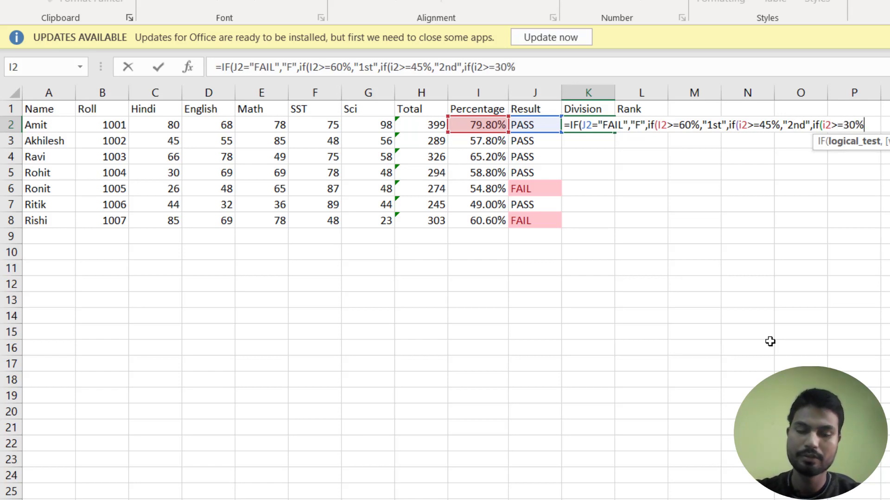
{"action": "type", "text": ","}
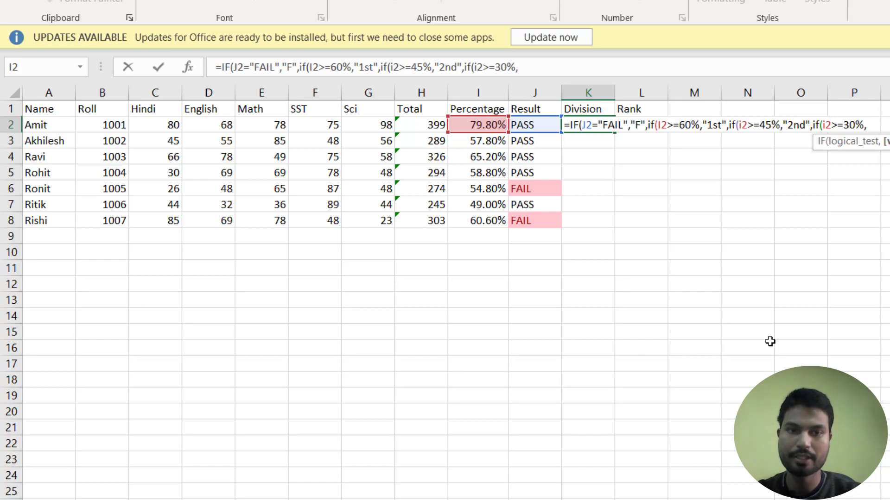
{"action": "type", "text": "\"#r"}
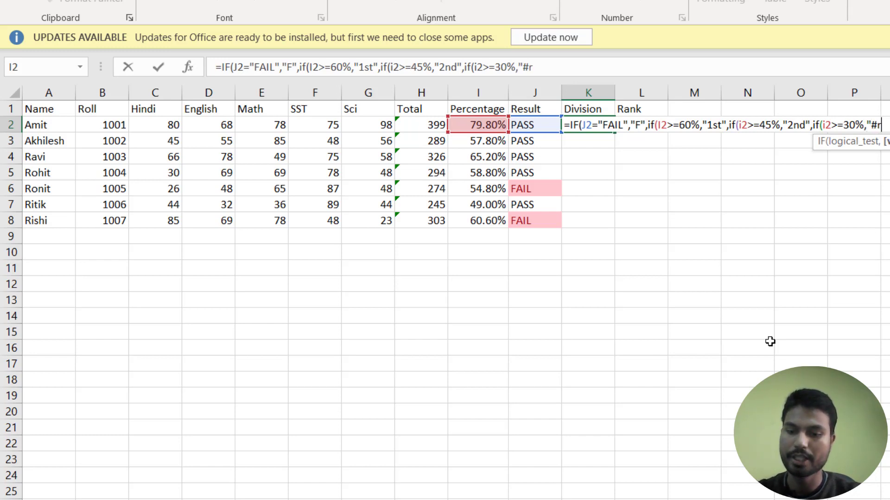
{"action": "type", "text": "d"}
- Fix the typo and finish K2's Division formula with the 3rd tier, closing all brackets
{"action": "key", "text": "BackSpace"}
{"action": "key", "text": "BackSpace"}
{"action": "key", "text": "BackSpace"}
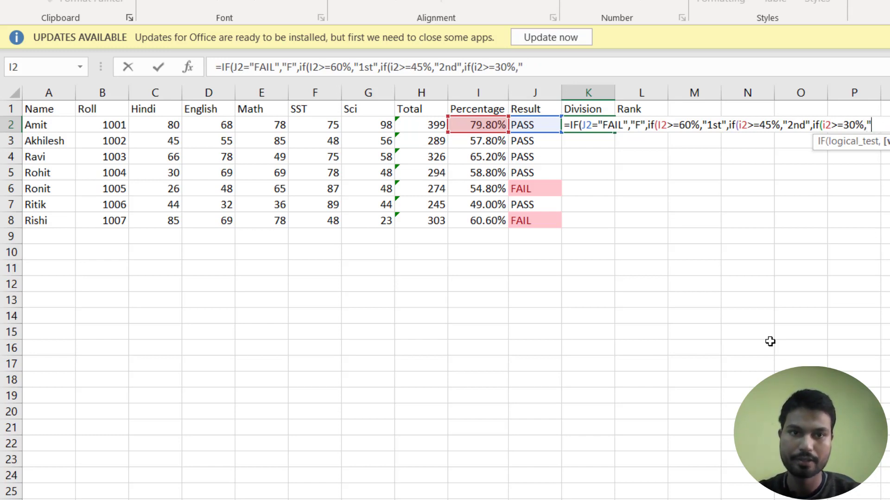
{"action": "type", "text": "3rd\""}
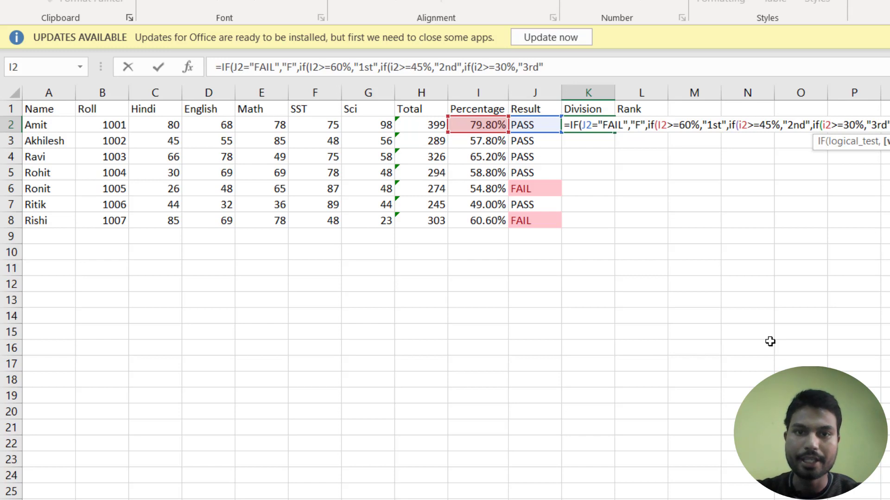
{"action": "type", "text": "))"}
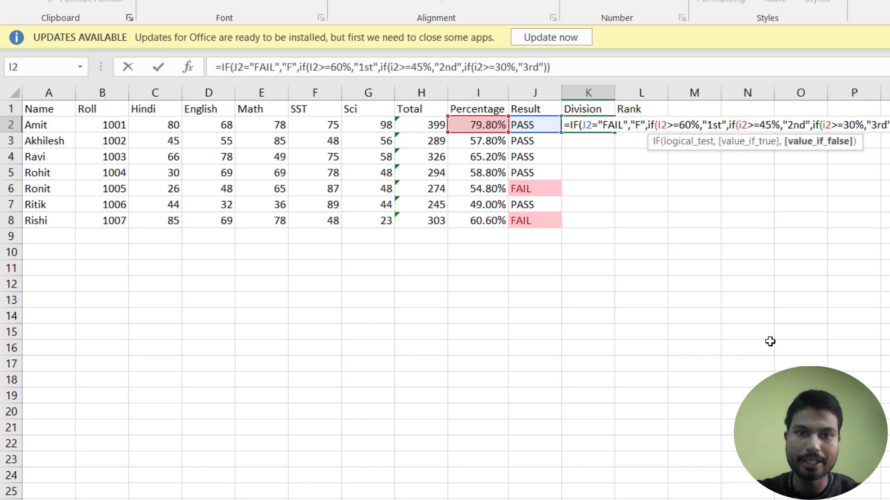
{"action": "type", "text": ")"}
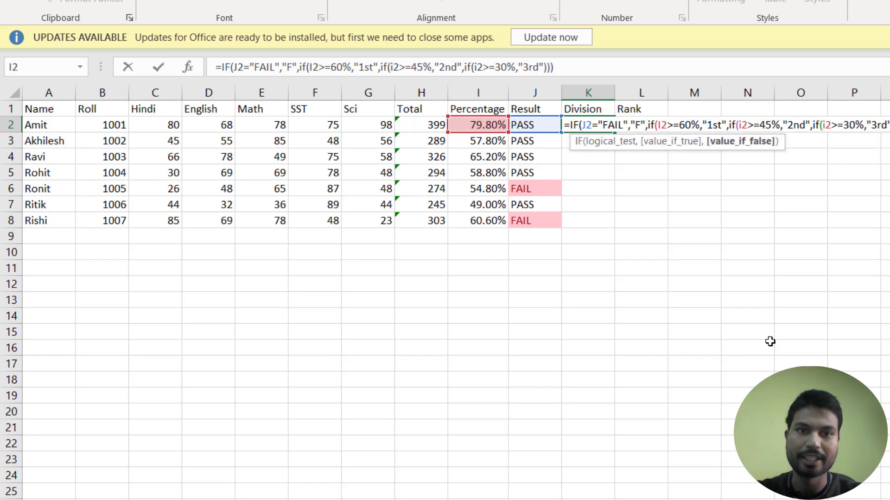
- Commit K2's Division formula, accepting Excel's correction, and fill it down to K8
{"action": "key", "text": "Return"}
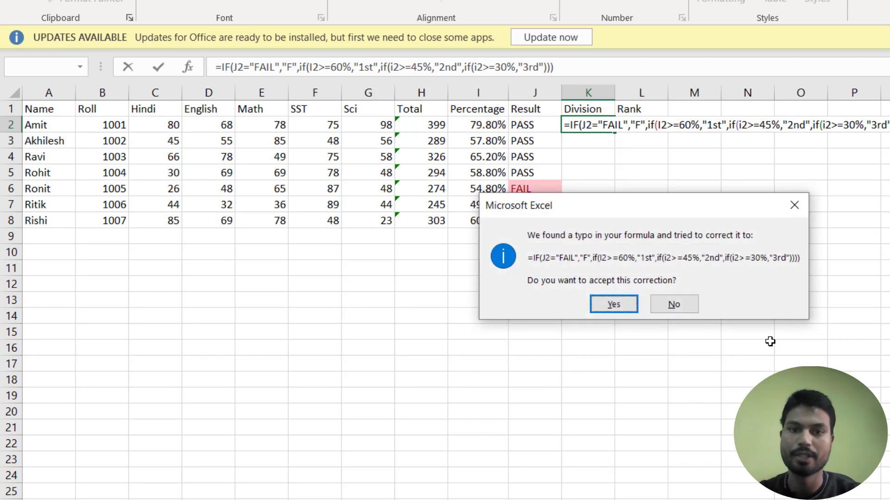
{"action": "key", "text": "Return"}
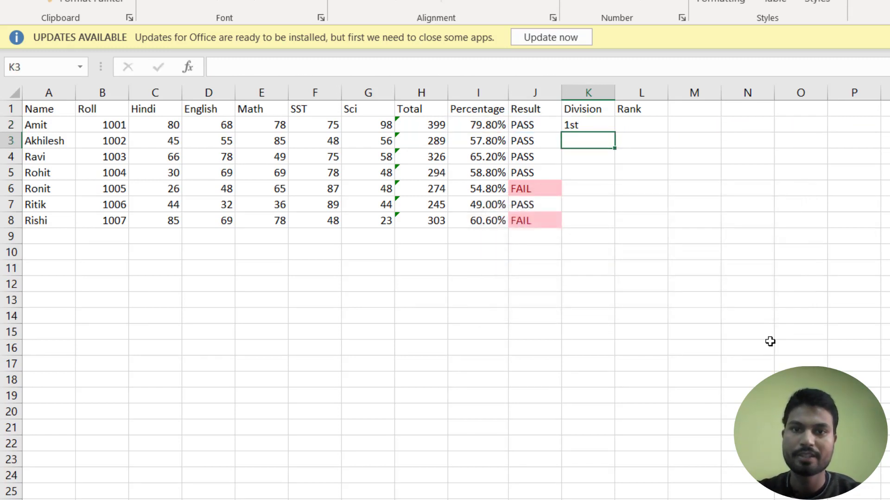
{"action": "left_click", "coordinate": [598, 126]}
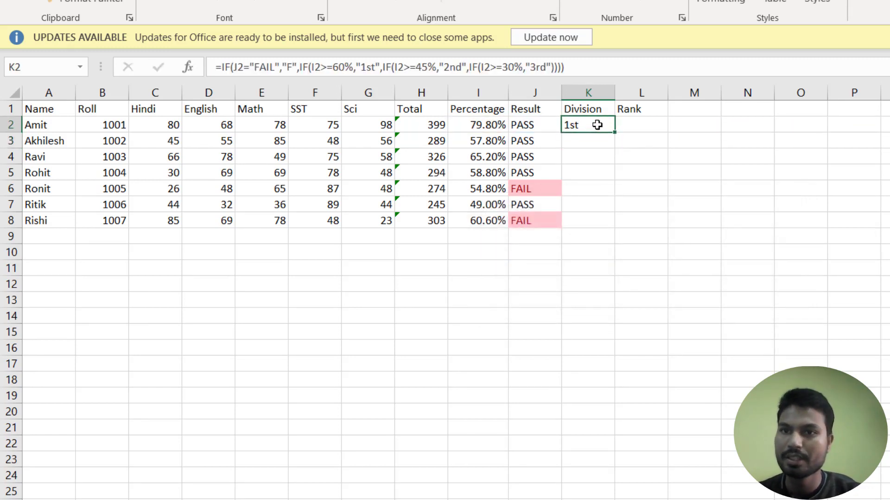
{"action": "left_click", "coordinate": [619, 162]}
{"action": "left_click", "coordinate": [591, 127]}
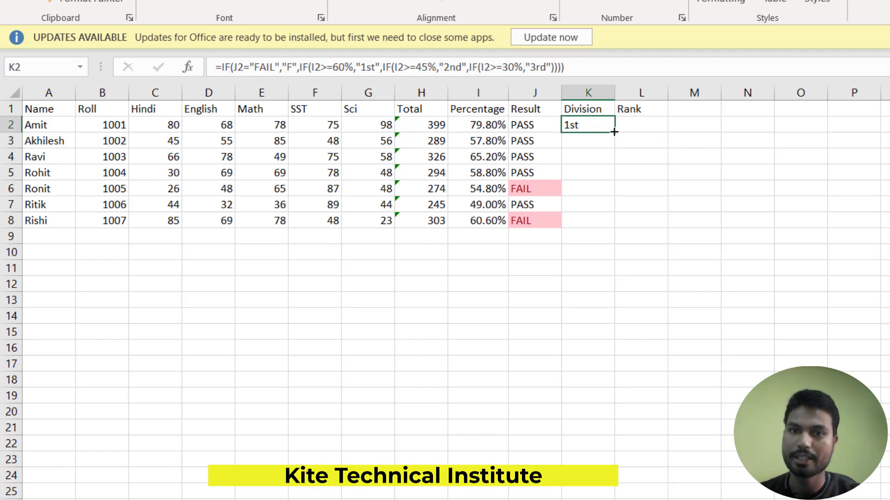
{"action": "left_click_drag", "start_coordinate": [615, 133], "coordinate": [596, 231]}
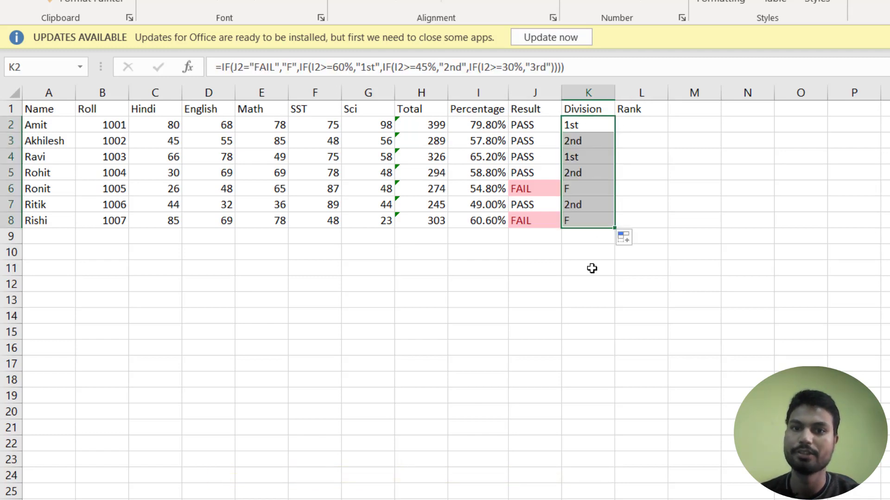
{"action": "left_click", "coordinate": [592, 269]}
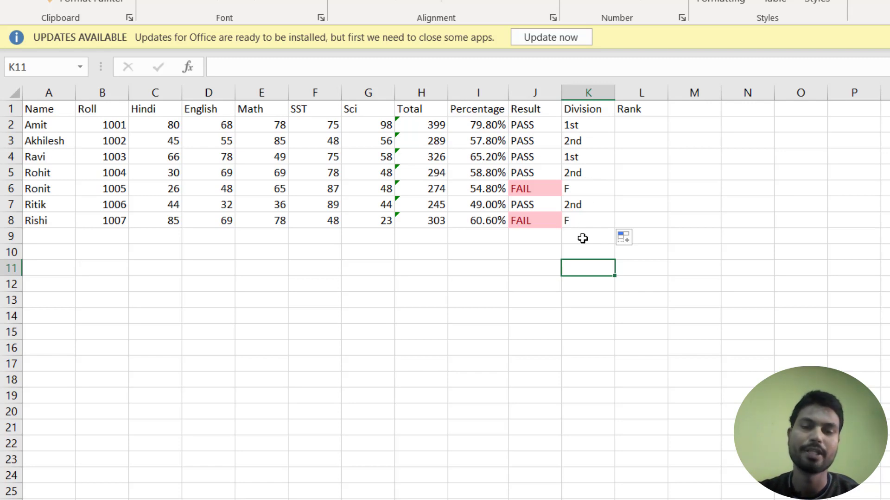
- Begin L2's Rank formula as =if(J2="FAIL","NA", testing the Result column
{"action": "left_click", "coordinate": [642, 124]}
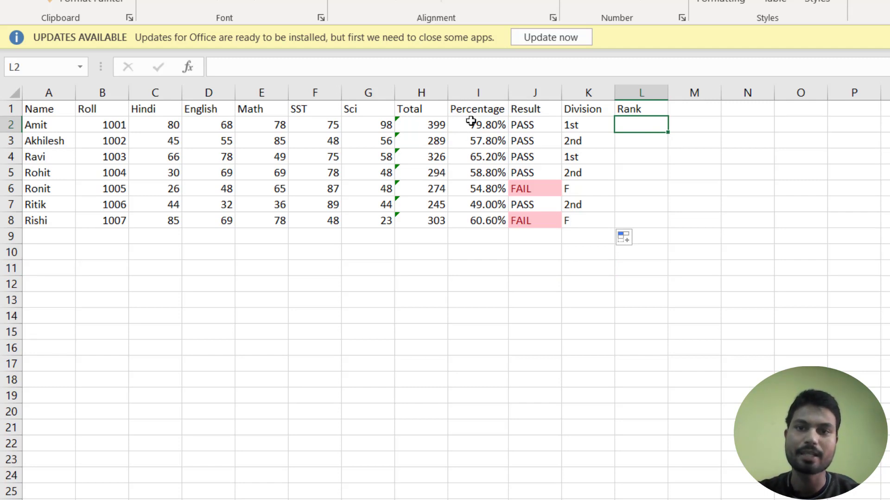
{"action": "left_click_drag", "start_coordinate": [470, 123], "coordinate": [469, 225]}
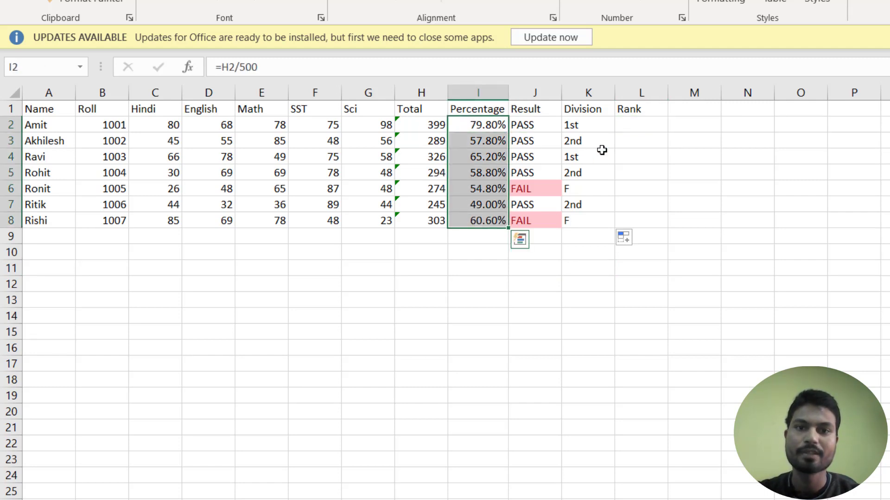
{"action": "left_click", "coordinate": [639, 124]}
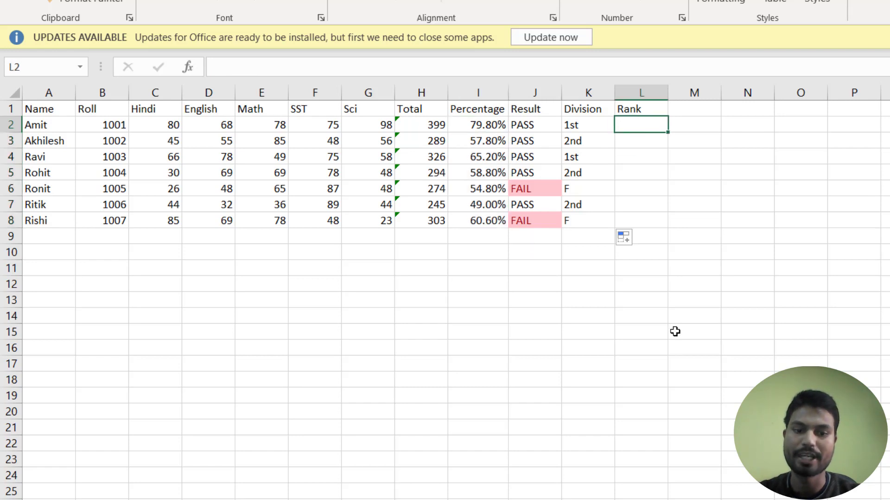
{"action": "type", "text": "="}
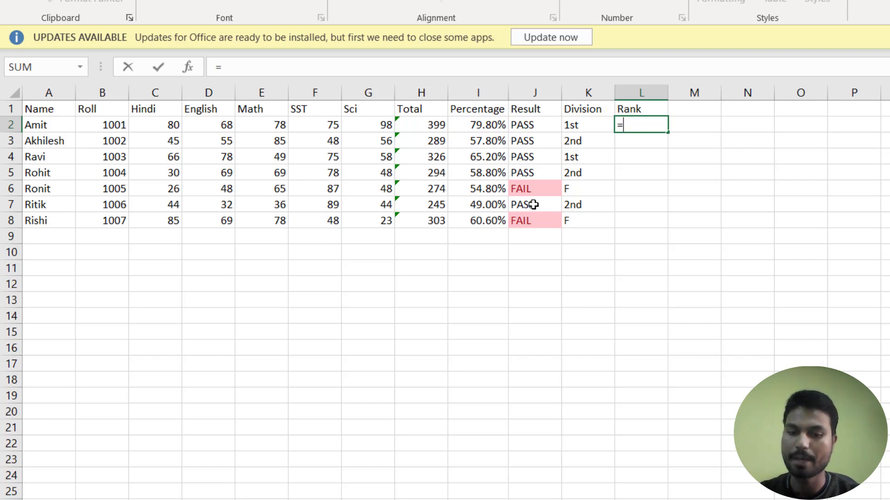
{"action": "type", "text": "if("}
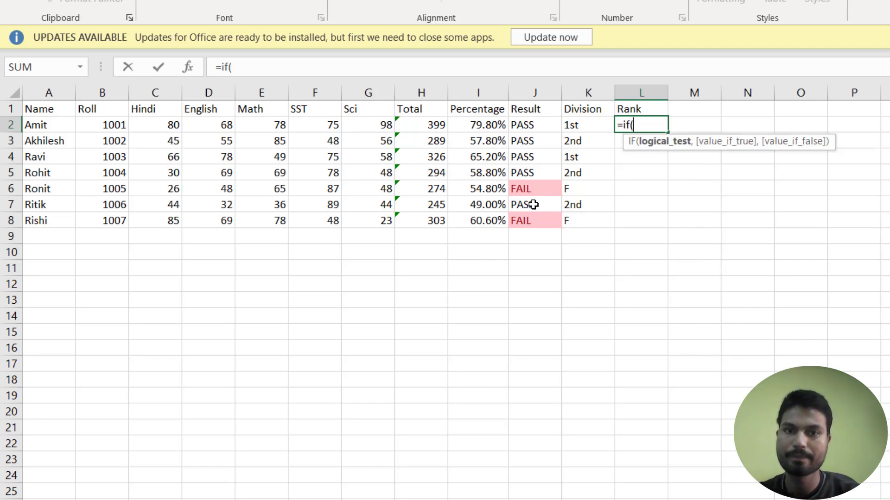
{"action": "left_click", "coordinate": [535, 124]}
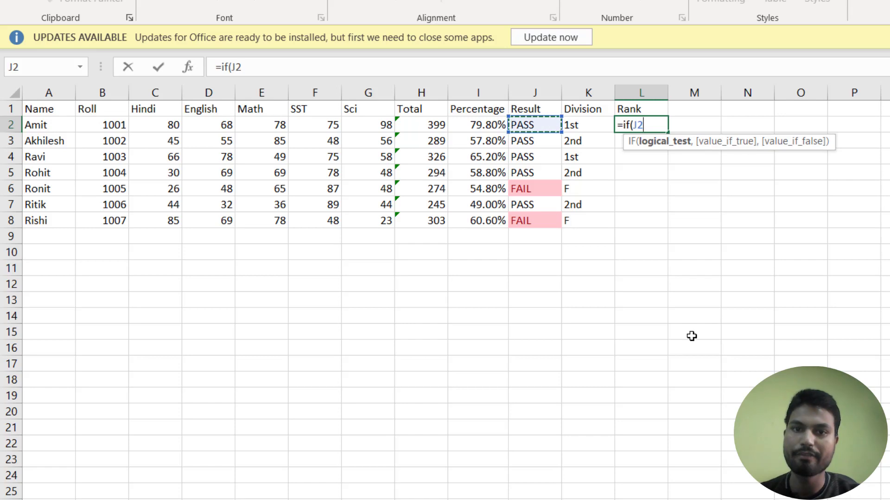
{"action": "type", "text": "="}
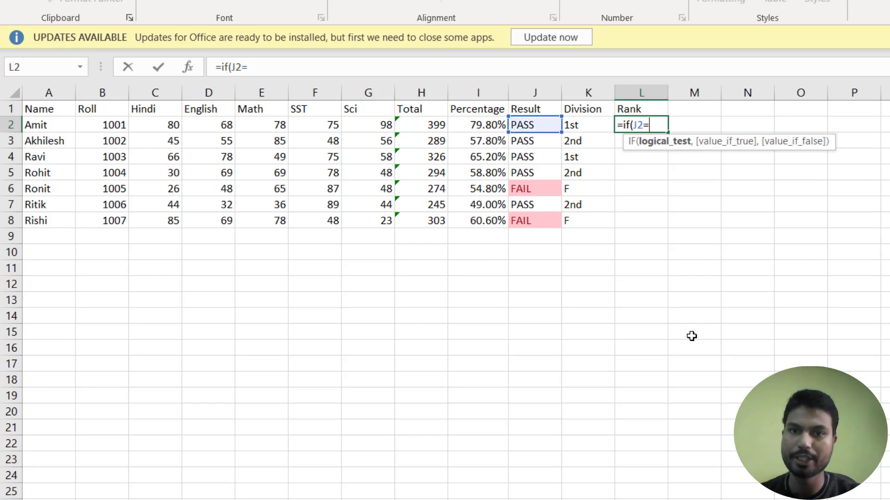
{"action": "type", "text": "\""}
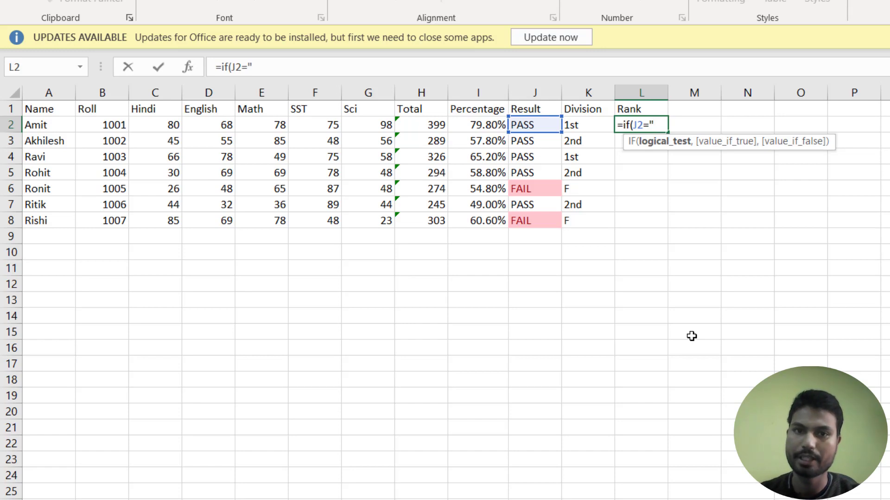
{"action": "type", "text": "FA"}
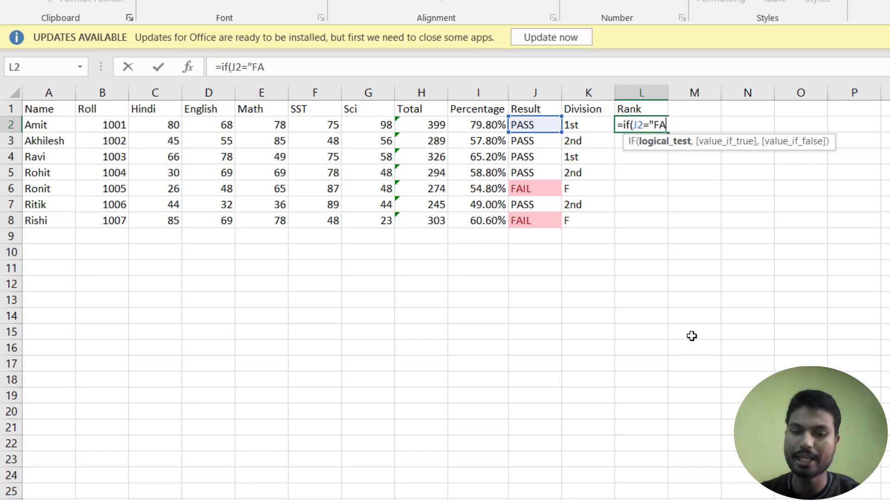
{"action": "type", "text": "IL\""}
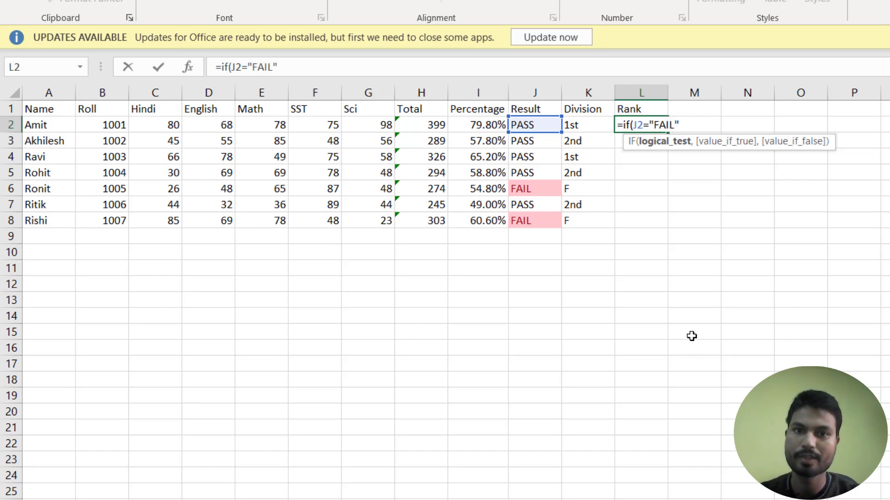
{"action": "type", "text": ","}
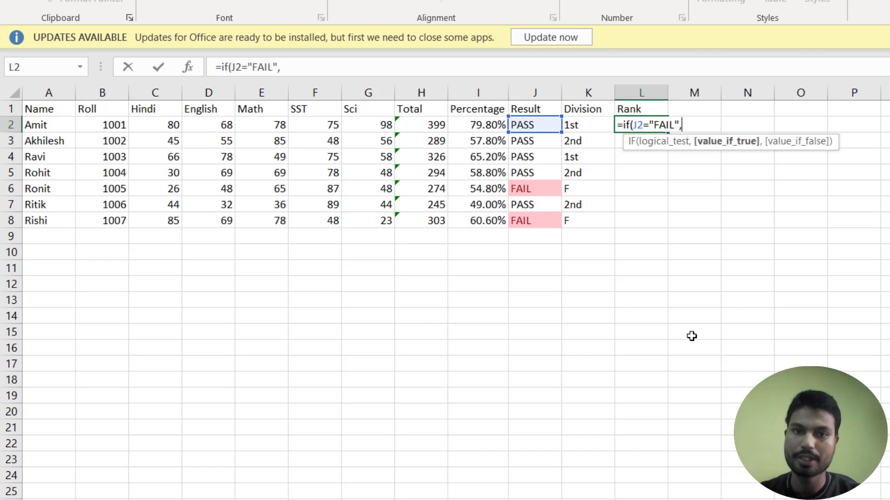
{"action": "type", "text": "\"NA"}
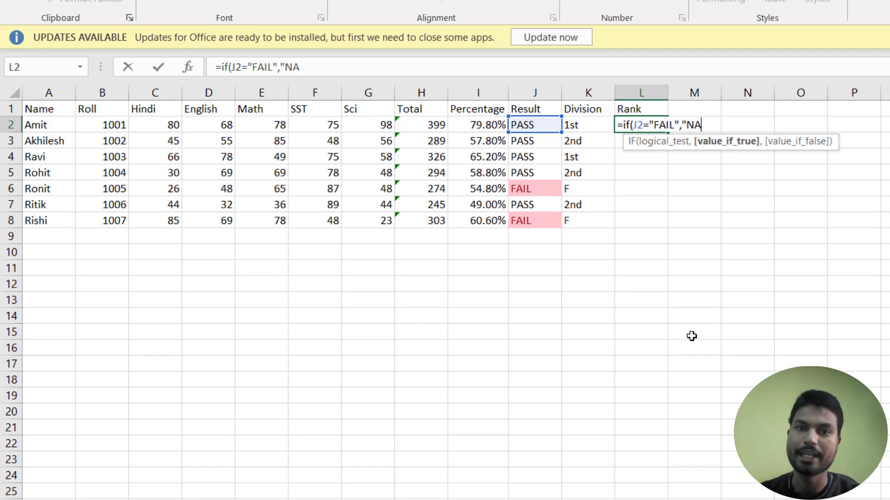
{"action": "type", "text": "\""}
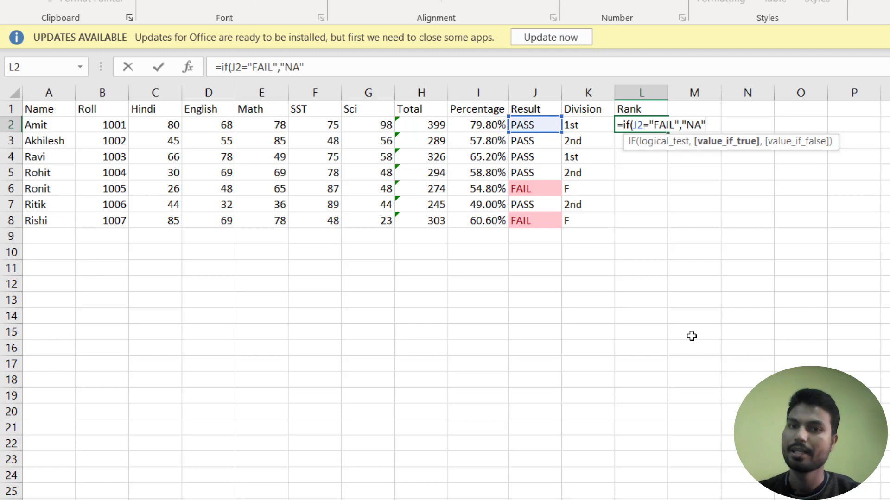
{"action": "type", "text": ","}
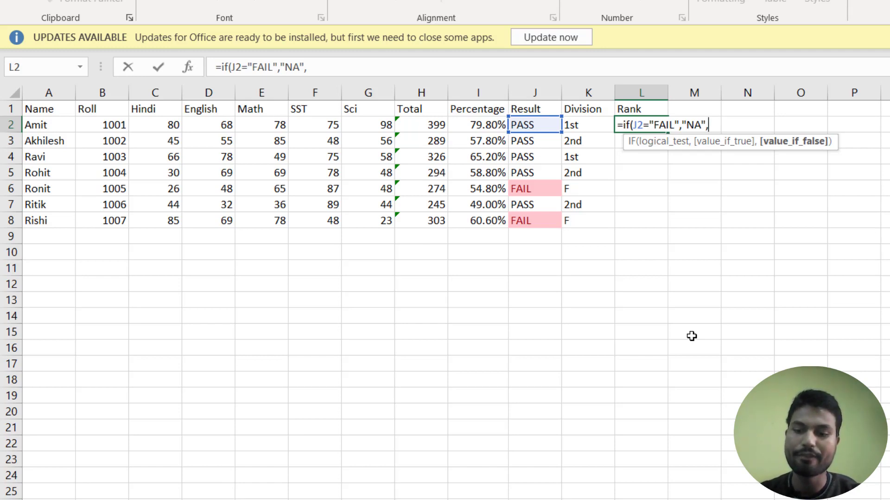
- Finish L2's formula with RANK(I2,I2:I8,0) as the passing branch and enter it
{"action": "type", "text": "RA"}
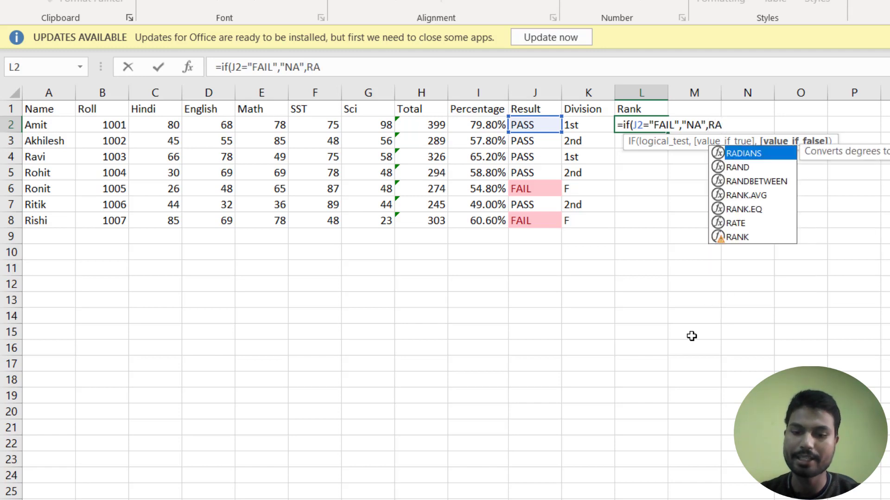
{"action": "type", "text": "NK"}
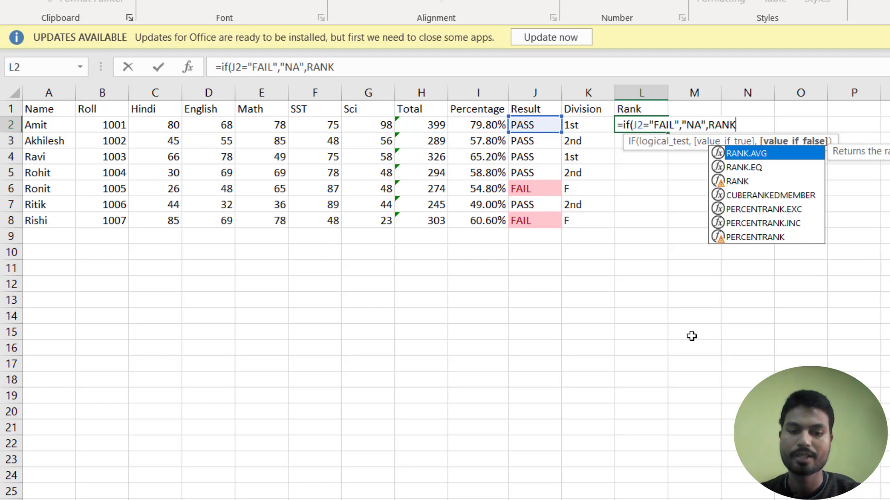
{"action": "type", "text": "("}
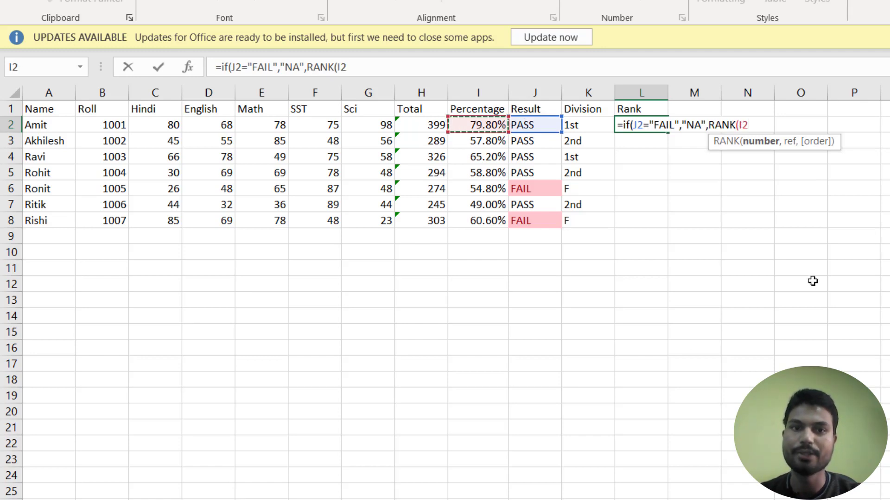
{"action": "type", "text": ",\"NA\","}
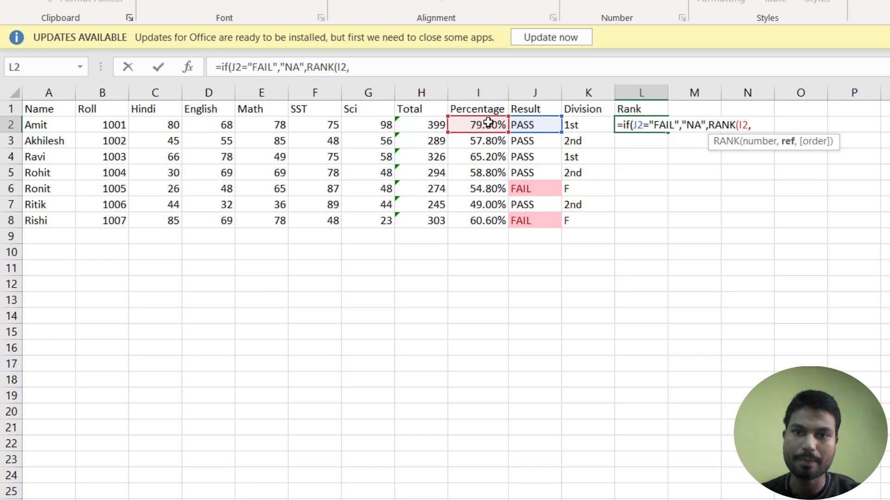
{"action": "left_click_drag", "start_coordinate": [488, 123], "coordinate": [483, 215]}
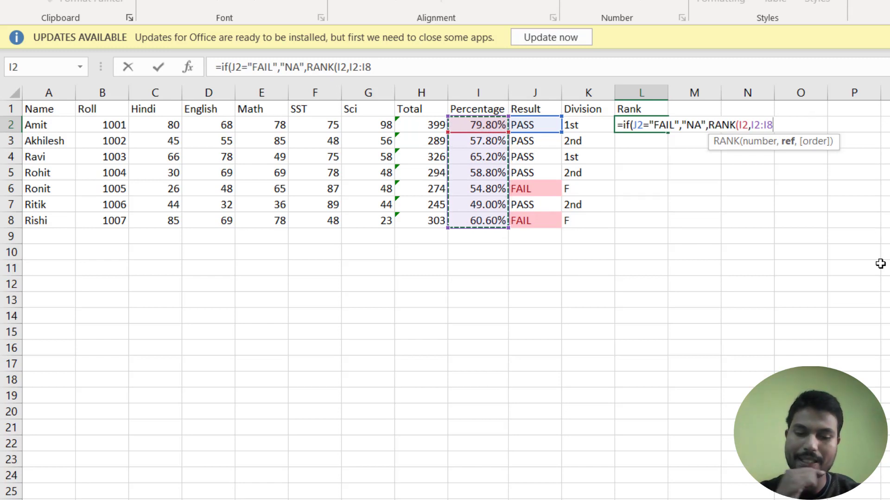
{"action": "type", "text": ","}
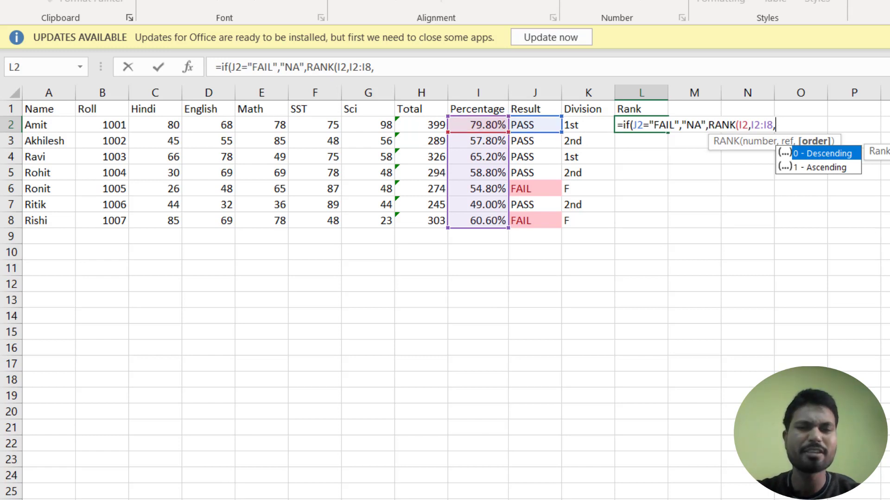
{"action": "type", "text": "0"}
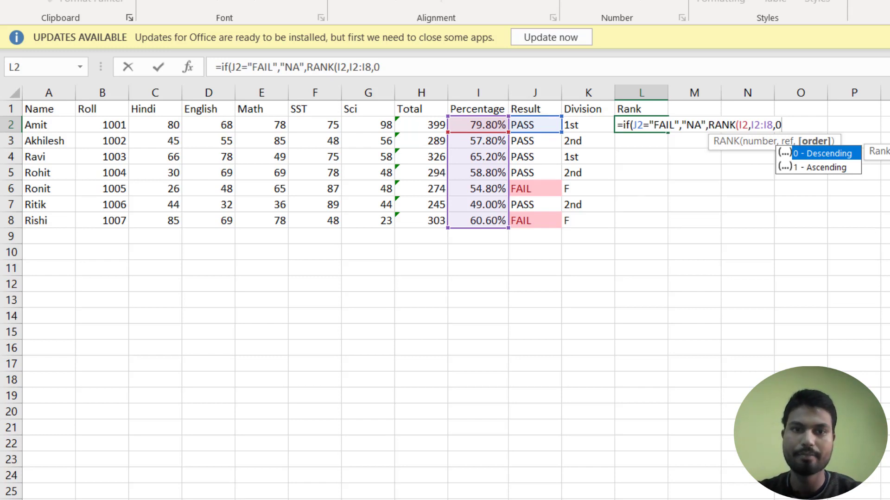
{"action": "type", "text": ")"}
{"action": "key", "text": "Return"}
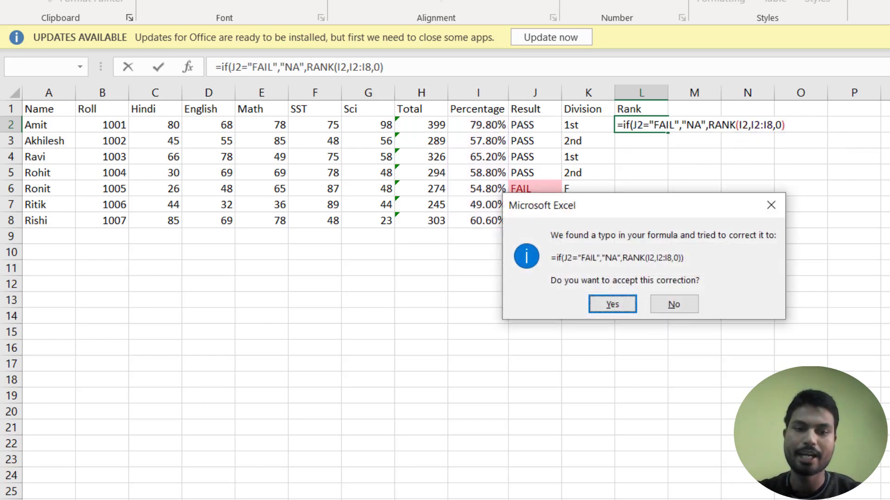
- Accept the bracket correction and fill L2's Rank formula down to L8
{"action": "key", "text": "Return"}
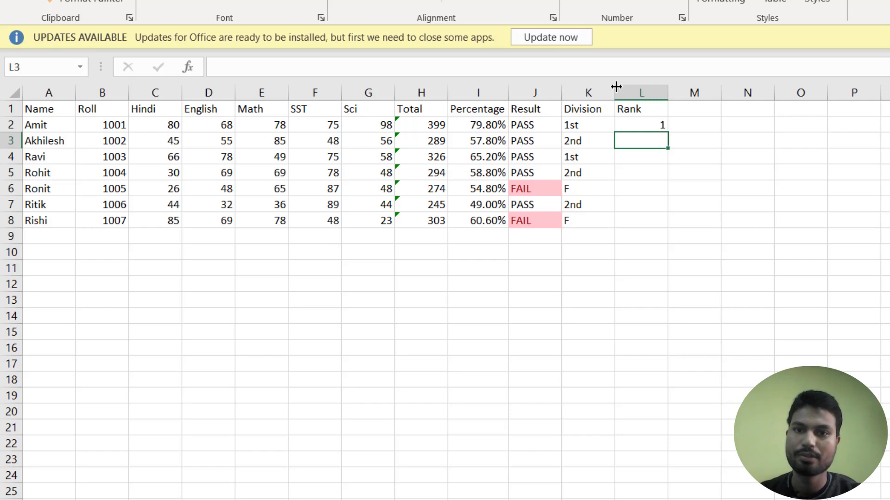
{"action": "left_click", "coordinate": [630, 123]}
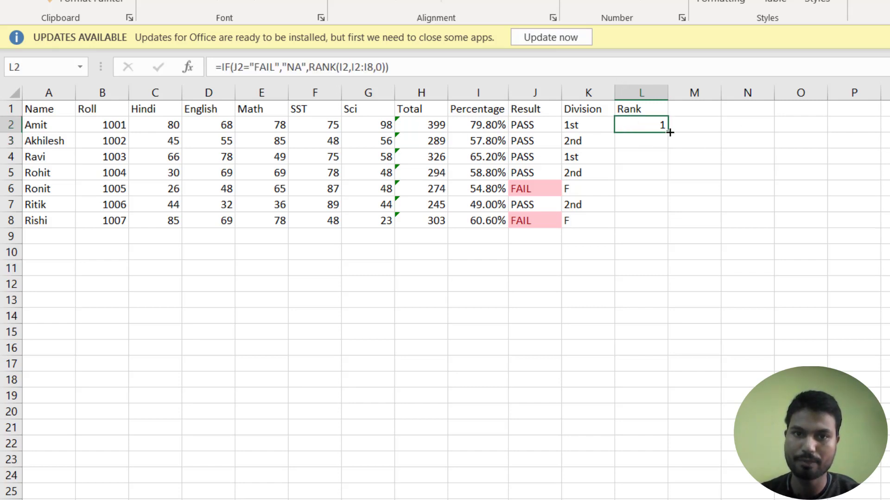
{"action": "left_click_drag", "start_coordinate": [670, 133], "coordinate": [681, 229]}
{"action": "left_click", "coordinate": [659, 251]}
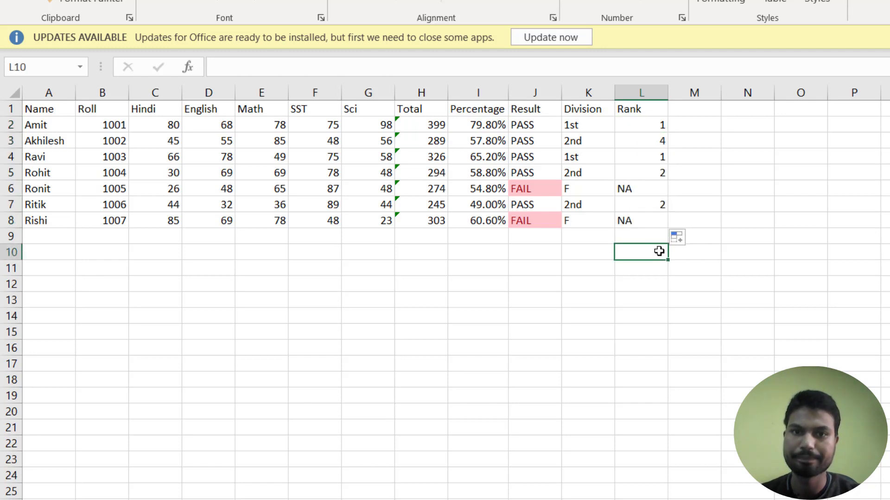
- Check the filled Rank formulas in L7, L5 and L4
{"action": "left_click", "coordinate": [653, 208]}
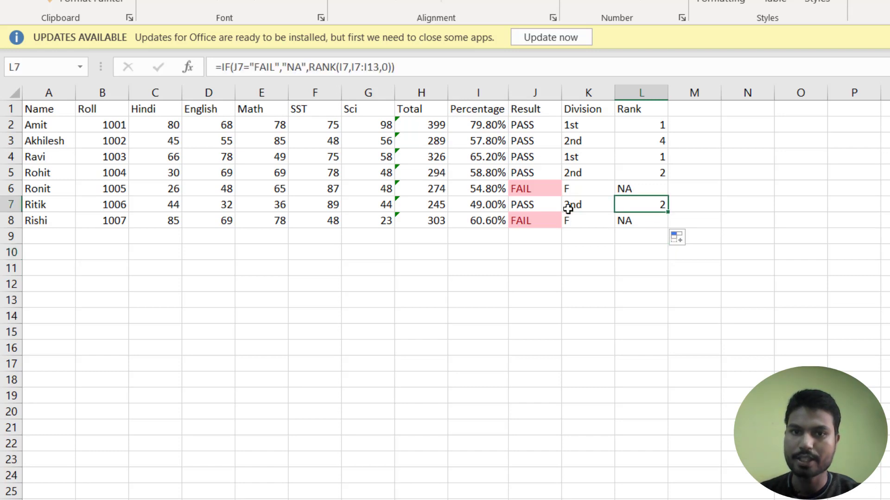
{"action": "left_click", "coordinate": [660, 170]}
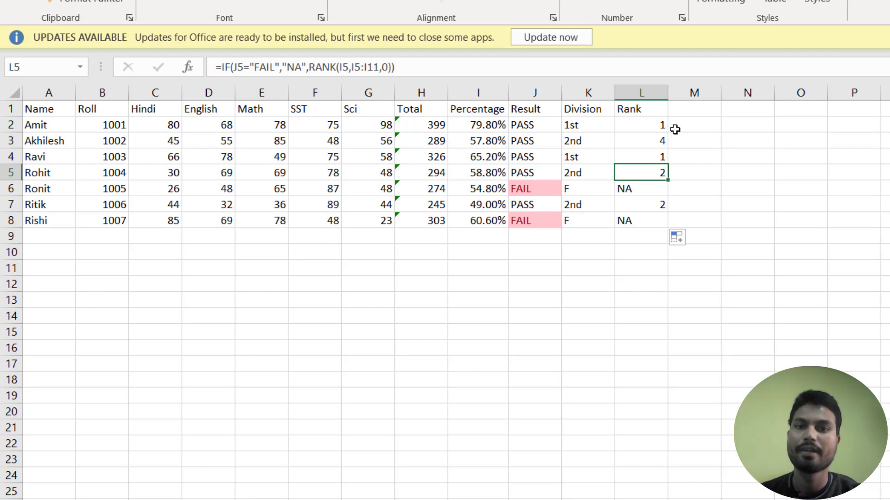
{"action": "left_click", "coordinate": [658, 154]}
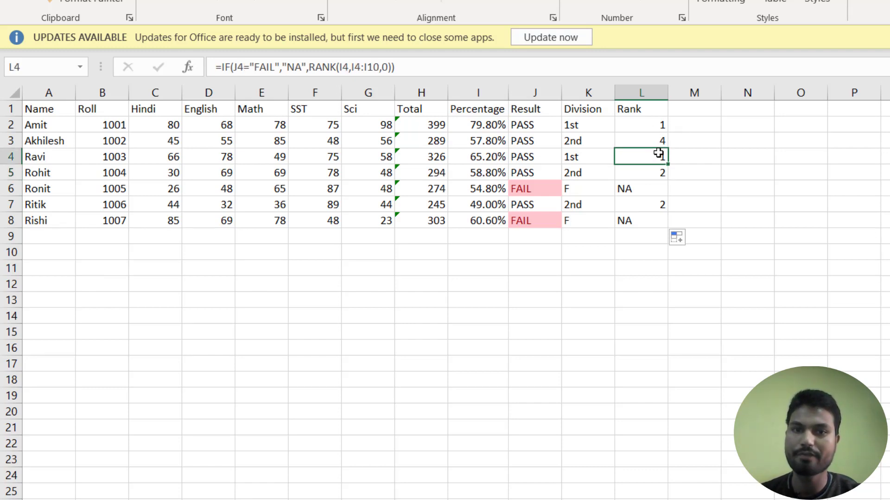
{"action": "left_click", "coordinate": [650, 115]}
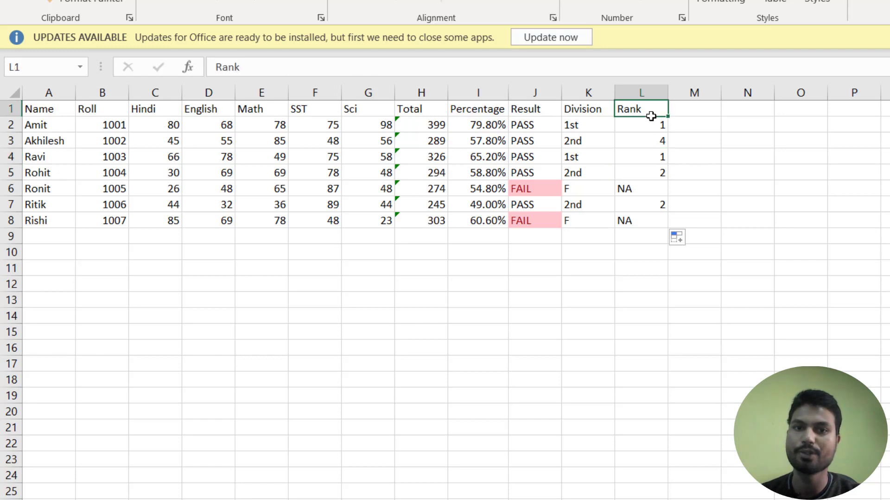
{"action": "left_click", "coordinate": [747, 186]}
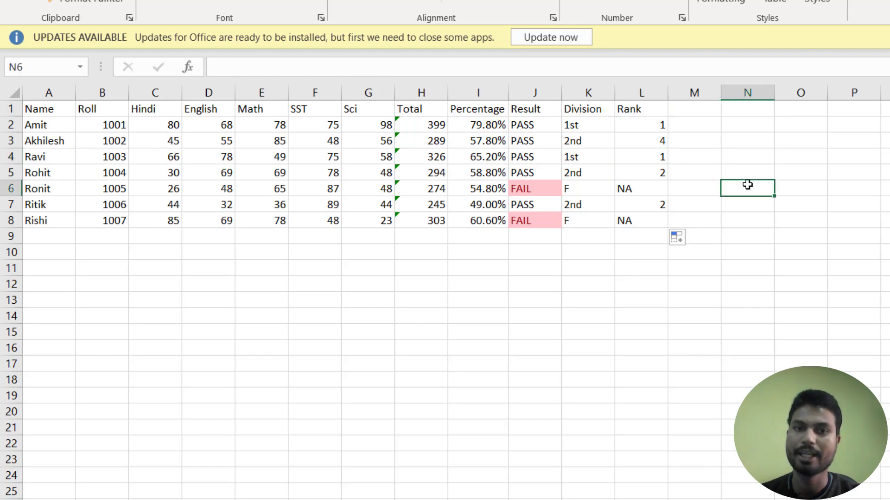
- Lock L2's ranking range as I$2:I$8 and refill the Rank formula down to L8
{"action": "double_click", "coordinate": [649, 122]}
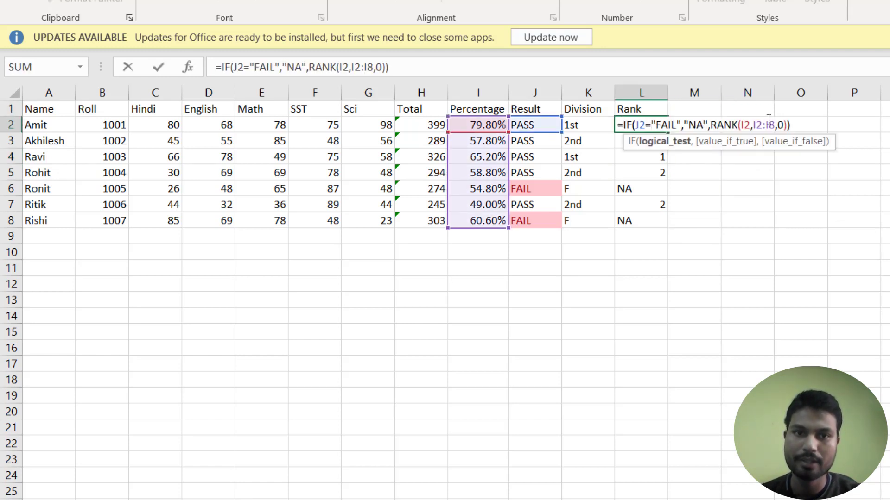
{"action": "left_click", "coordinate": [756, 126]}
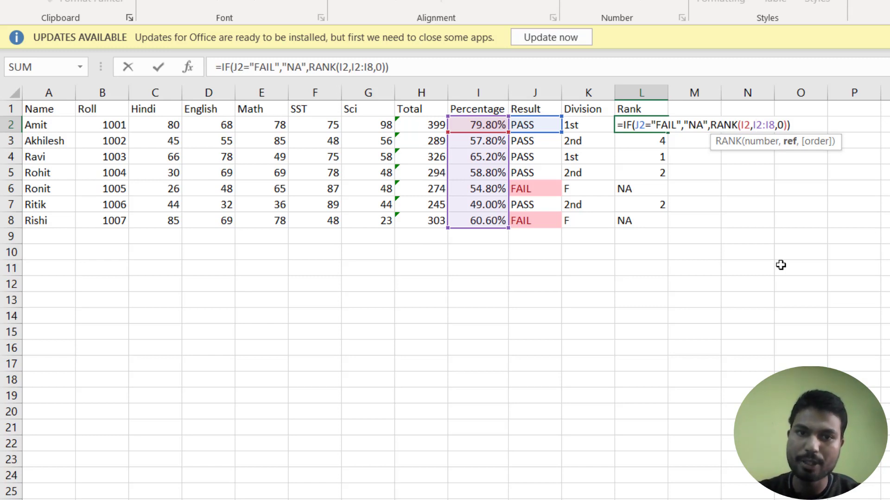
{"action": "type", "text": "$"}
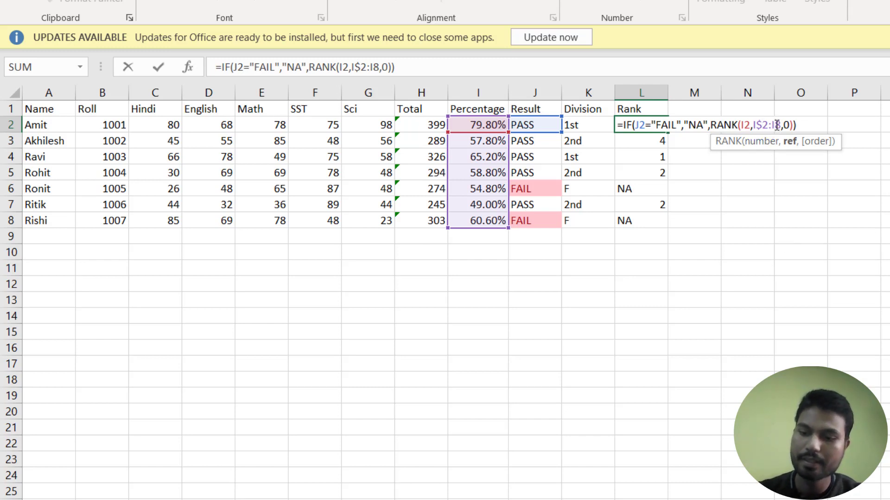
{"action": "left_click", "coordinate": [777, 125]}
{"action": "type", "text": "$"}
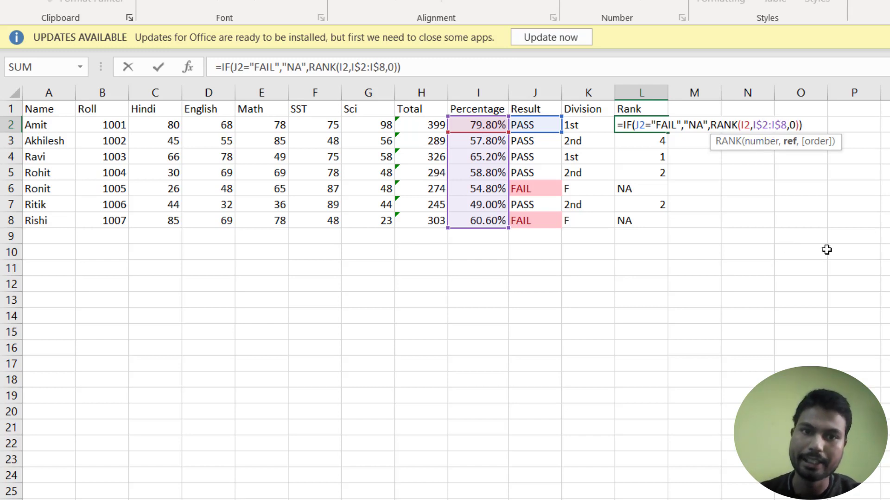
{"action": "key", "text": "Return"}
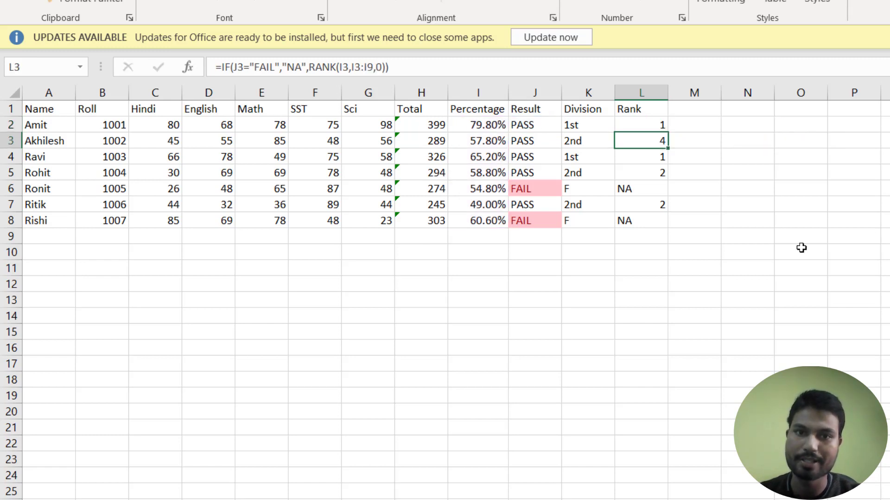
{"action": "left_click", "coordinate": [652, 123]}
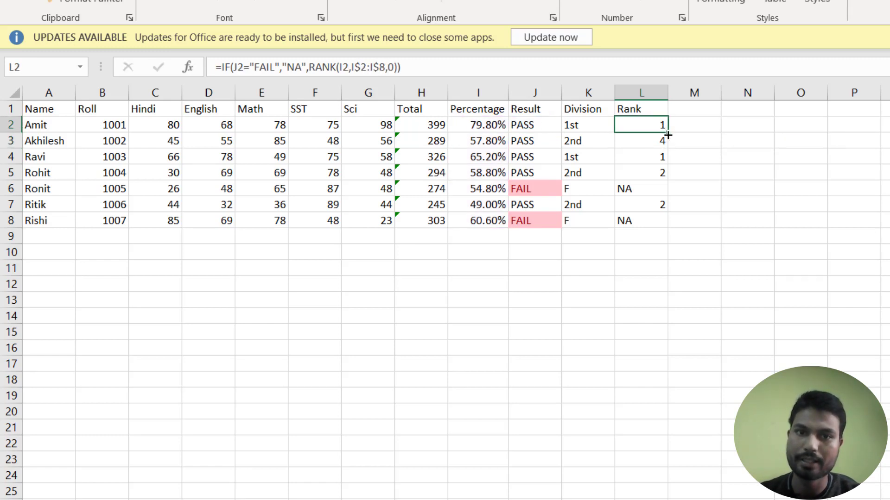
{"action": "left_click_drag", "start_coordinate": [667, 132], "coordinate": [656, 224]}
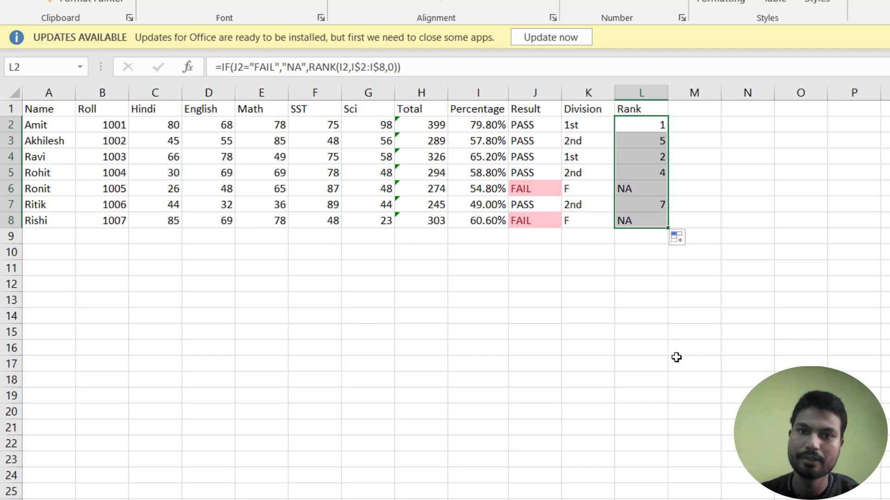
{"action": "left_click", "coordinate": [676, 358]}
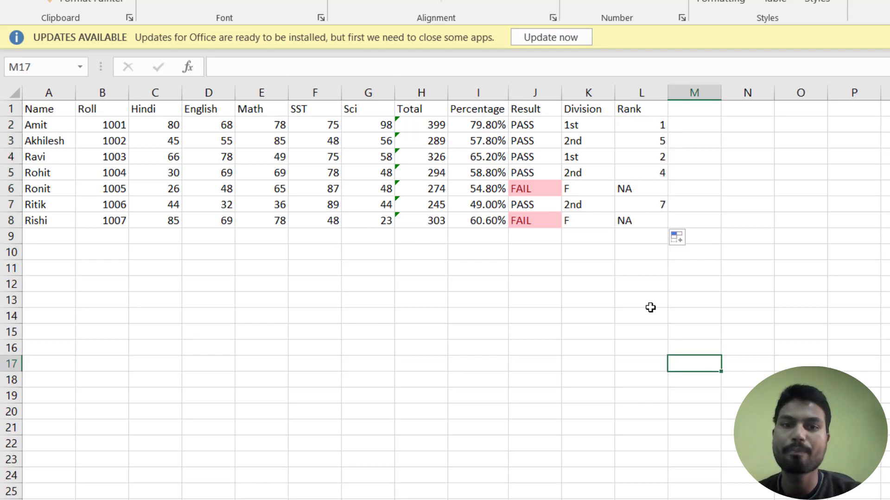
{"action": "left_click", "coordinate": [637, 120]}
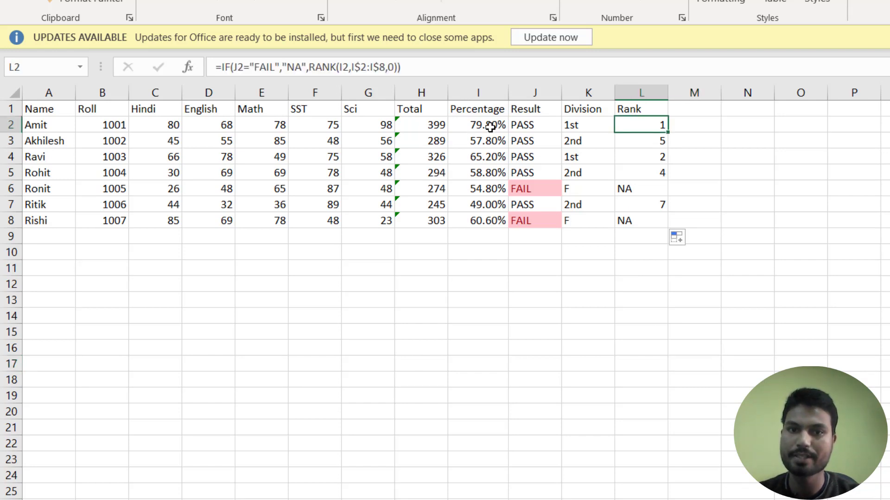
{"action": "left_click", "coordinate": [480, 158]}
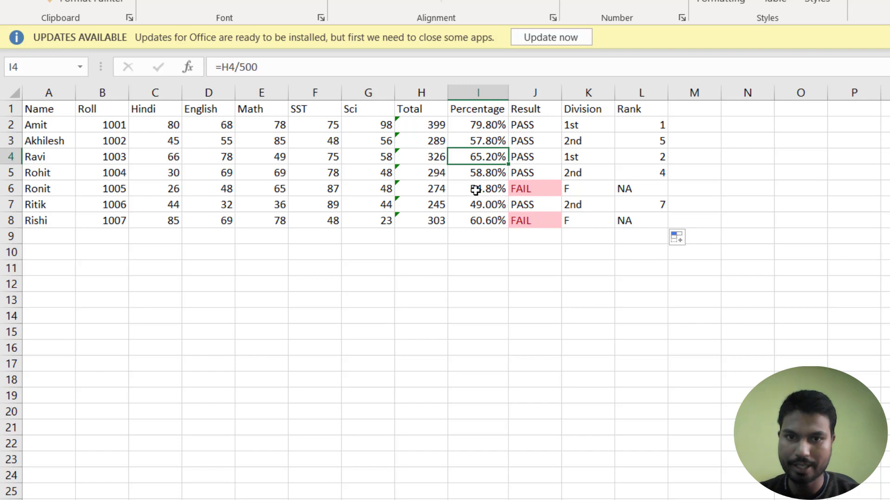
{"action": "left_click", "coordinate": [641, 125]}
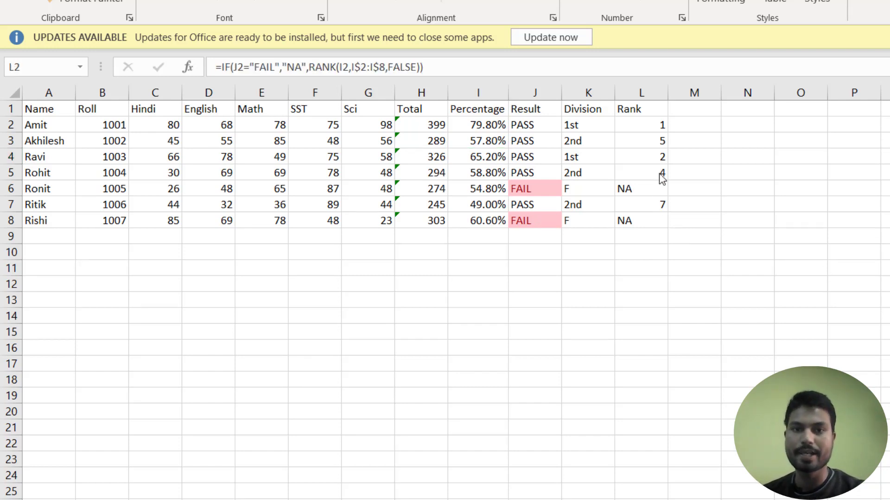
{"action": "left_click", "coordinate": [636, 128]}
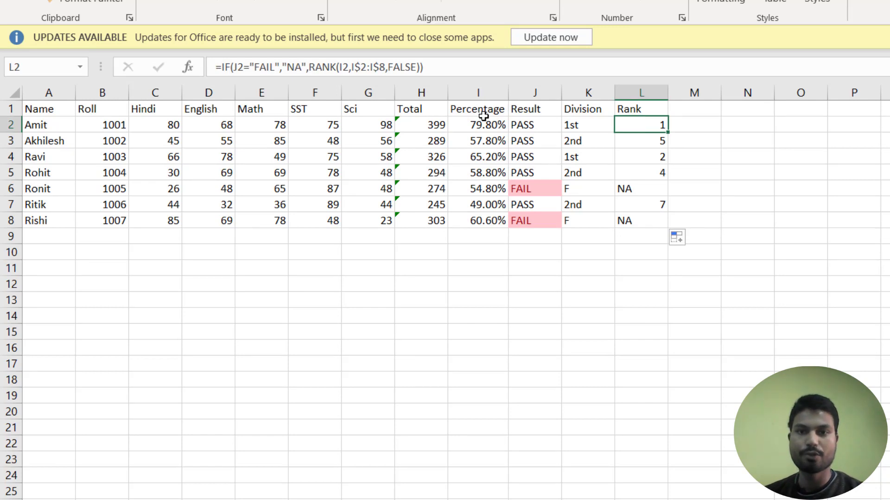
{"action": "left_click", "coordinate": [631, 159]}
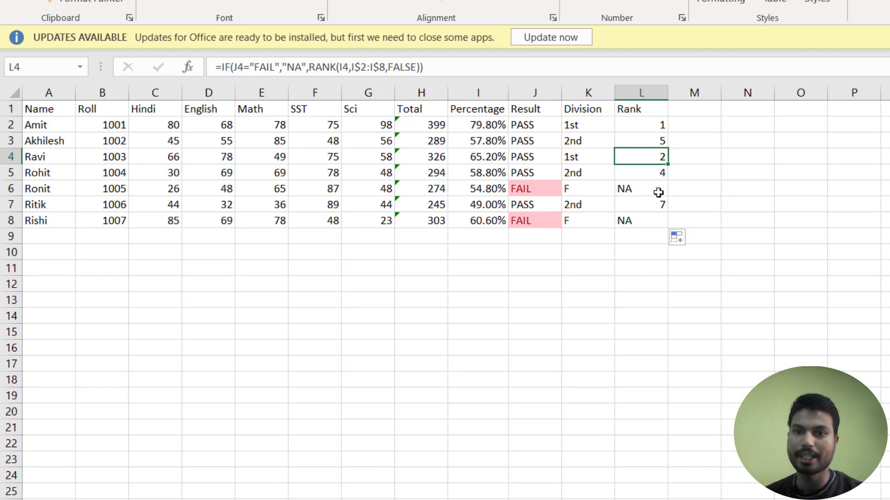
{"action": "left_click", "coordinate": [494, 221]}
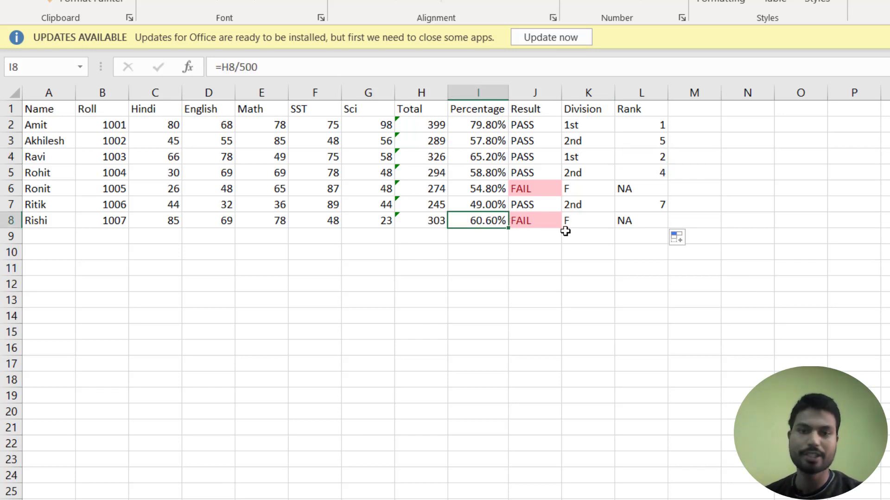
{"action": "left_click", "coordinate": [656, 225]}
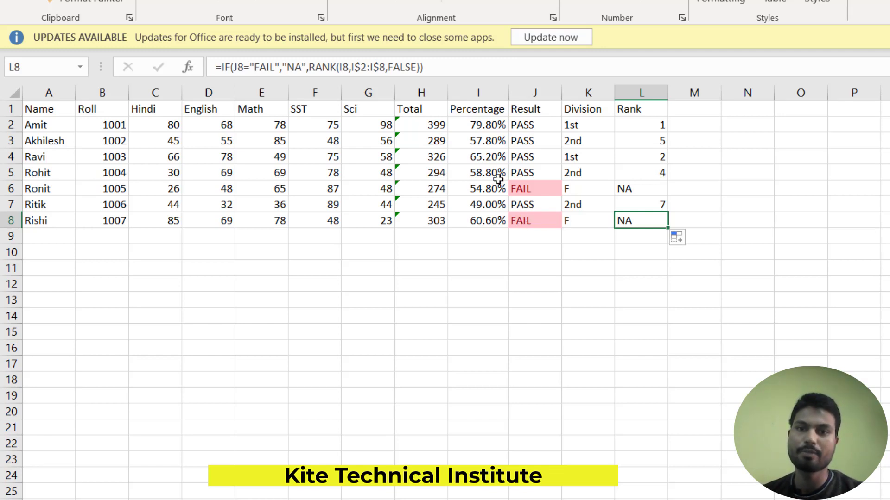
{"action": "left_click", "coordinate": [644, 172]}
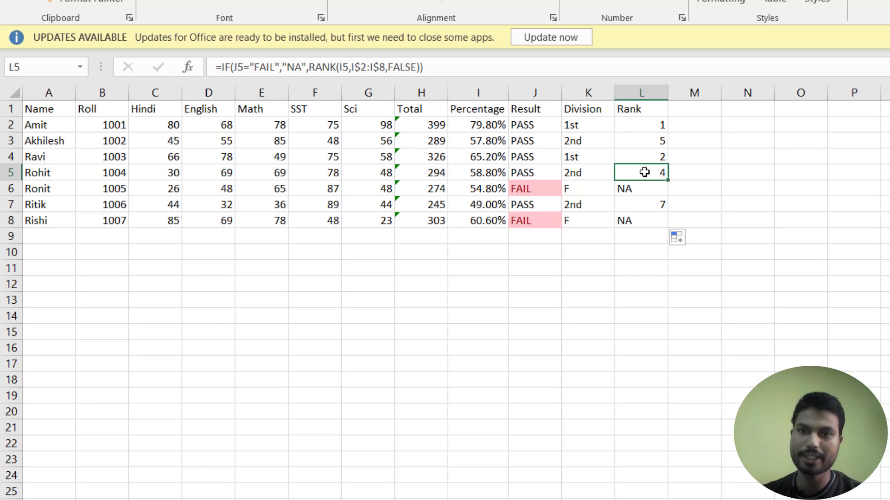
{"action": "left_click", "coordinate": [810, 284]}
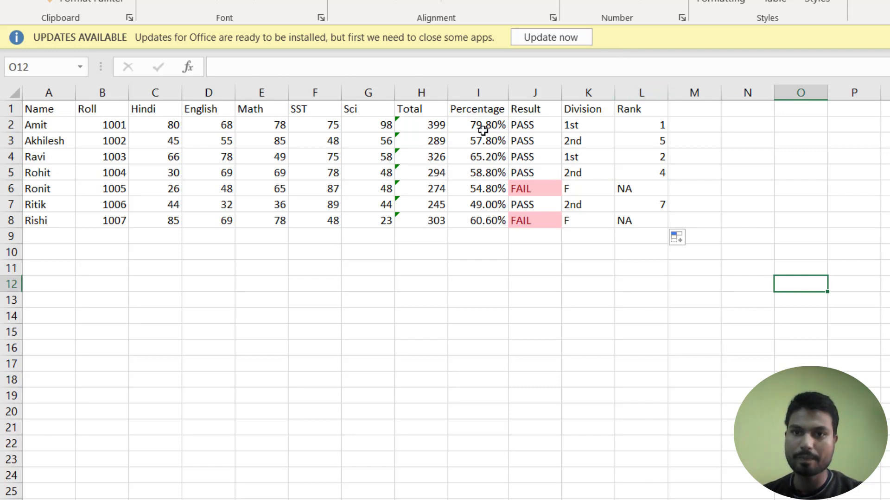
{"action": "left_click_drag", "start_coordinate": [482, 131], "coordinate": [479, 223]}
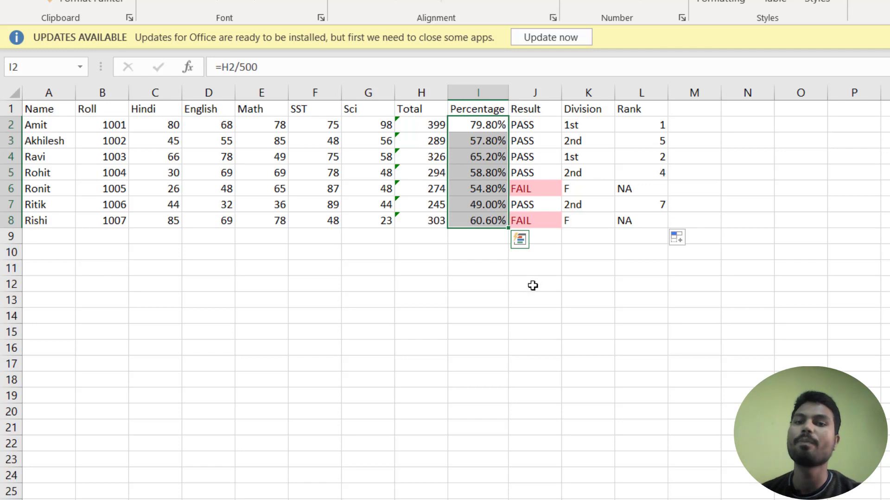
{"action": "left_click", "coordinate": [550, 318]}
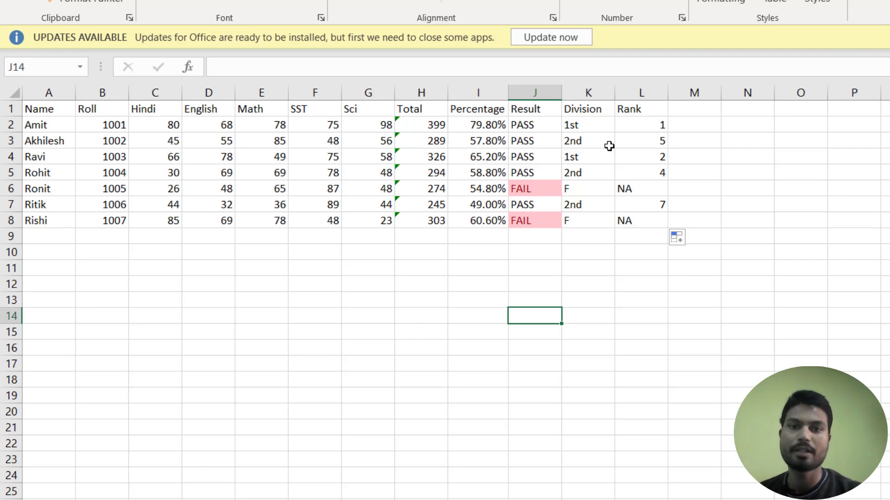
{"action": "left_click", "coordinate": [648, 126]}
{"action": "mouse_move", "coordinate": [649, 126]}
{"action": "left_mouse_down"}
{"action": "mouse_move", "coordinate": [637, 185]}
{"action": "mouse_move", "coordinate": [640, 125]}
{"action": "left_mouse_up"}
{"action": "left_click", "coordinate": [618, 273]}
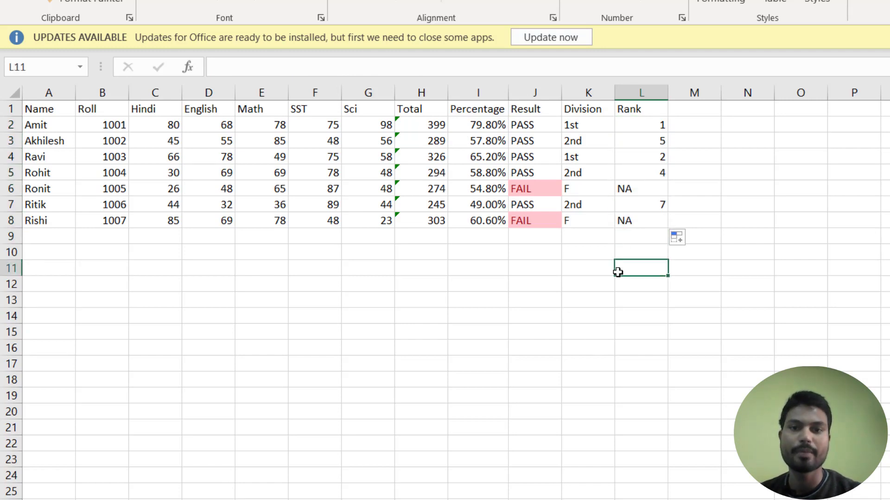
{"action": "left_click", "coordinate": [472, 123]}
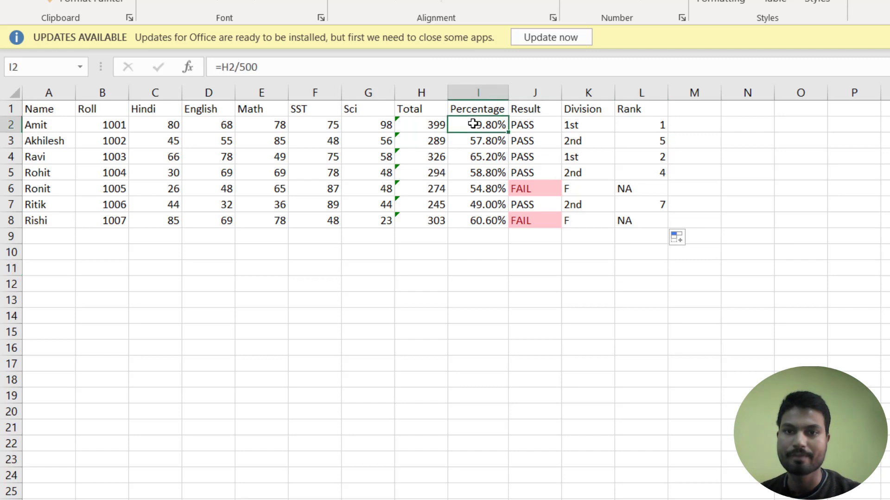
- Rewrite I2 as an IF on MIN(C2:G2)>29 returning H2/500 or "F", and enter it
{"action": "double_click", "coordinate": [472, 124]}
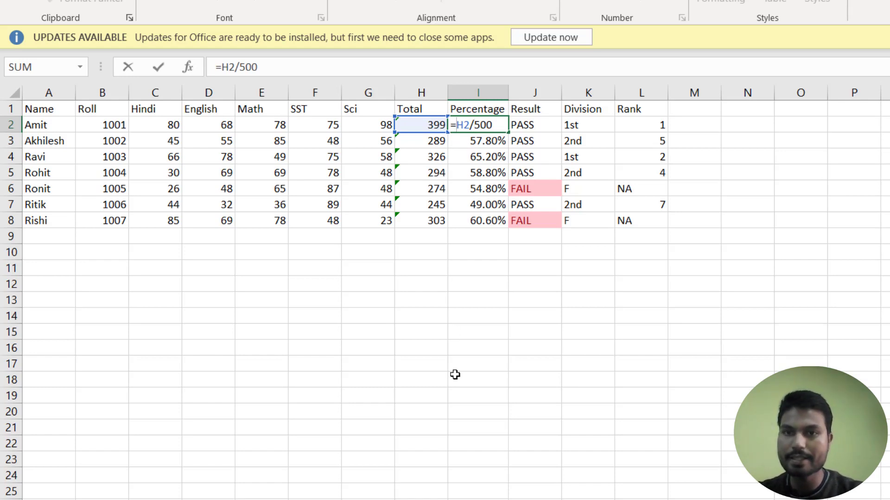
{"action": "type", "text": "i"}
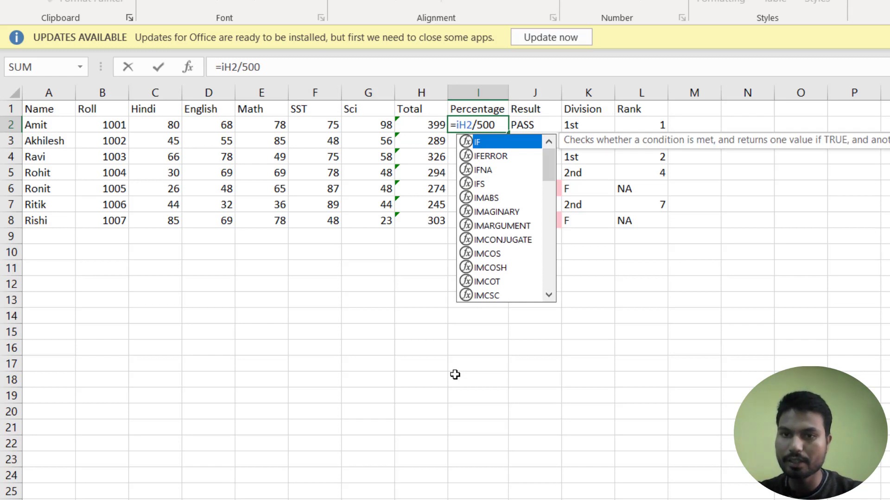
{"action": "type", "text": "f"}
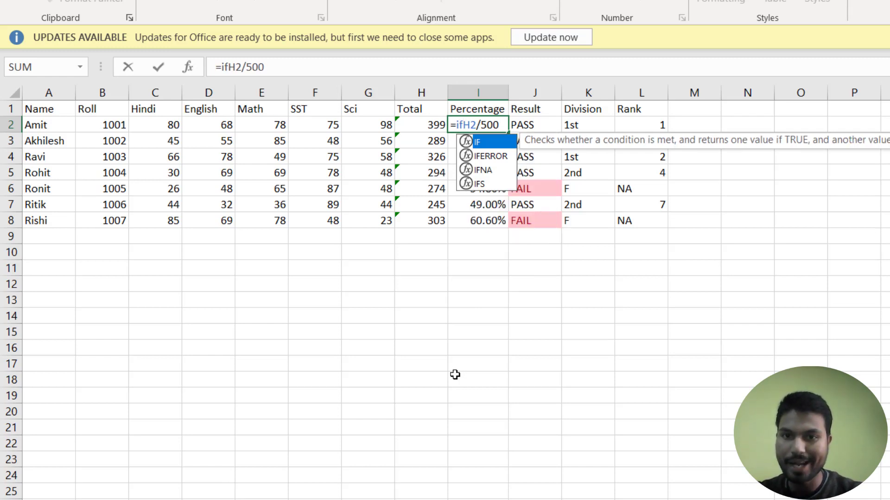
{"action": "type", "text": "("}
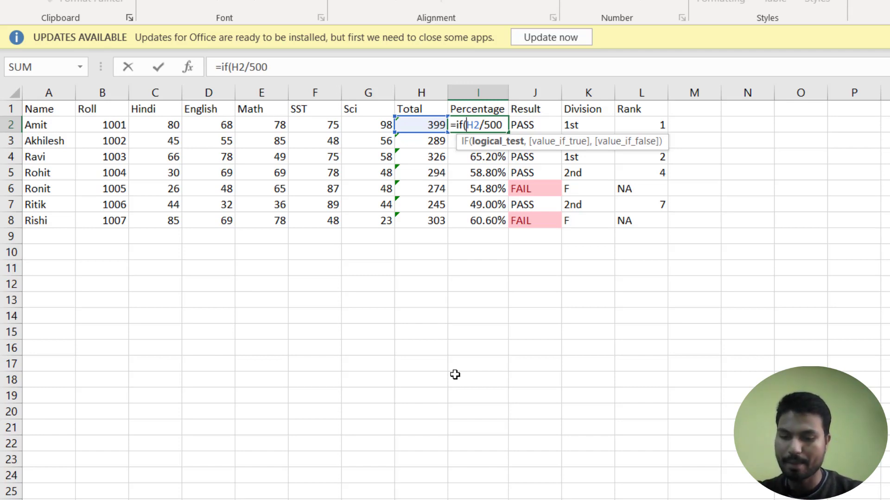
{"action": "type", "text": "MI"}
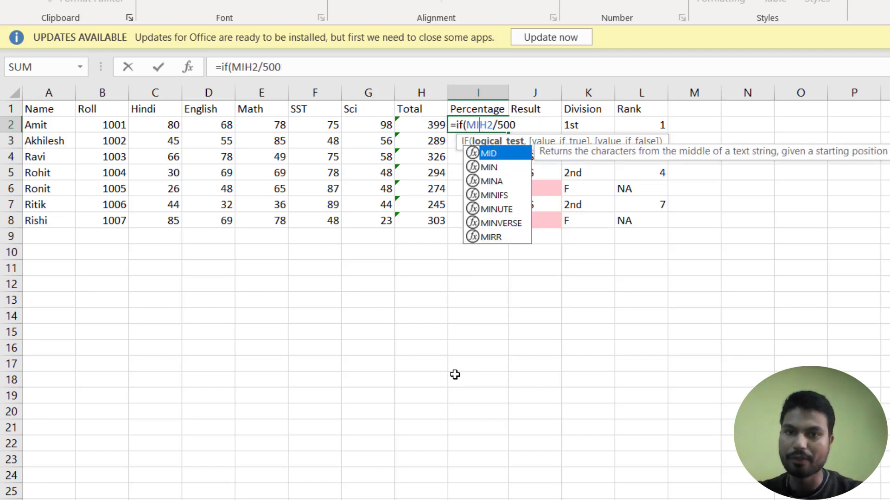
{"action": "type", "text": "N"}
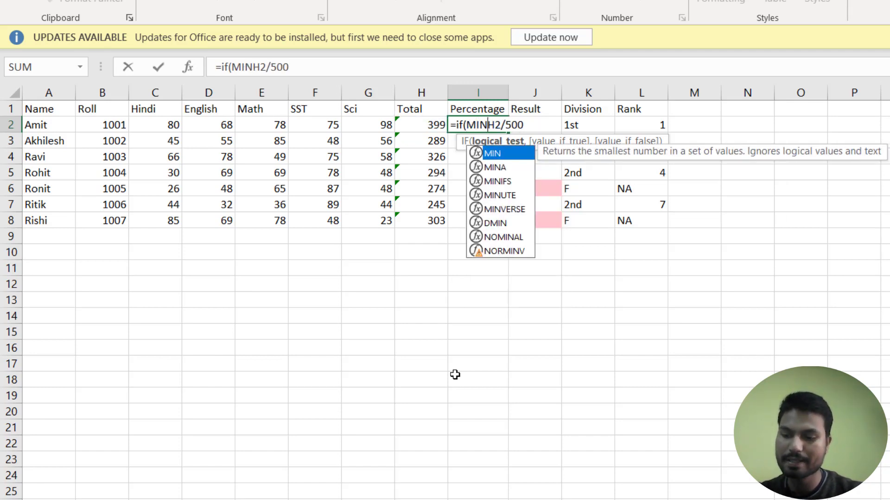
{"action": "type", "text": "("}
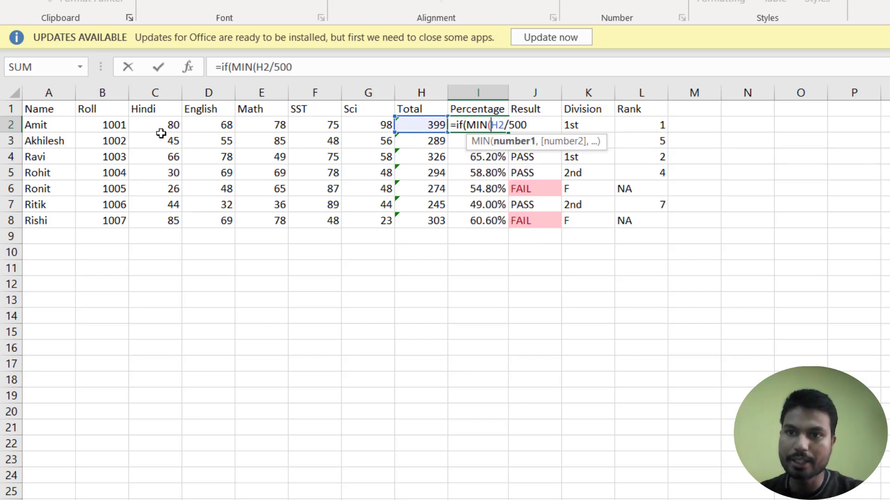
{"action": "left_click_drag", "start_coordinate": [160, 127], "coordinate": [374, 123]}
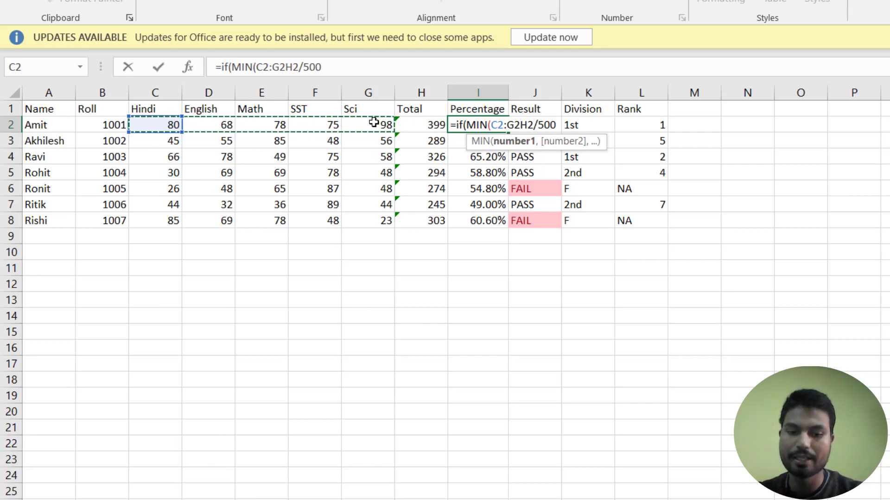
{"action": "type", "text": ">2"}
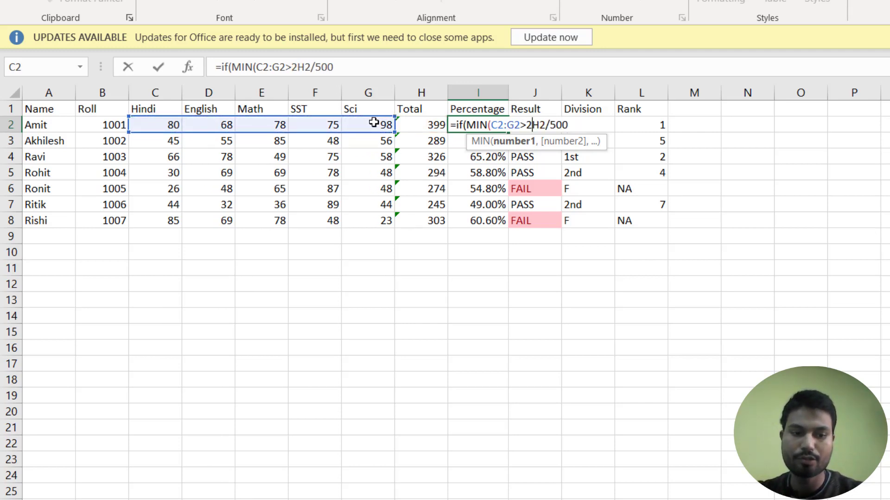
{"action": "type", "text": "9"}
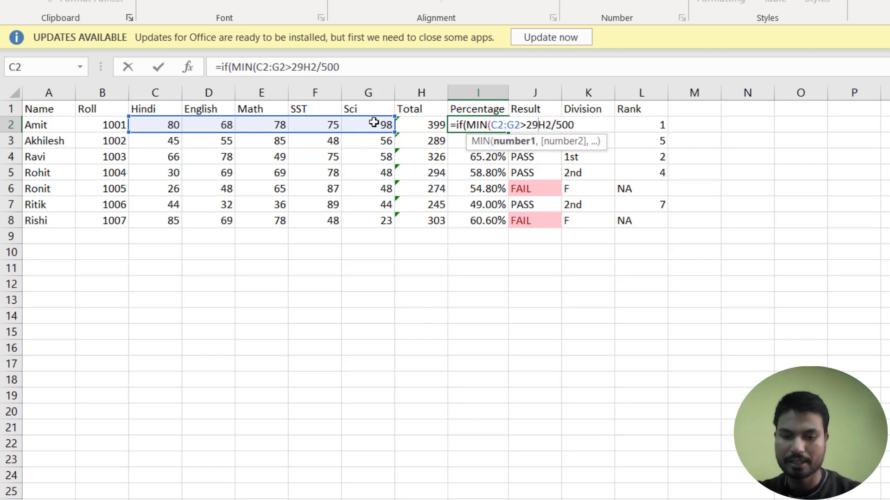
{"action": "type", "text": ","}
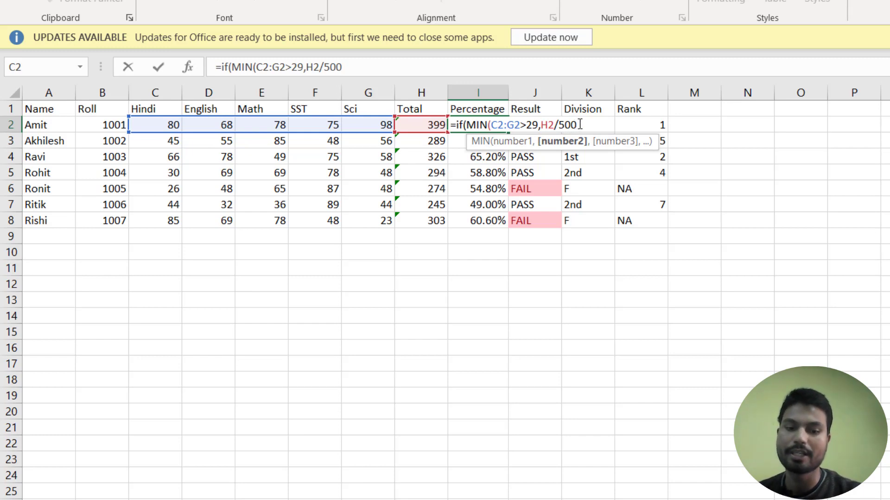
{"action": "type", "text": ","}
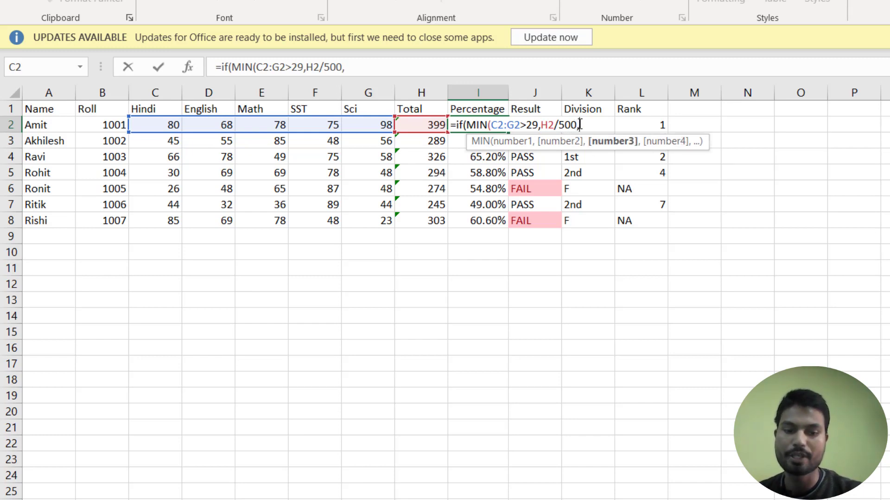
{"action": "type", "text": "\"F"}
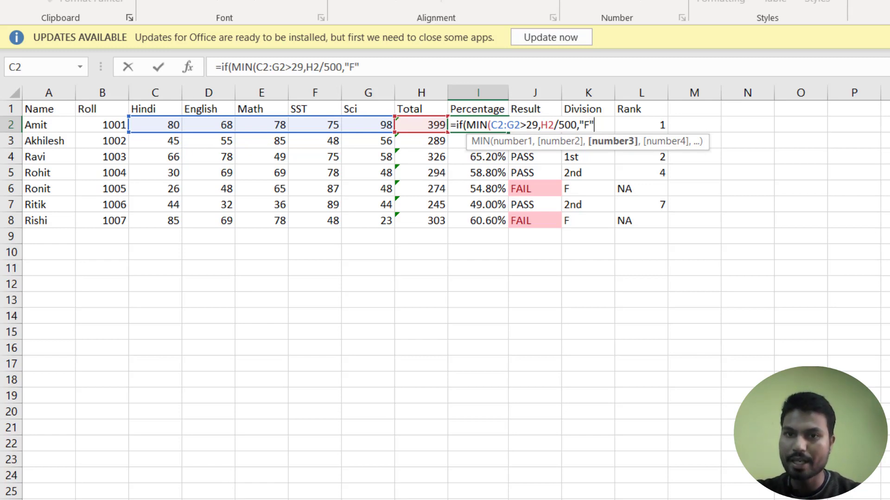
{"action": "type", "text": ")"}
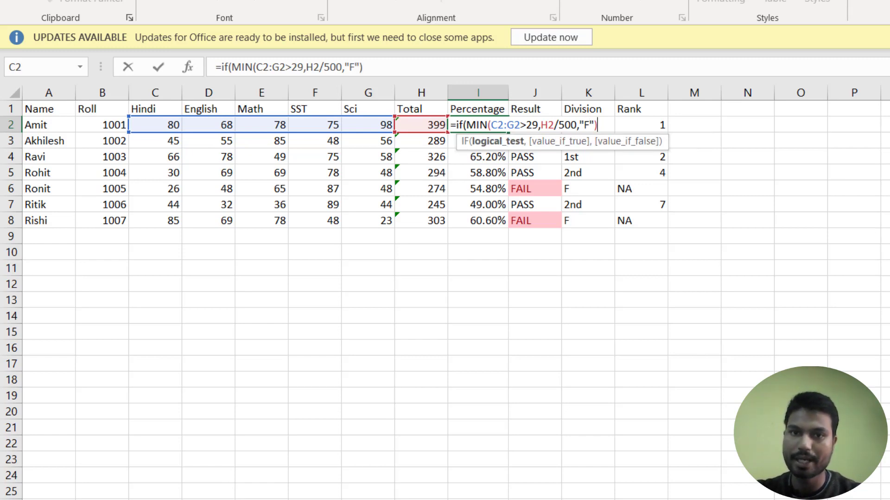
{"action": "type", "text": ")"}
{"action": "key", "text": "Return"}
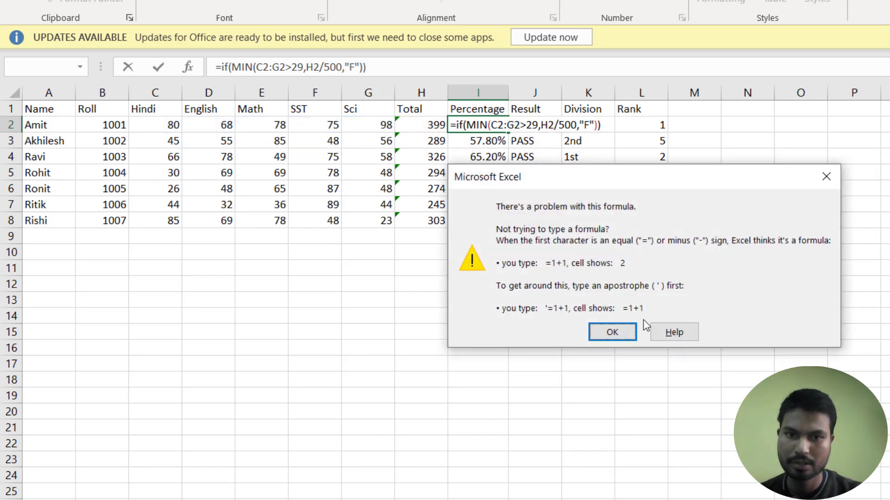
- Correct I2's brackets so it reads =IF(MIN(C2:G2)>29,H2/500,"F") and commit it
{"action": "left_click", "coordinate": [612, 329]}
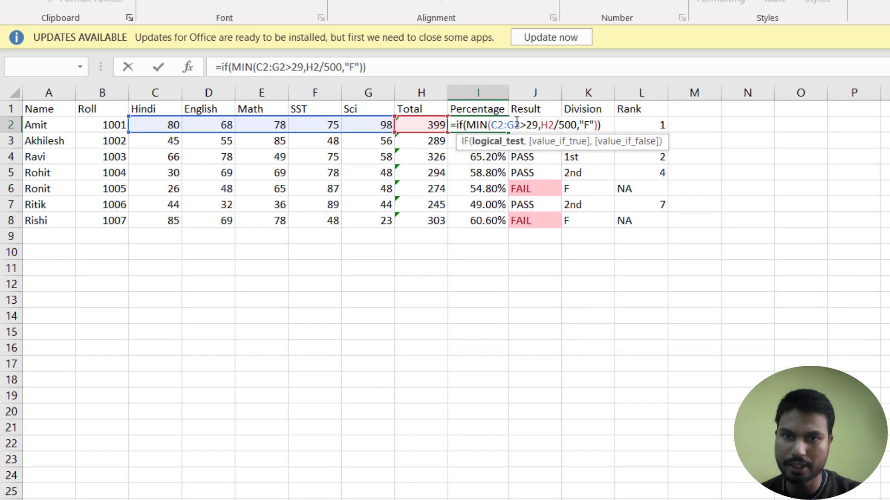
{"action": "left_click", "coordinate": [521, 123]}
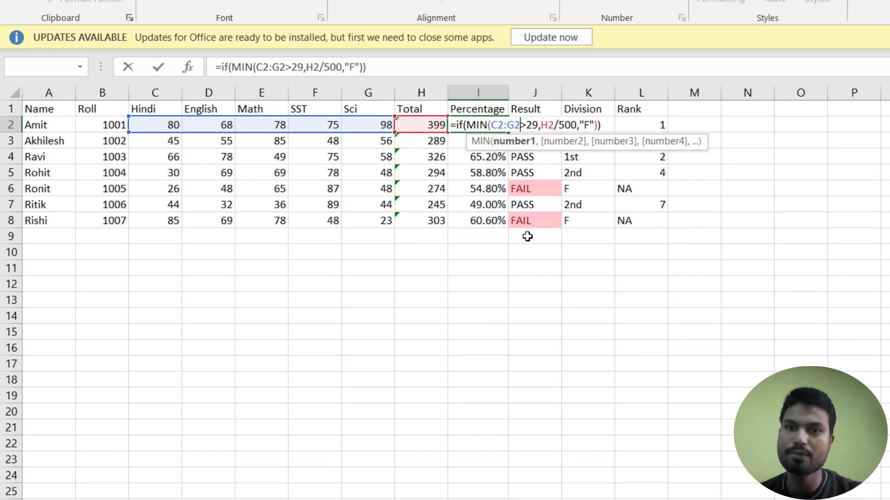
{"action": "type", "text": ")"}
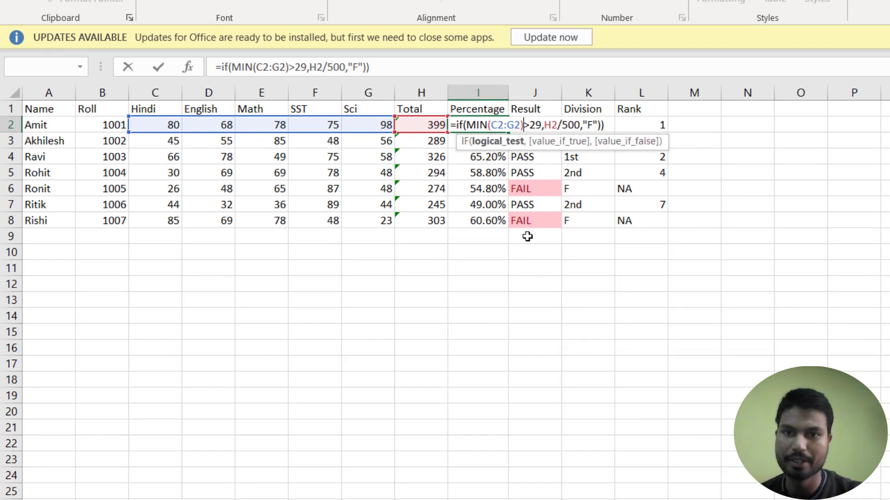
{"action": "key", "text": "Right"}
{"action": "key", "text": "Right"}
{"action": "key", "text": "Right"}
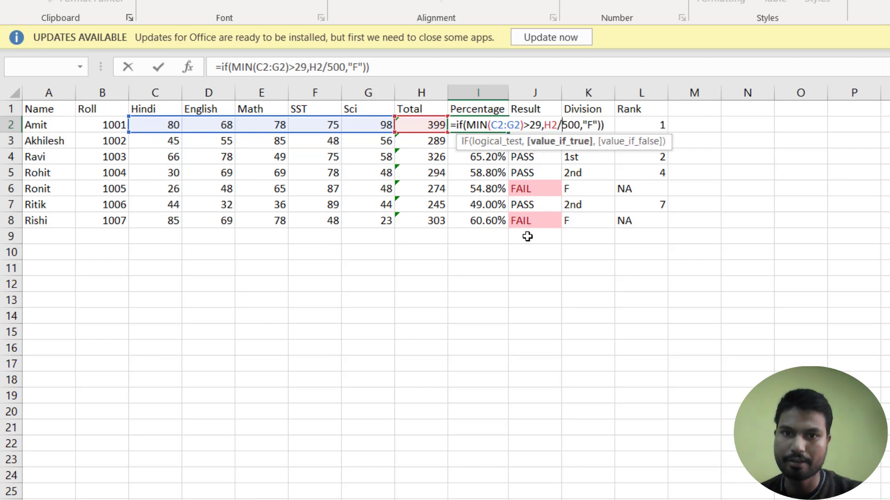
{"action": "key", "text": "Right"}
{"action": "key", "text": "Right"}
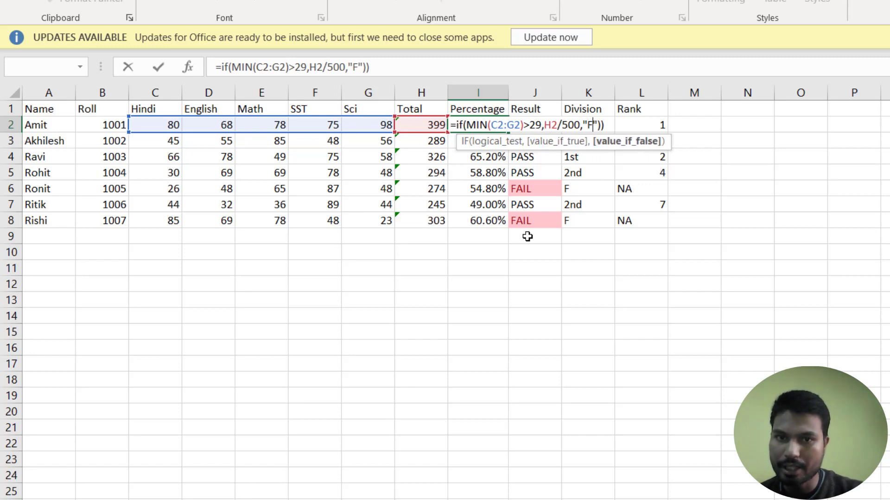
{"action": "key", "text": "Right"}
{"action": "key", "text": "Right"}
{"action": "key", "text": "BackSpace"}
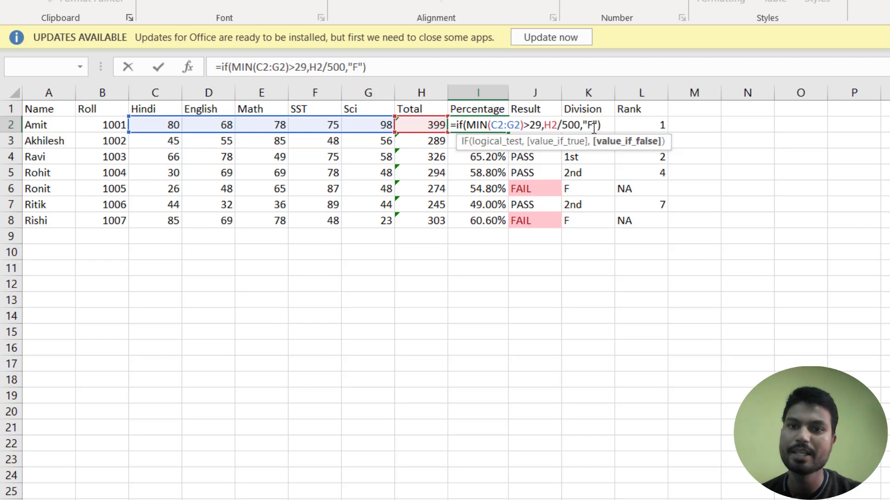
{"action": "key", "text": "Return"}
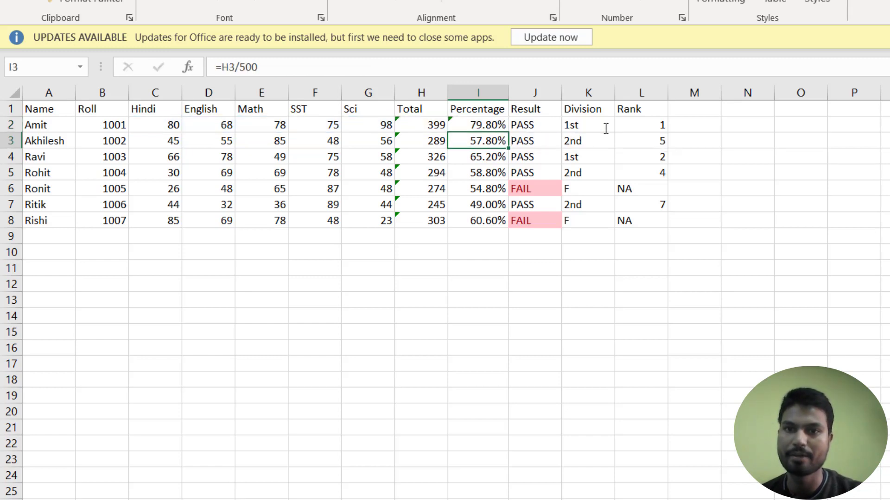
- Fill I2's Percentage formula down to I8 and check the results in I6 and I8
{"action": "left_click", "coordinate": [482, 122]}
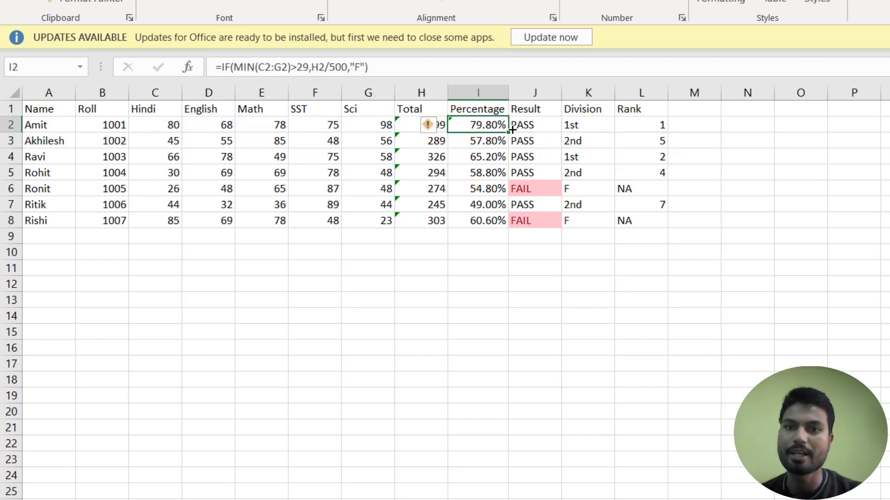
{"action": "left_click_drag", "start_coordinate": [509, 132], "coordinate": [504, 226]}
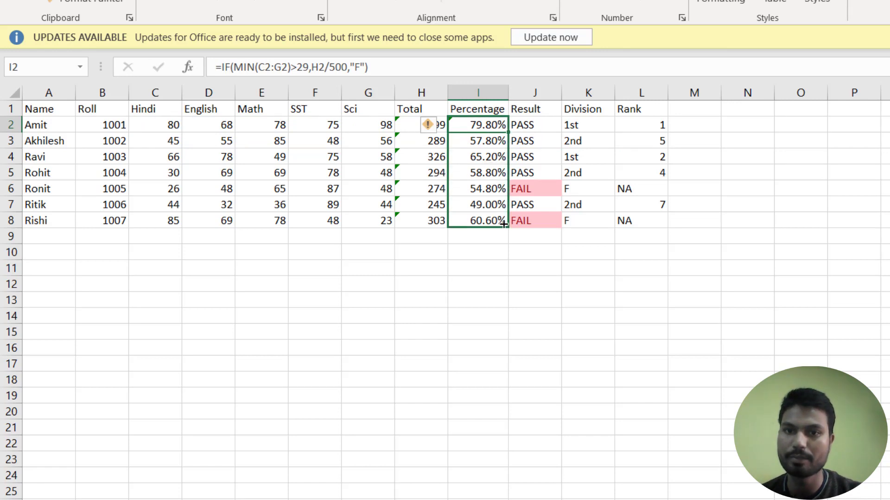
{"action": "left_click", "coordinate": [498, 341]}
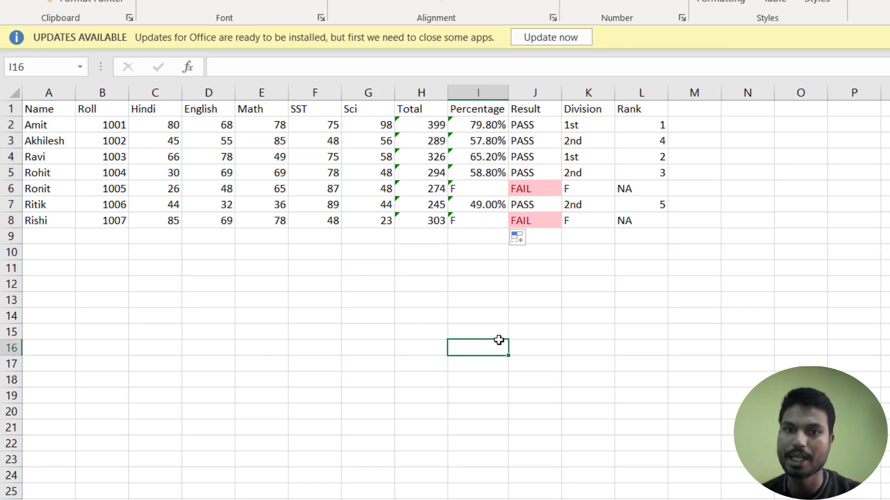
{"action": "left_click", "coordinate": [463, 189]}
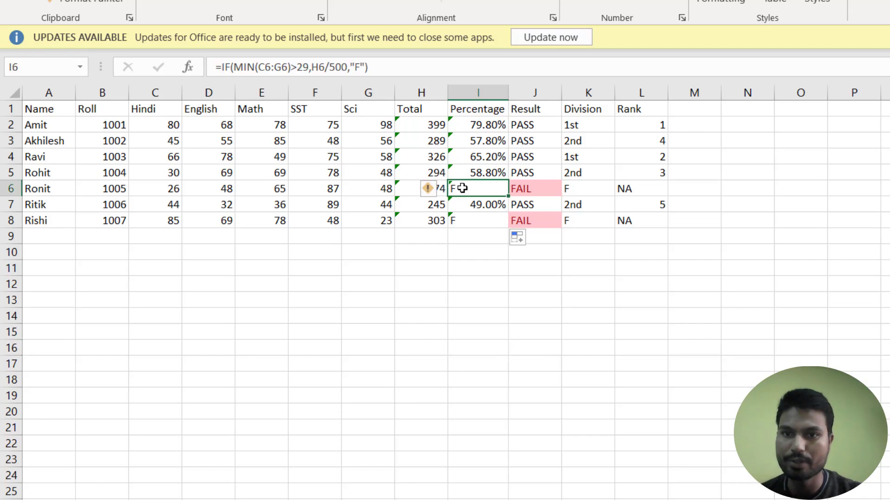
{"action": "left_click", "coordinate": [463, 219]}
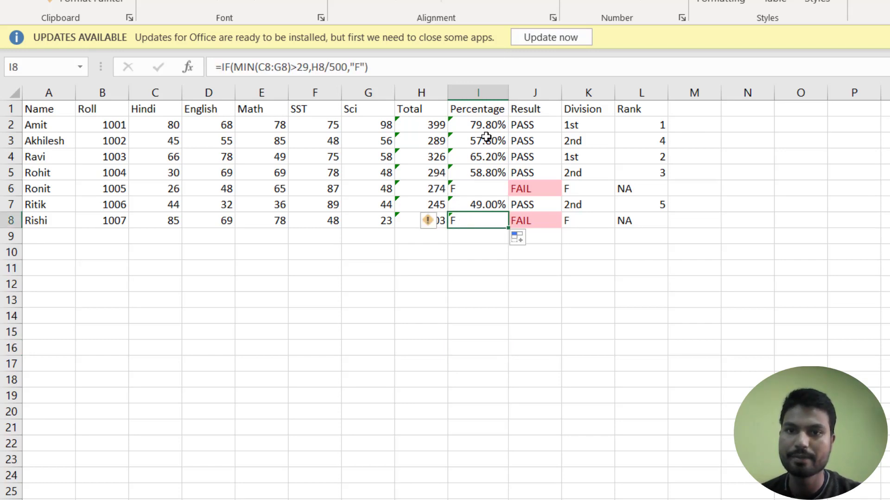
- Centre the Percentage values in I2:I8
{"action": "left_click_drag", "start_coordinate": [484, 127], "coordinate": [481, 218]}
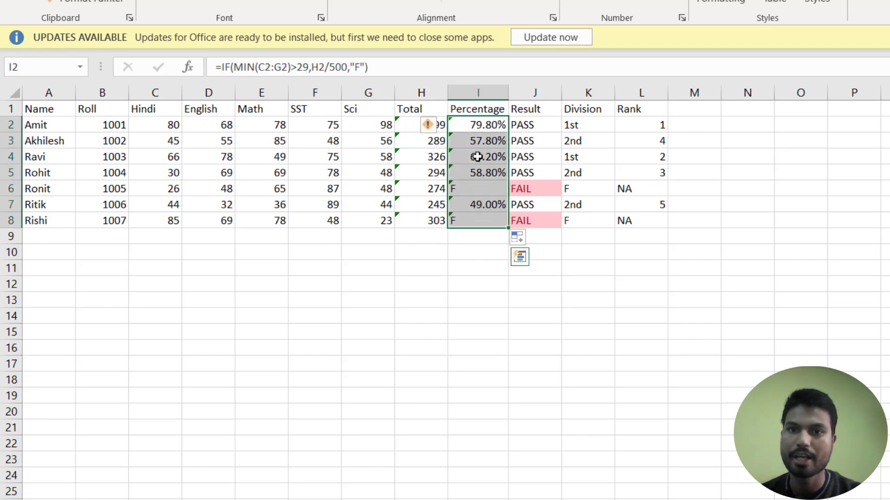
{"action": "left_click", "coordinate": [364, 4]}
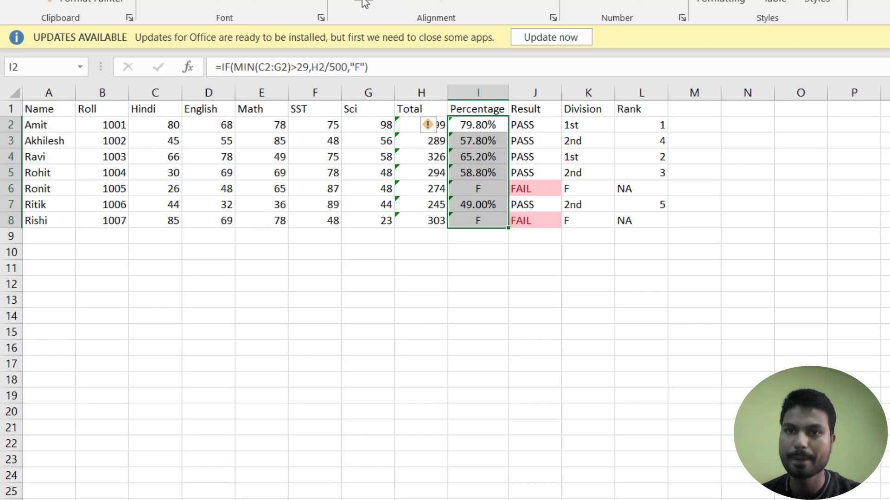
{"action": "left_click", "coordinate": [624, 347]}
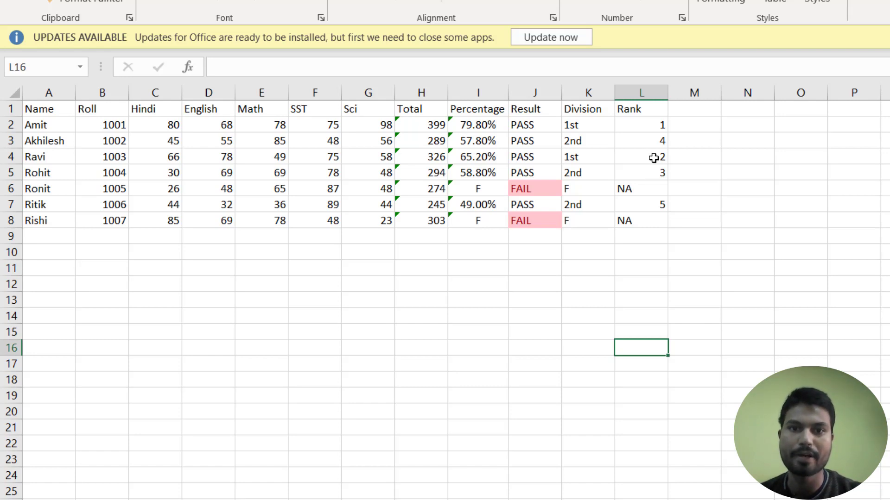
- Centre the Rank values in L2:L8
{"action": "mouse_move", "coordinate": [640, 124]}
{"action": "left_mouse_down"}
{"action": "mouse_move", "coordinate": [629, 241]}
{"action": "mouse_move", "coordinate": [627, 224]}
{"action": "left_mouse_up"}
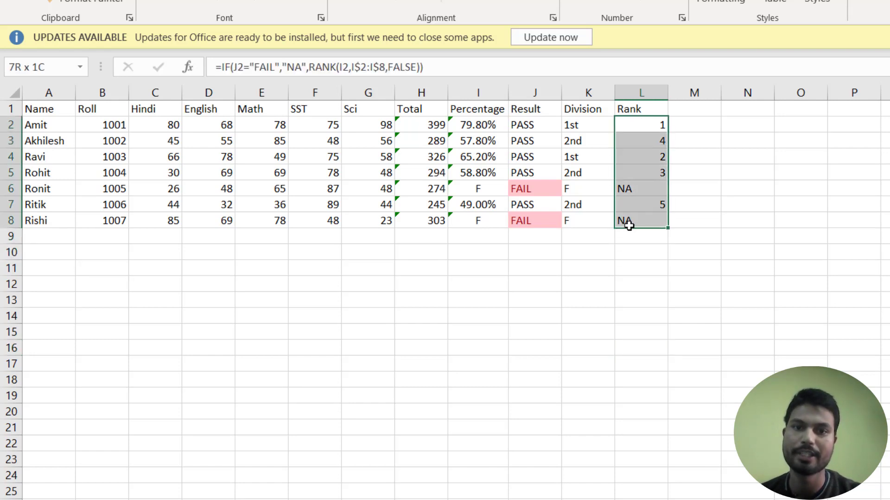
{"action": "left_click", "coordinate": [364, 4]}
{"action": "left_click", "coordinate": [520, 296]}
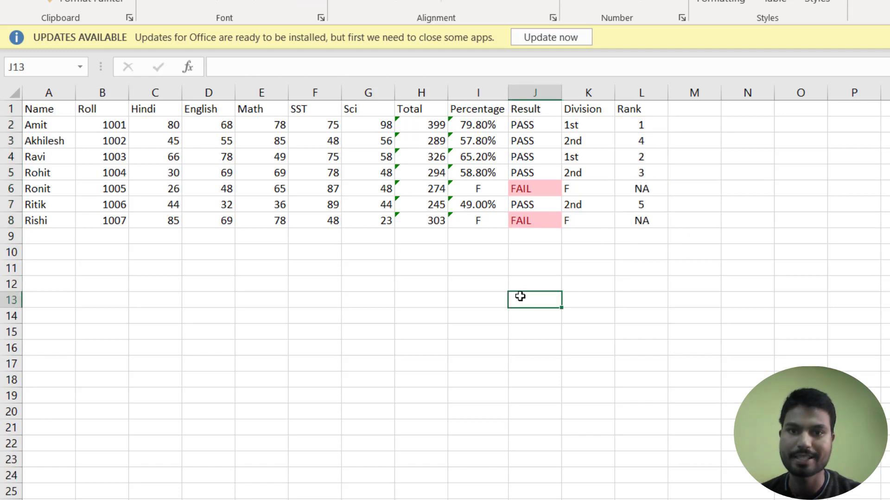
- Review L2's IF/RANK formula and the final Percentage and Rank values
{"action": "left_click", "coordinate": [633, 125]}
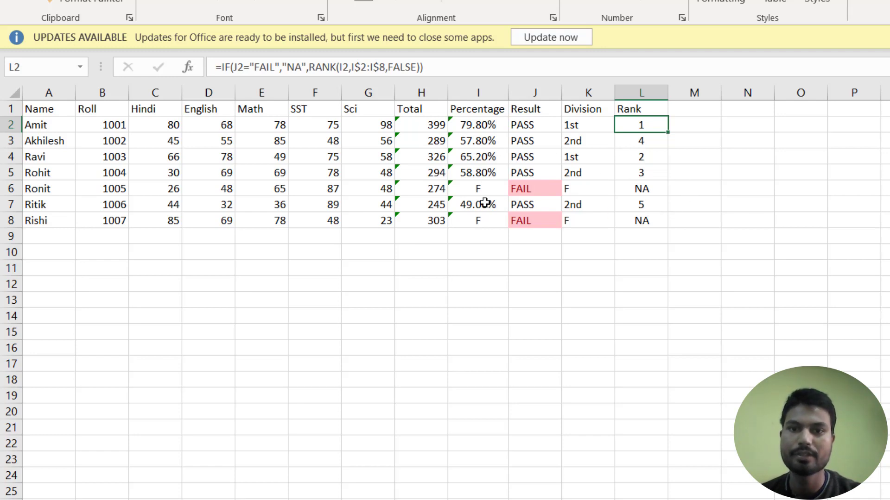
{"action": "left_click", "coordinate": [621, 307]}
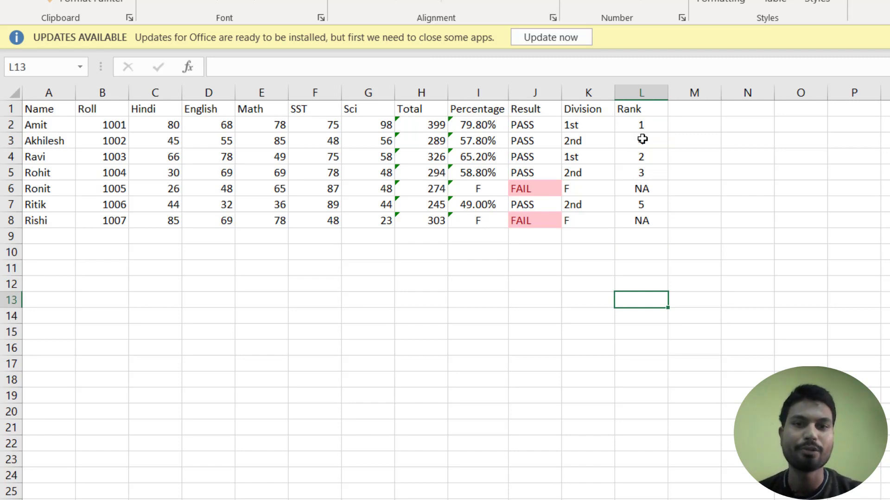
{"action": "left_click_drag", "start_coordinate": [630, 123], "coordinate": [640, 230]}
{"action": "left_click", "coordinate": [624, 237]}
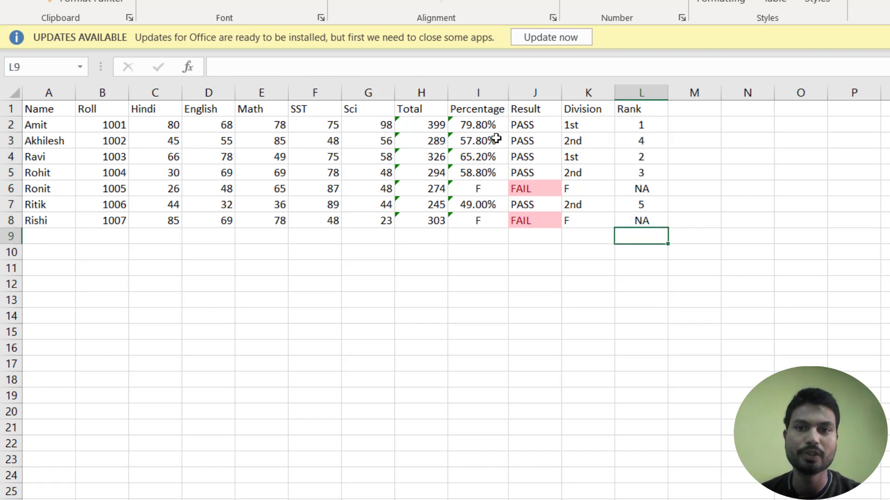
{"action": "left_click_drag", "start_coordinate": [482, 125], "coordinate": [485, 218]}
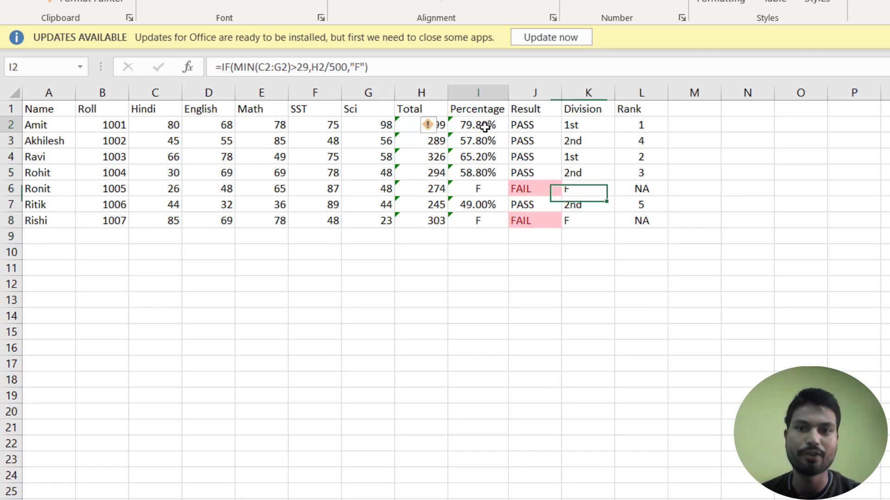
{"action": "left_click", "coordinate": [502, 331]}
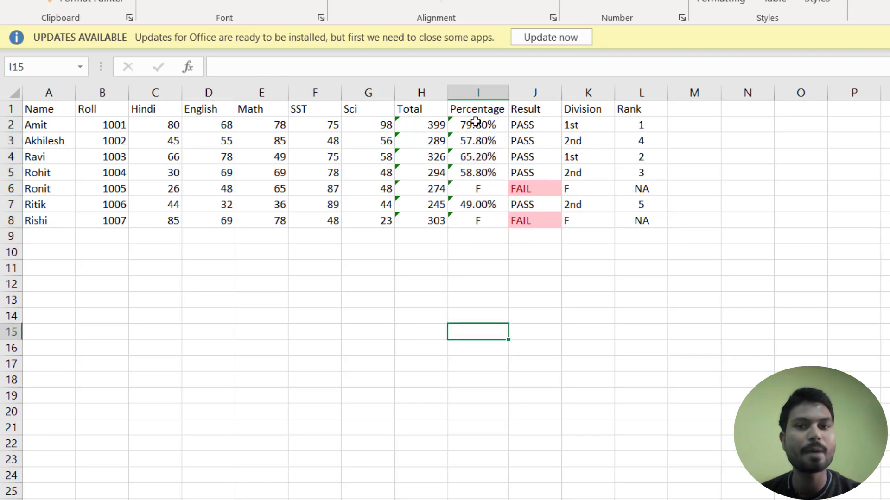
{"action": "left_click_drag", "start_coordinate": [650, 124], "coordinate": [635, 224]}
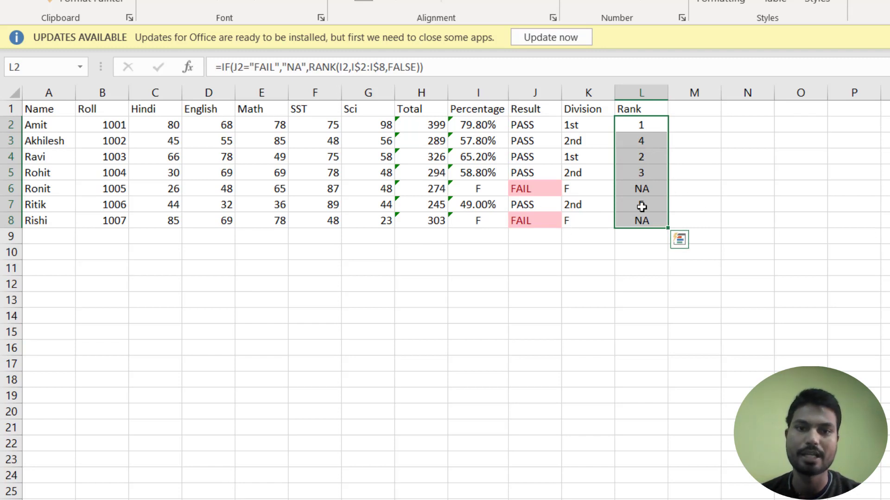
{"action": "left_click", "coordinate": [642, 239]}
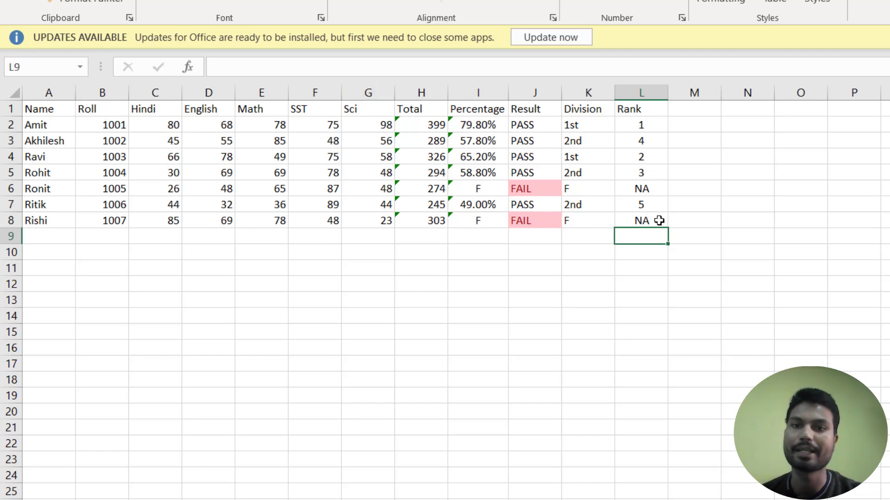
{"action": "left_click", "coordinate": [620, 298]}
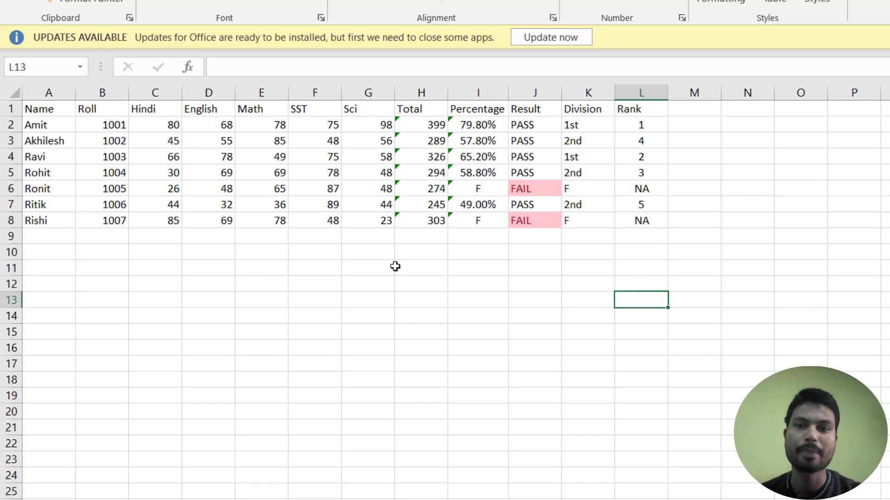
{"action": "left_click_drag", "start_coordinate": [65, 112], "coordinate": [639, 233]}
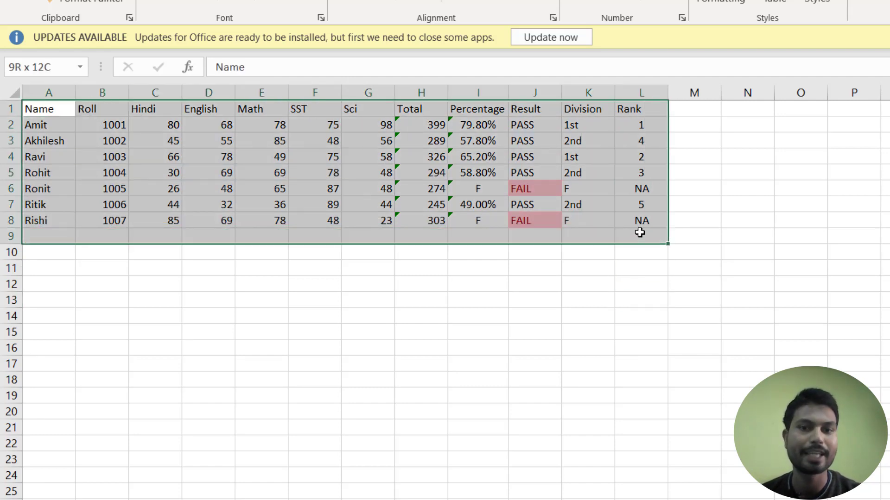
{"action": "left_click", "coordinate": [651, 273]}
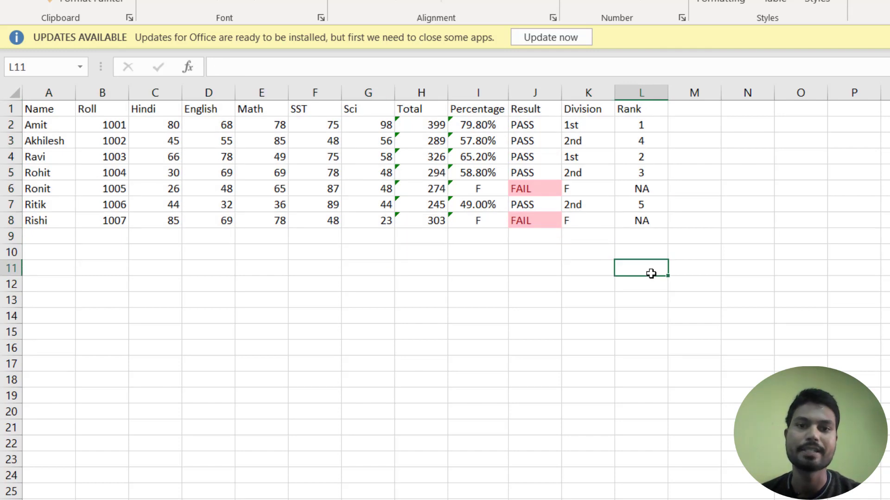